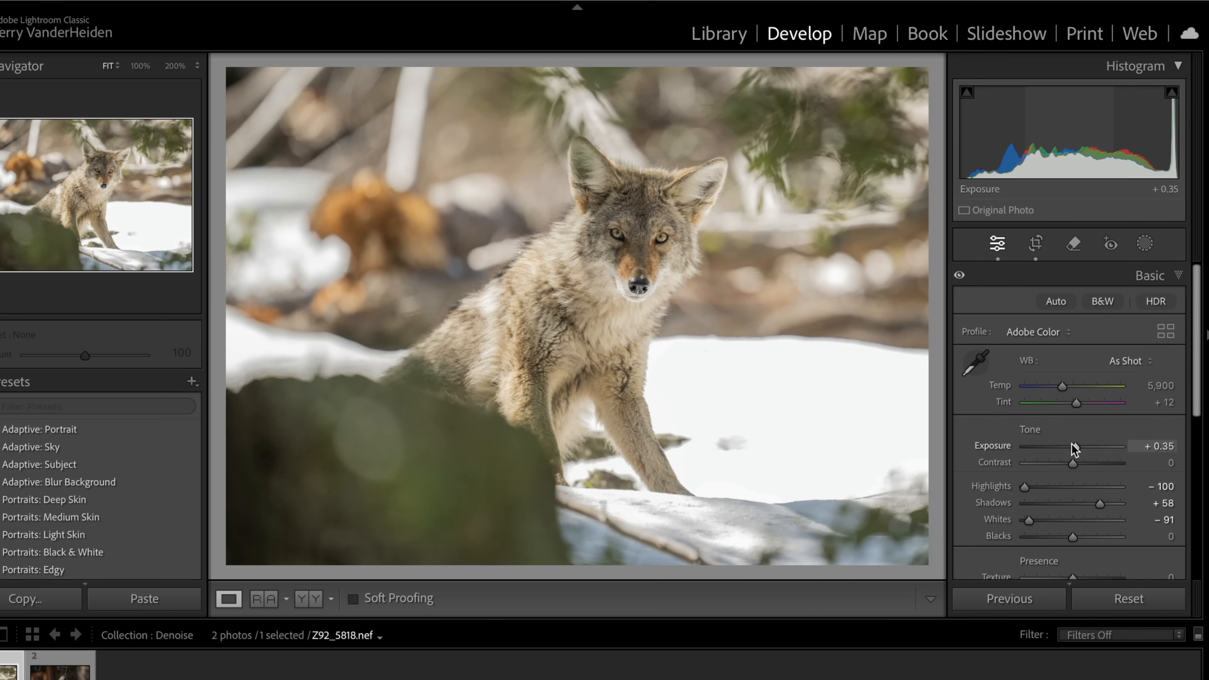
# Step: Lower the Exposure to -0.05 and check the coyote's eyes at 200% magnification
pyautogui.moveTo(1074, 446); pyautogui.dragTo(1071, 447)
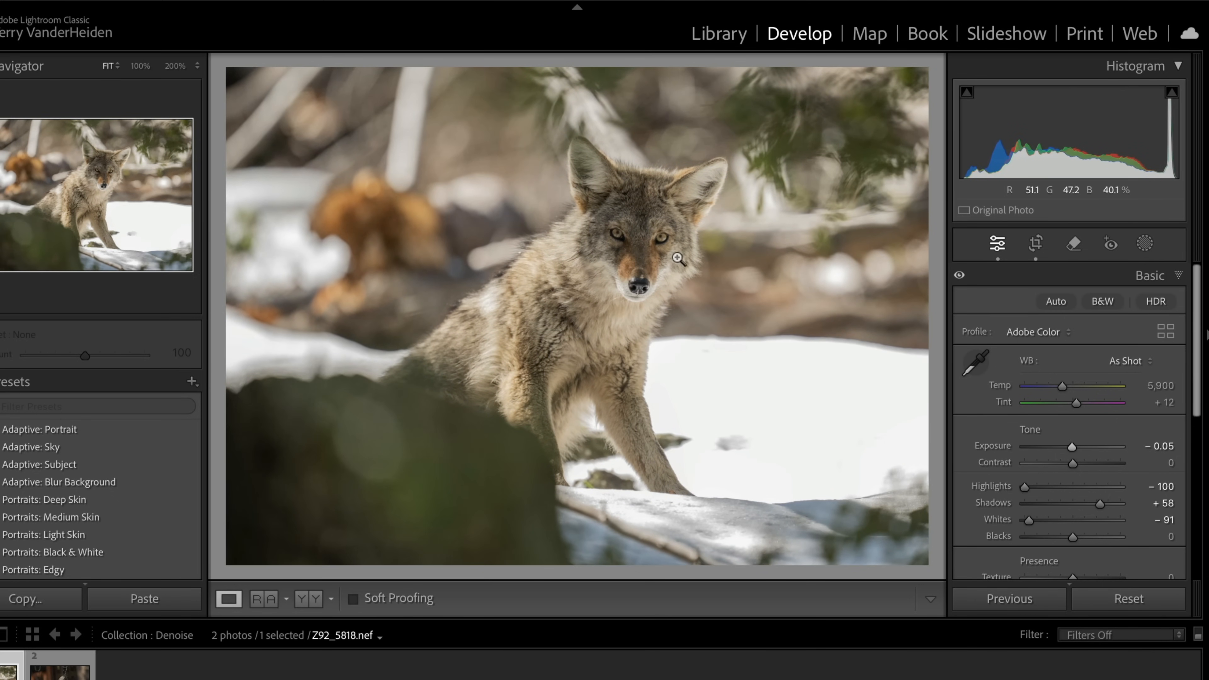
pyautogui.click(661, 250)
pyautogui.moveTo(610, 237); pyautogui.dragTo(676, 343)
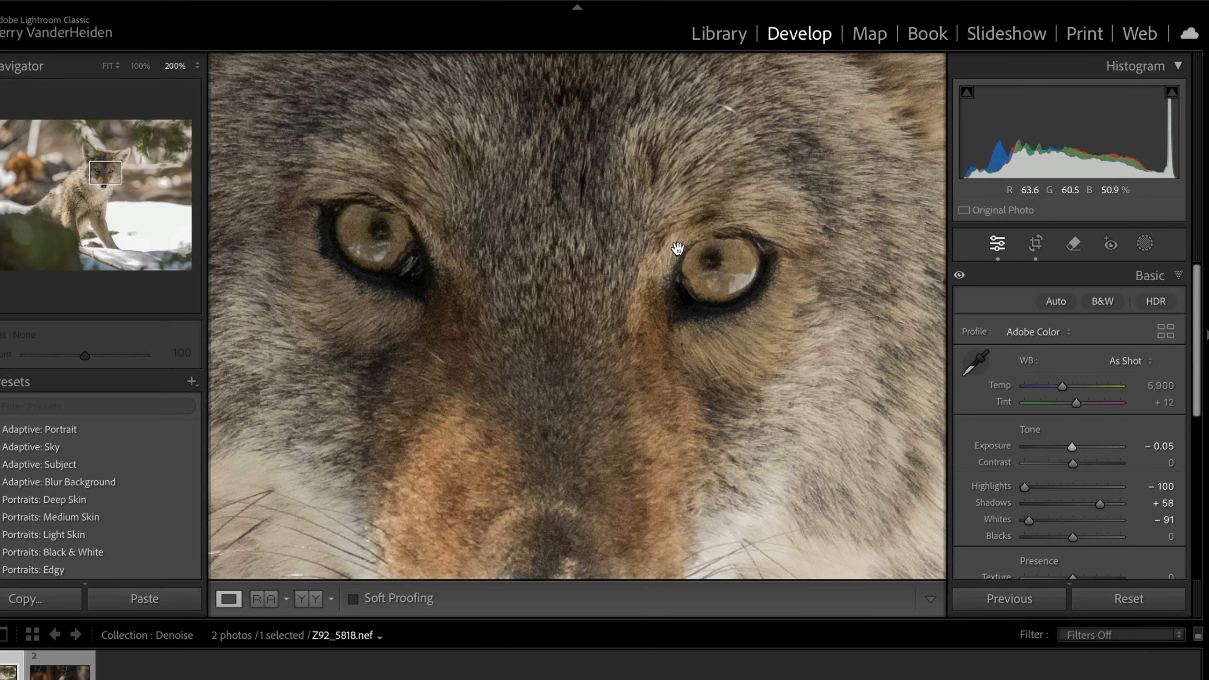
pyautogui.click(626, 273)
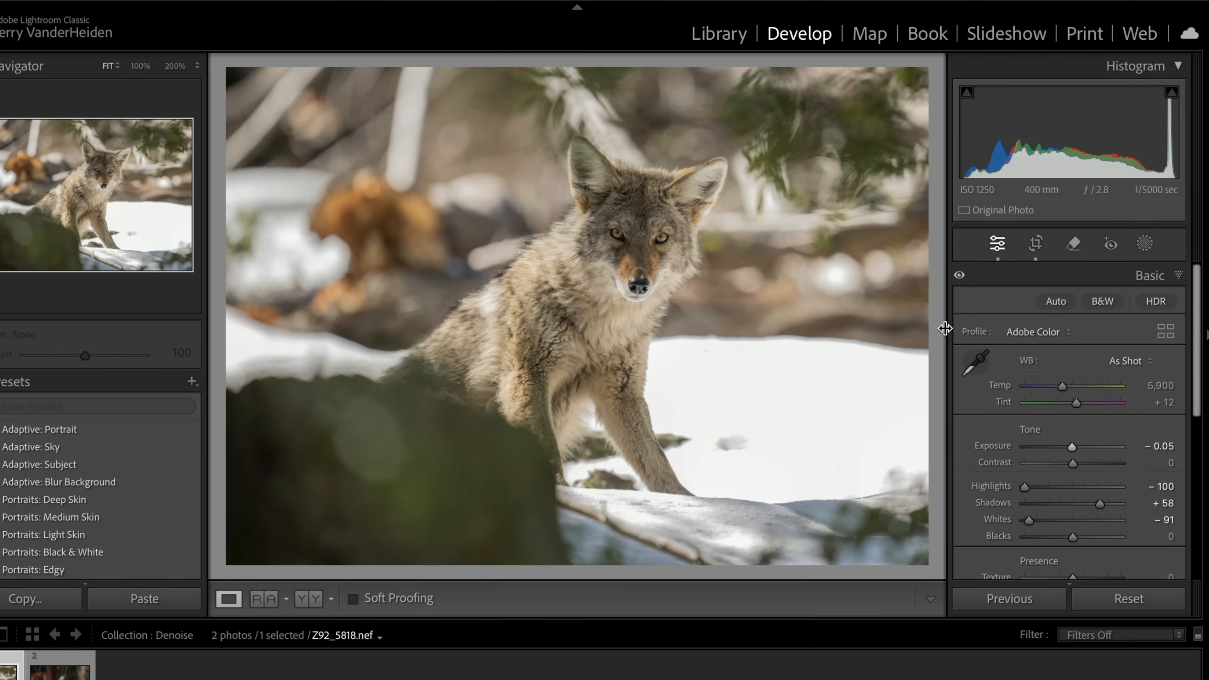
# Step: In the Detail settings, set Sharpening Amount to 90, Radius to 0.5 and Detail to 0
pyautogui.scroll(-5, 1043, 361)
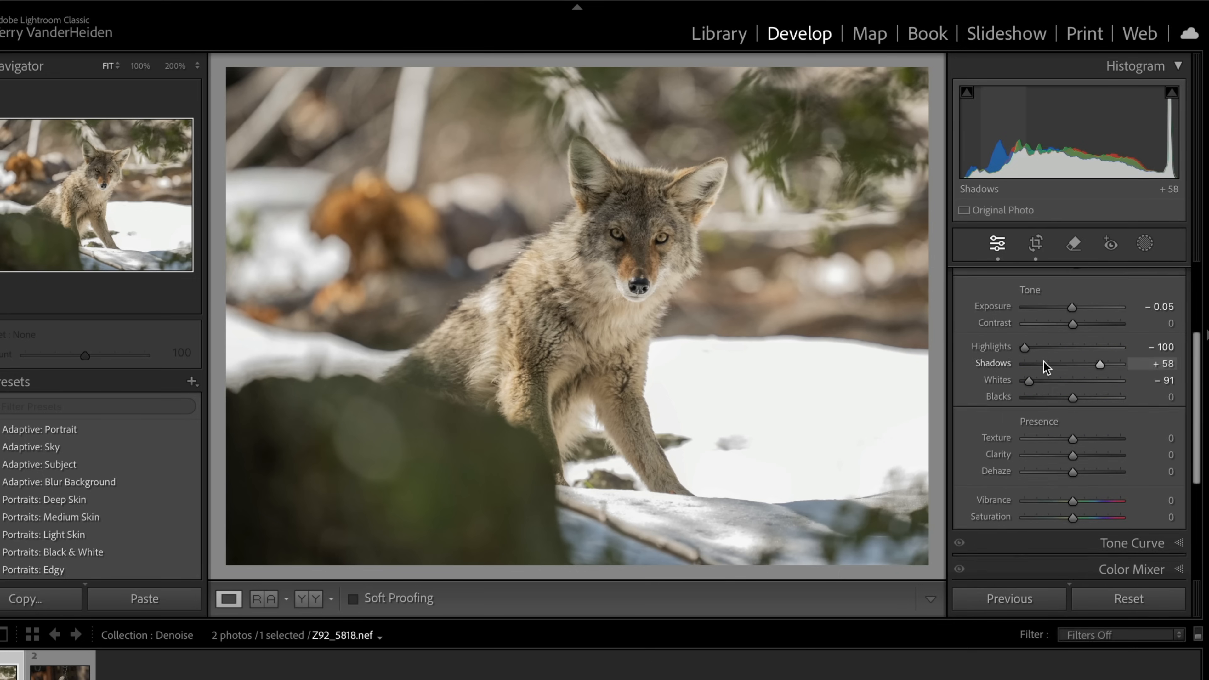
pyautogui.scroll(-2, 1043, 362)
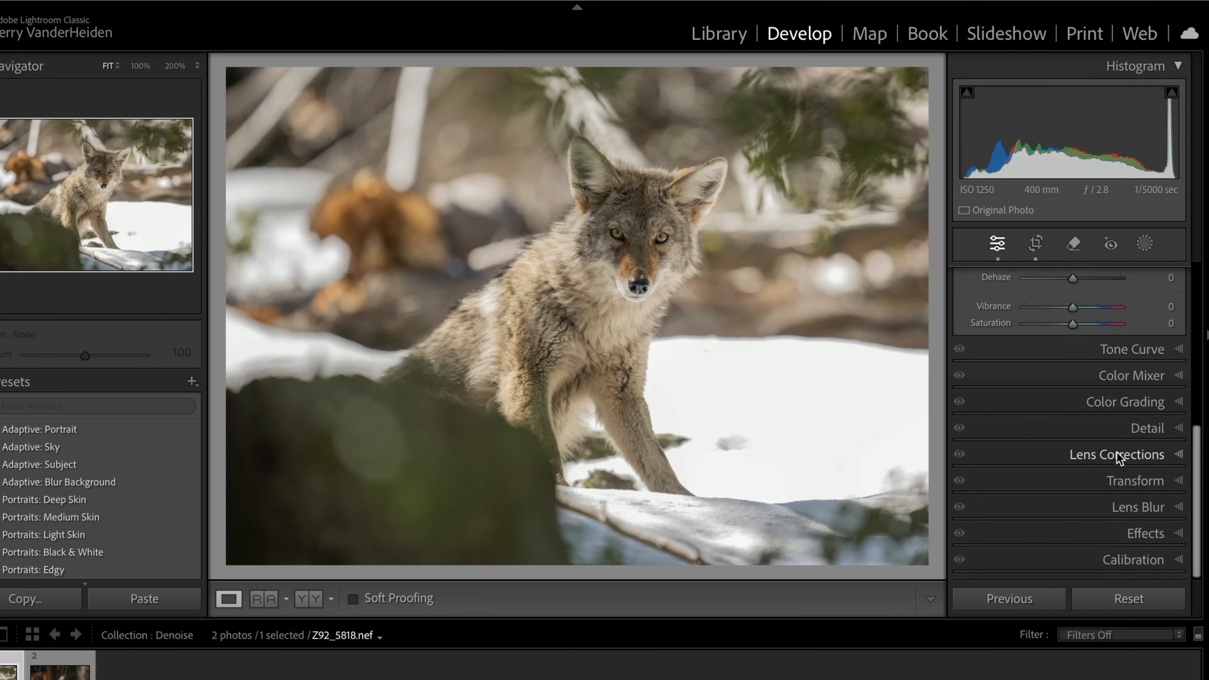
pyautogui.click(1145, 429)
pyautogui.scroll(5, 1096, 381)
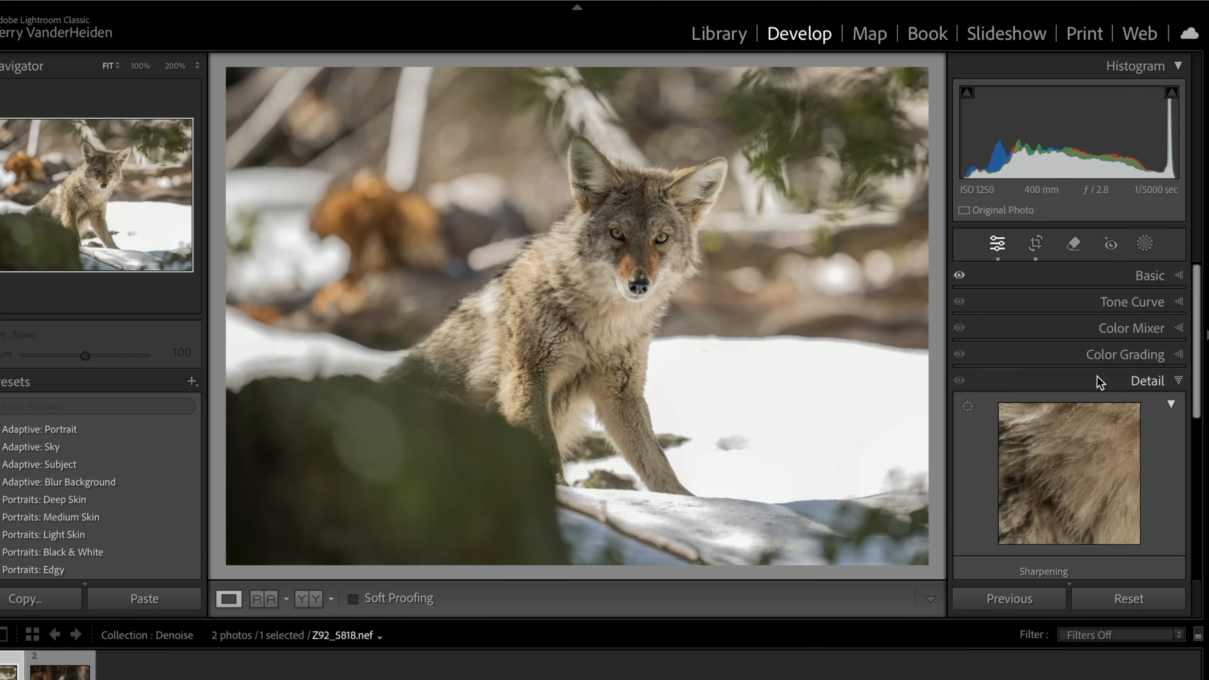
pyautogui.scroll(-3, 1095, 381)
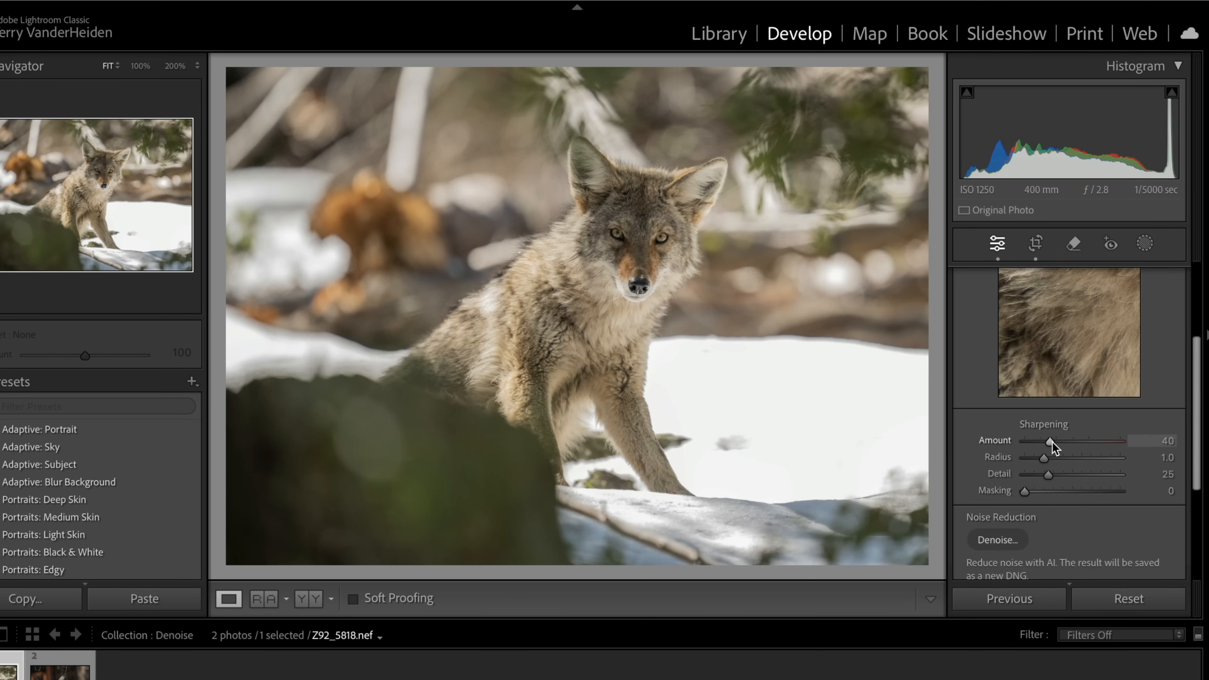
pyautogui.moveTo(1052, 441); pyautogui.dragTo(1025, 475)
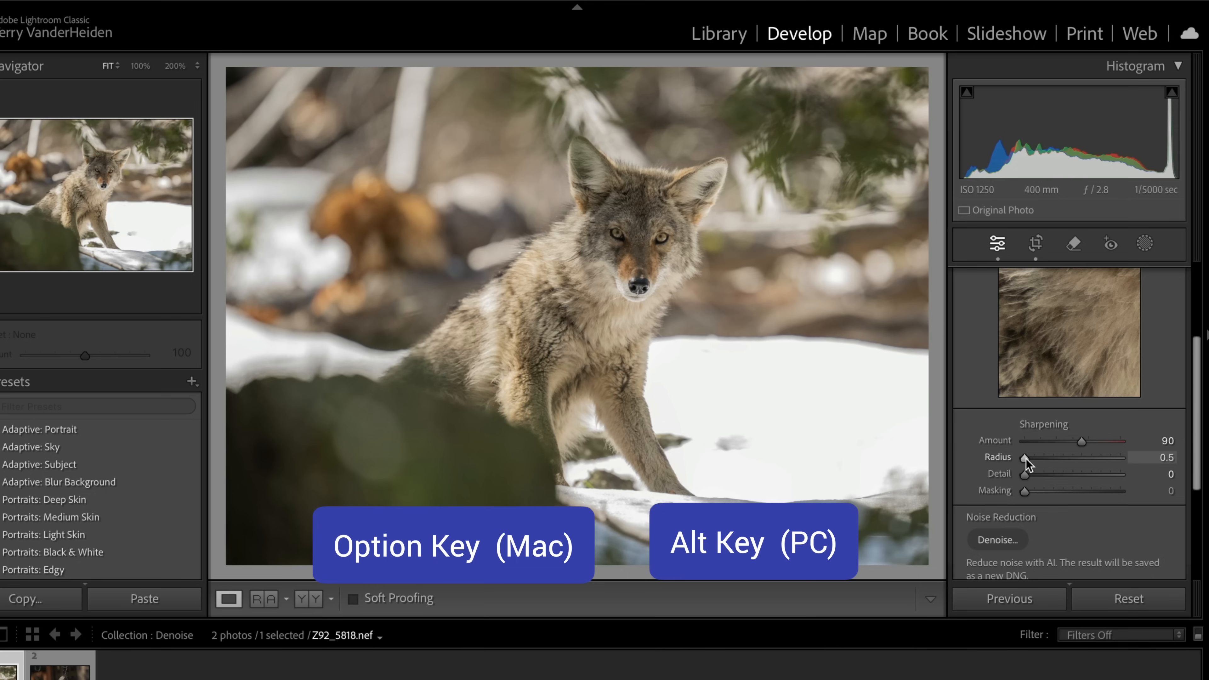
# Step: Set the Sharpening Radius to 0.7 and Detail to 35, judging the grayscale preview of the coyote's face at 200%
pyautogui.click(175, 65)
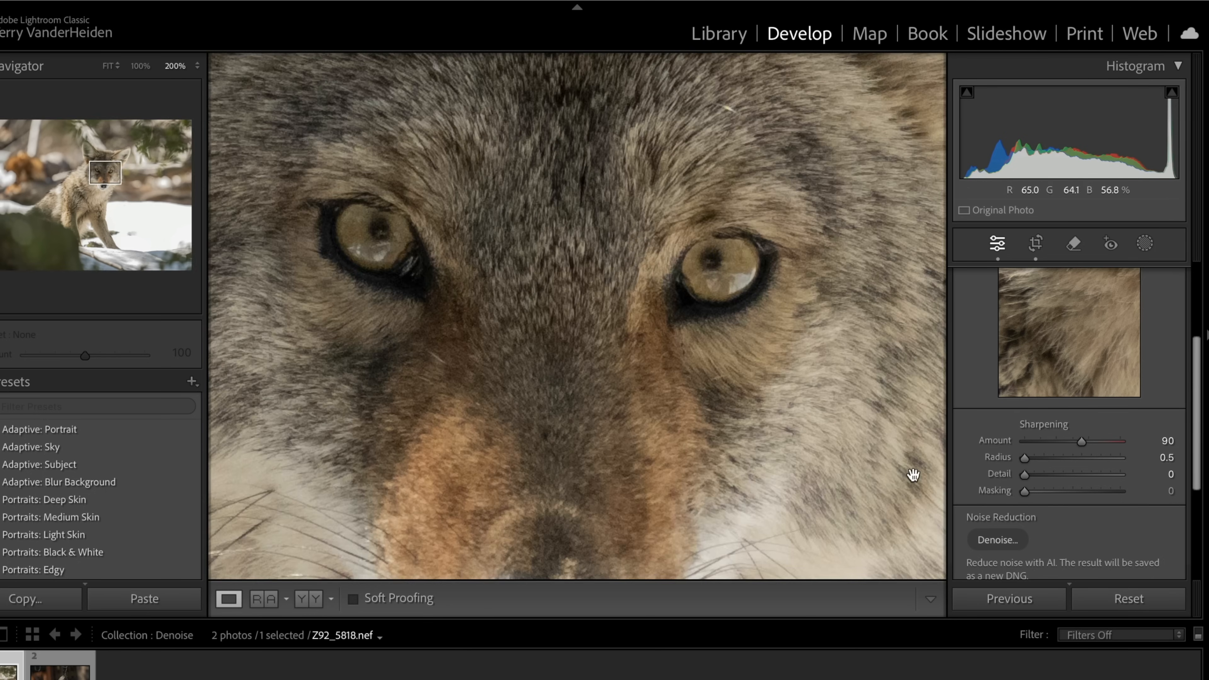
pyautogui.press('alt')
pyautogui.moveTo(1026, 458); pyautogui.dragTo(1034, 457)
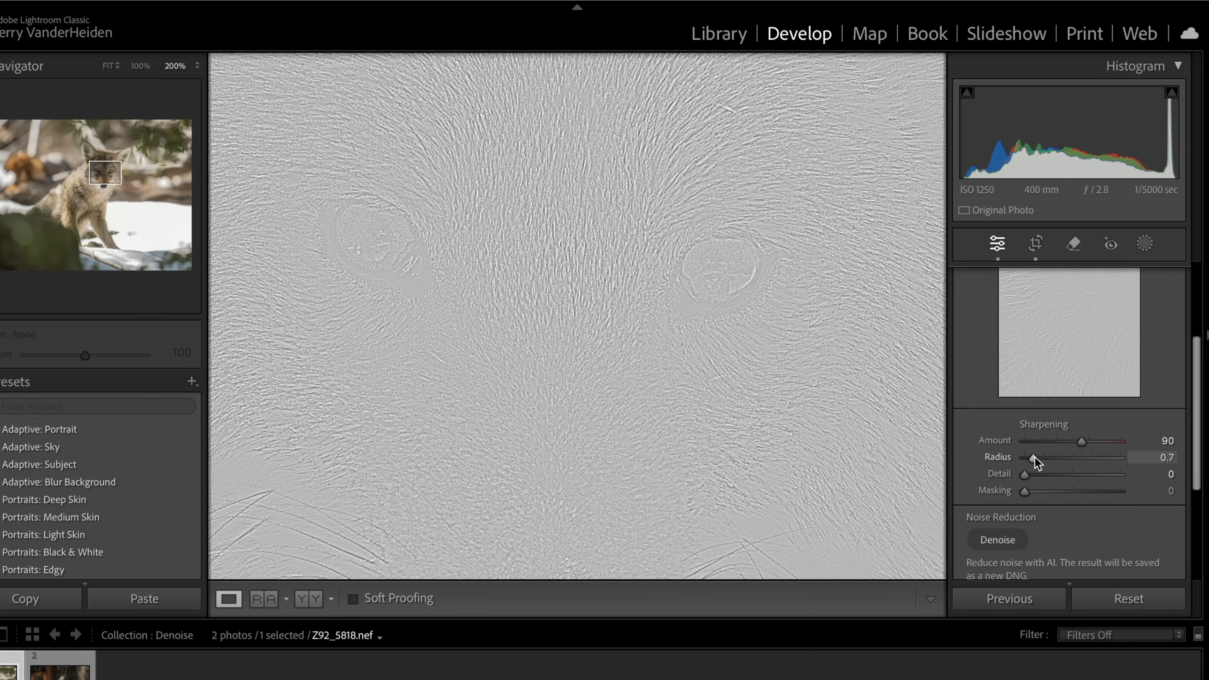
pyautogui.moveTo(1034, 457); pyautogui.dragTo(1057, 478)
pyautogui.press('alt')
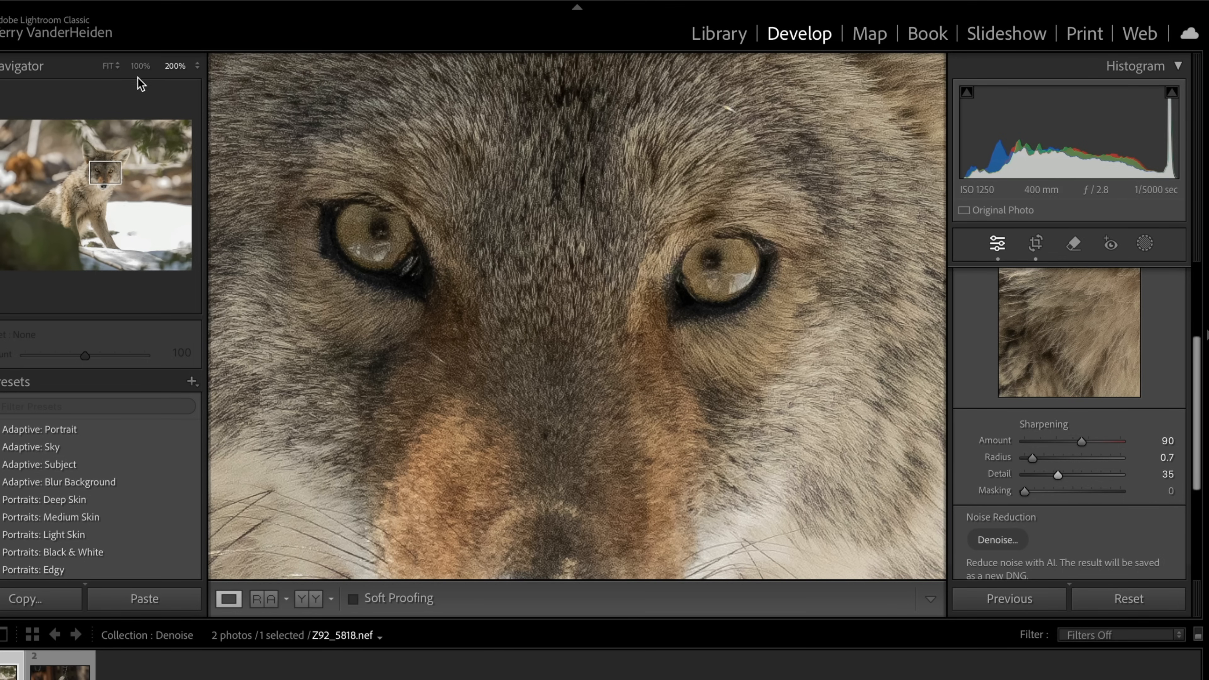
# Step: Set the Sharpening Masking to 24 with the whole photo in view
pyautogui.click(141, 66)
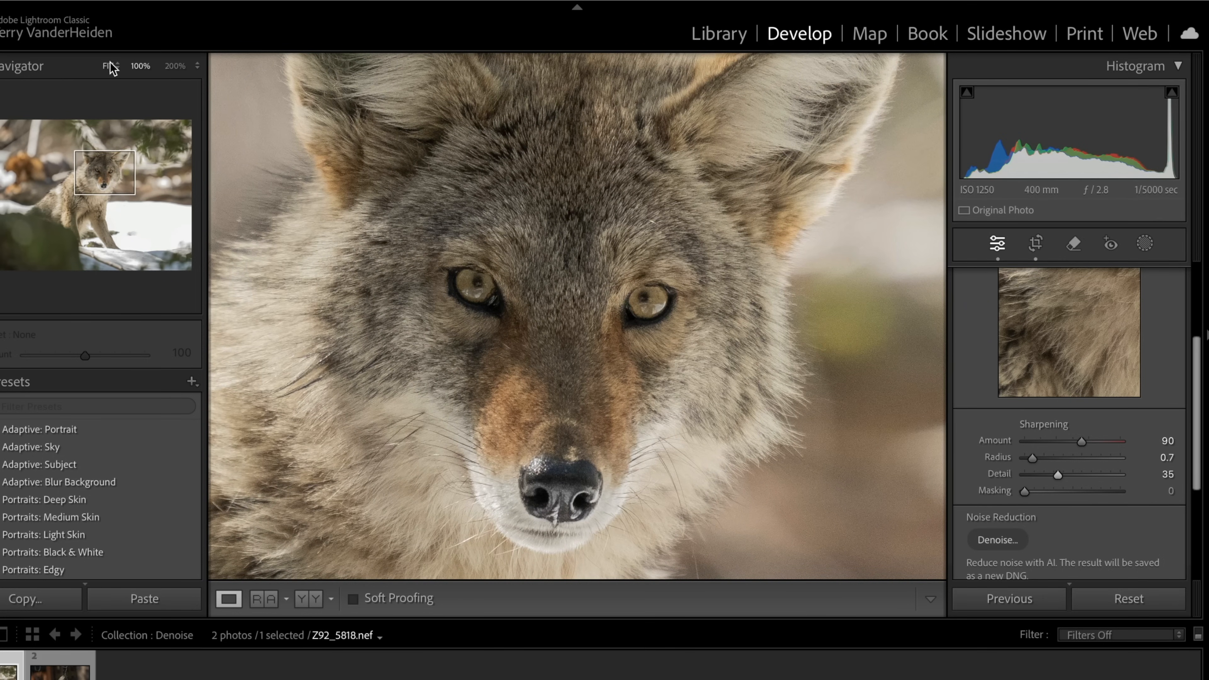
pyautogui.click(109, 66)
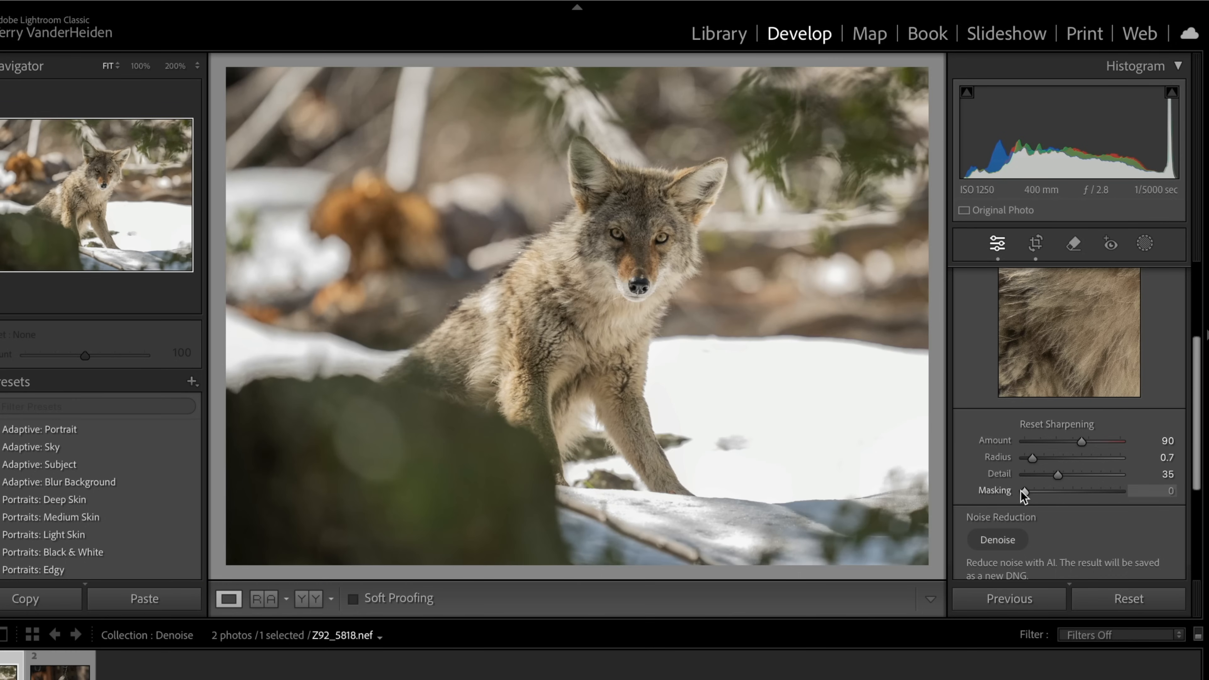
pyautogui.keyDown('alt'); pyautogui.click(1024, 491); pyautogui.keyUp('alt')
pyautogui.moveTo(1023, 491); pyautogui.dragTo(1045, 485)
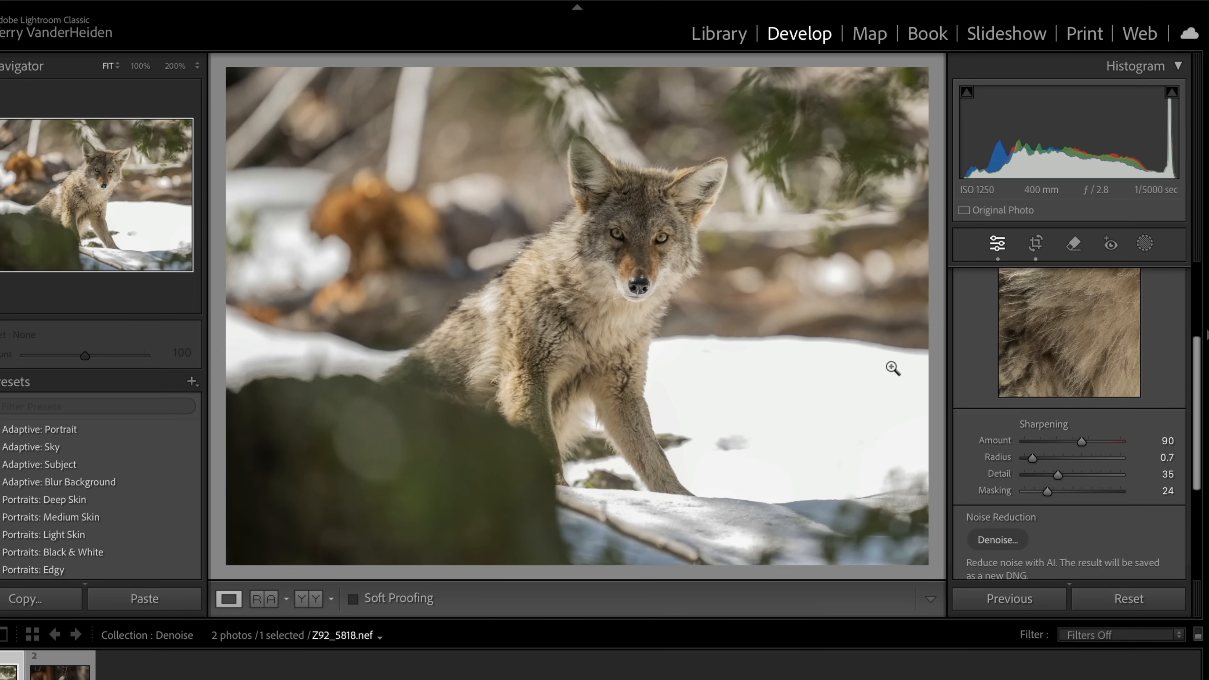
# Step: Inspect the coyote's face at 100%, read the ISO speed in the photo's EXIF metadata, and return to Develop
pyautogui.click(649, 231)
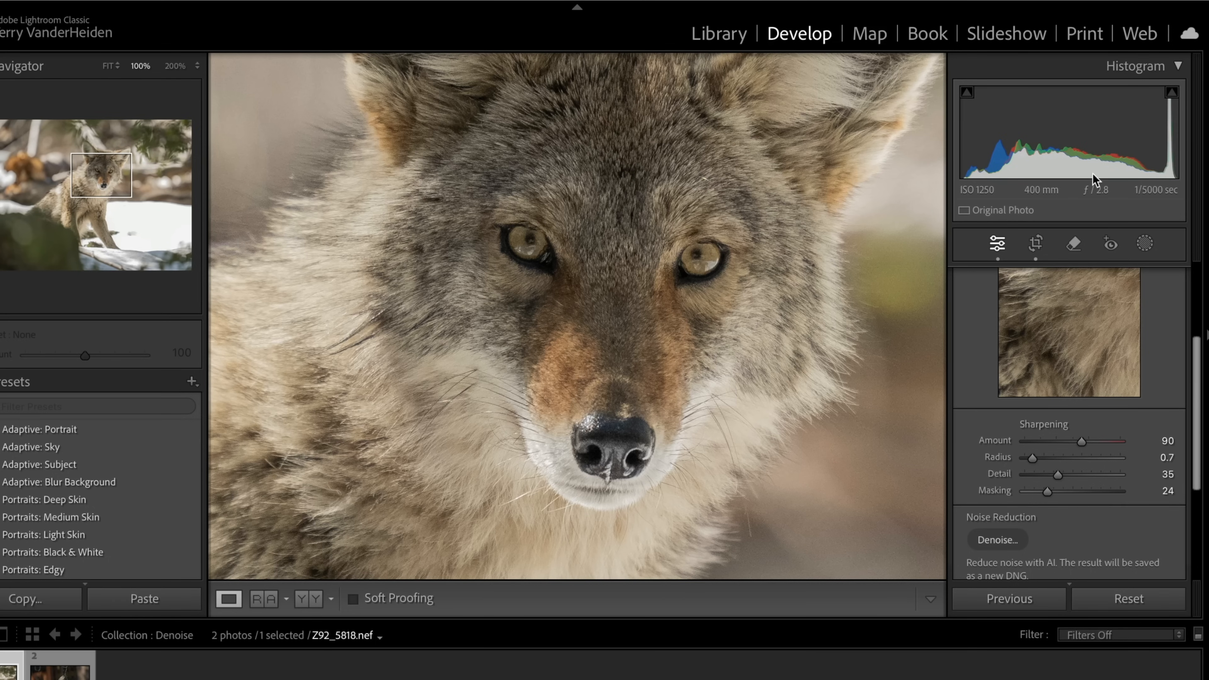
pyautogui.click(716, 35)
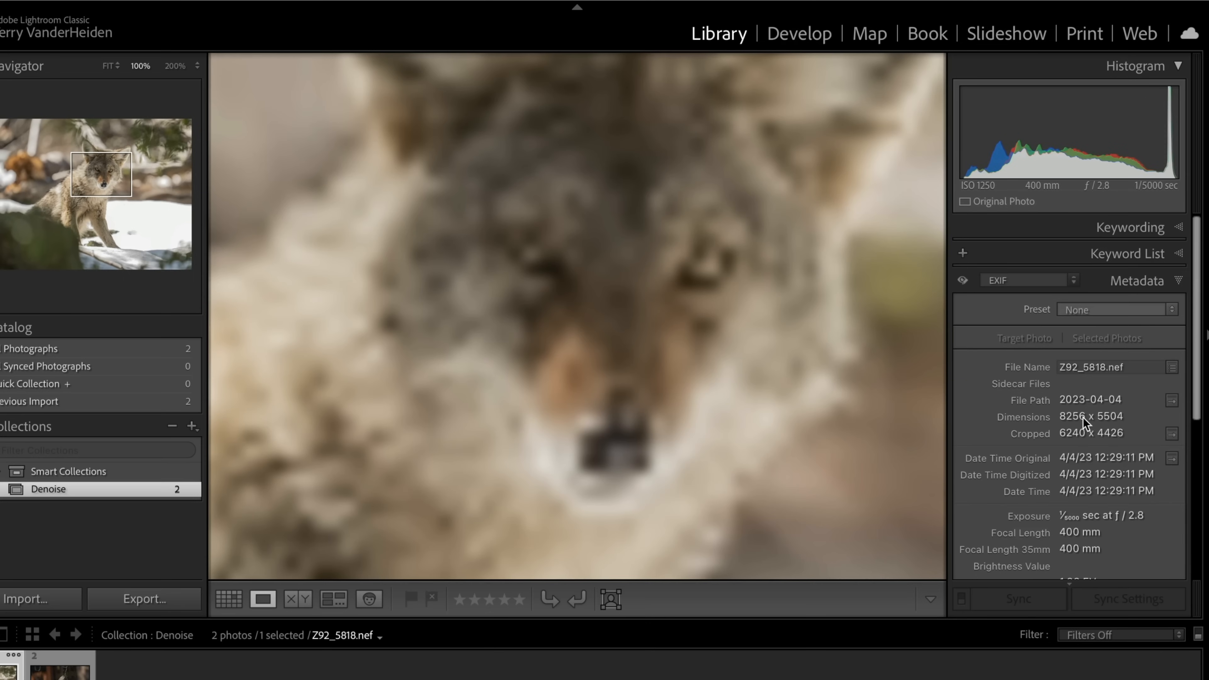
pyautogui.scroll(-3, 1078, 490)
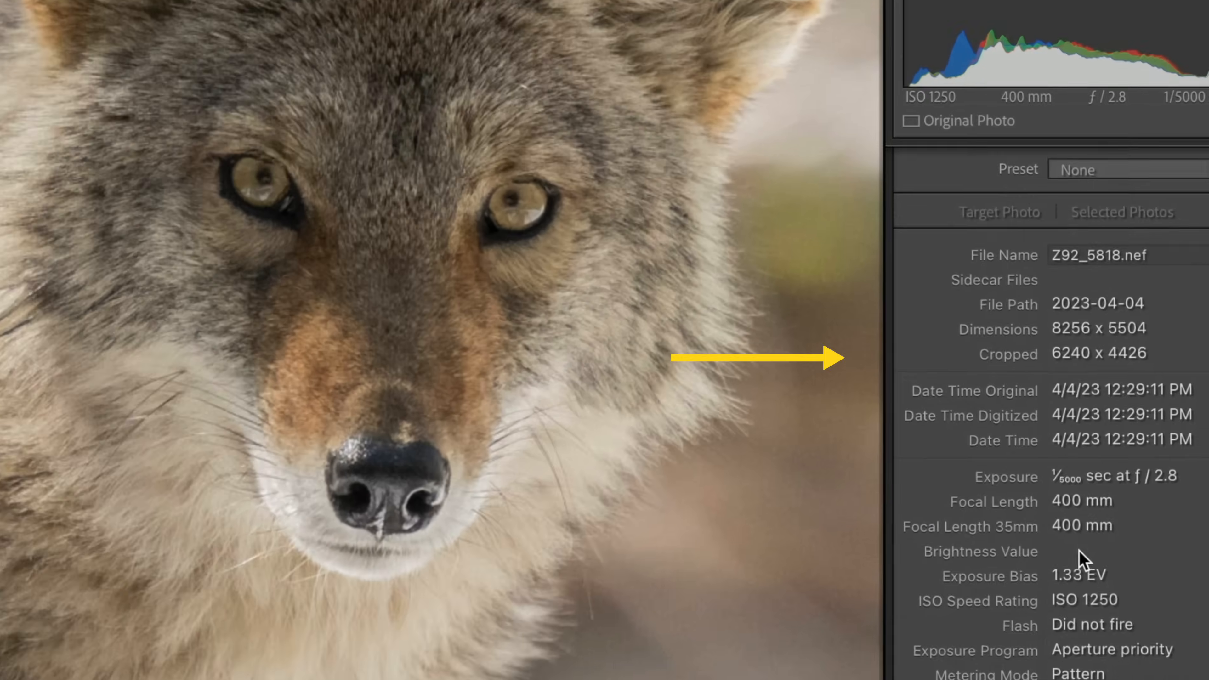
pyautogui.scroll(-3, 1079, 601)
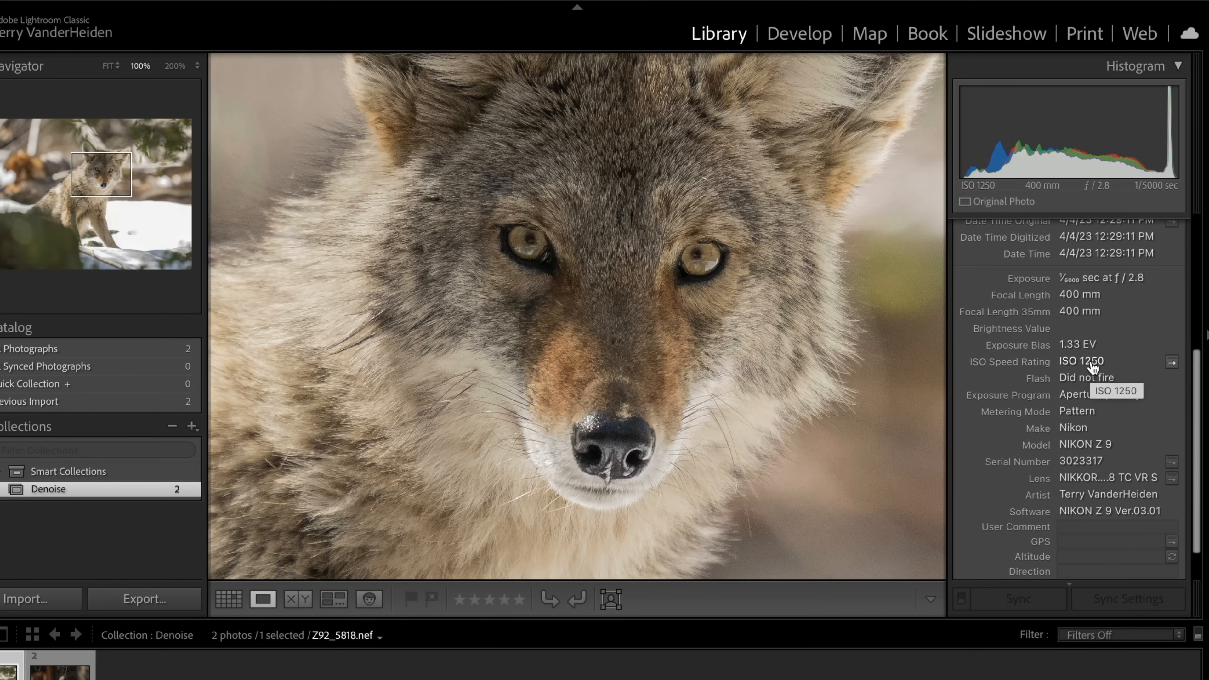
pyautogui.click(802, 40)
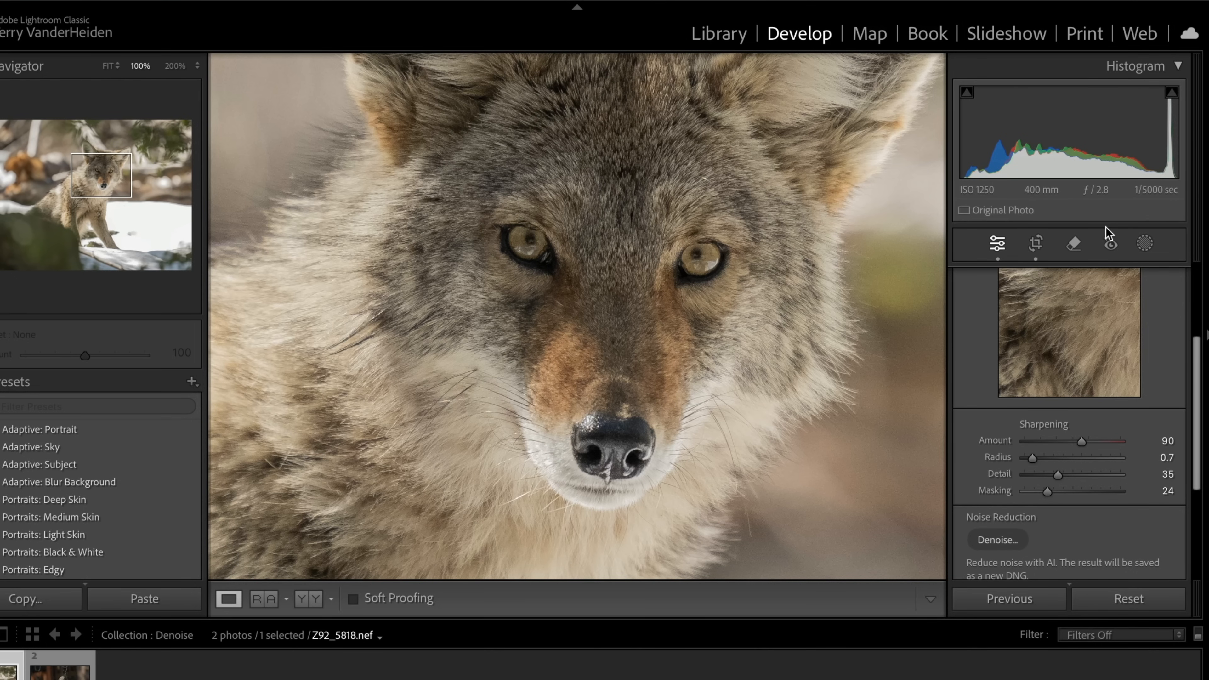
# Step: Examine the Manual Noise Reduction settings for luminance and color, and collapse them again
pyautogui.scroll(-3, 1055, 411)
pyautogui.scroll(-1, 1055, 411)
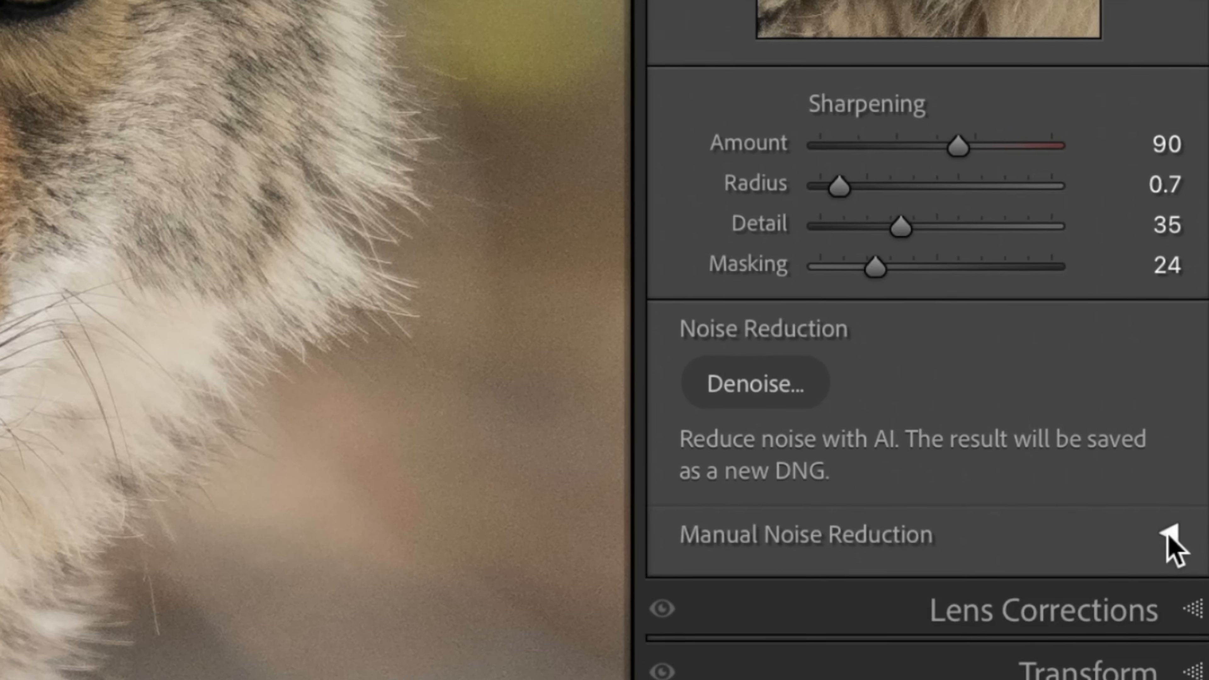
pyautogui.click(1169, 495)
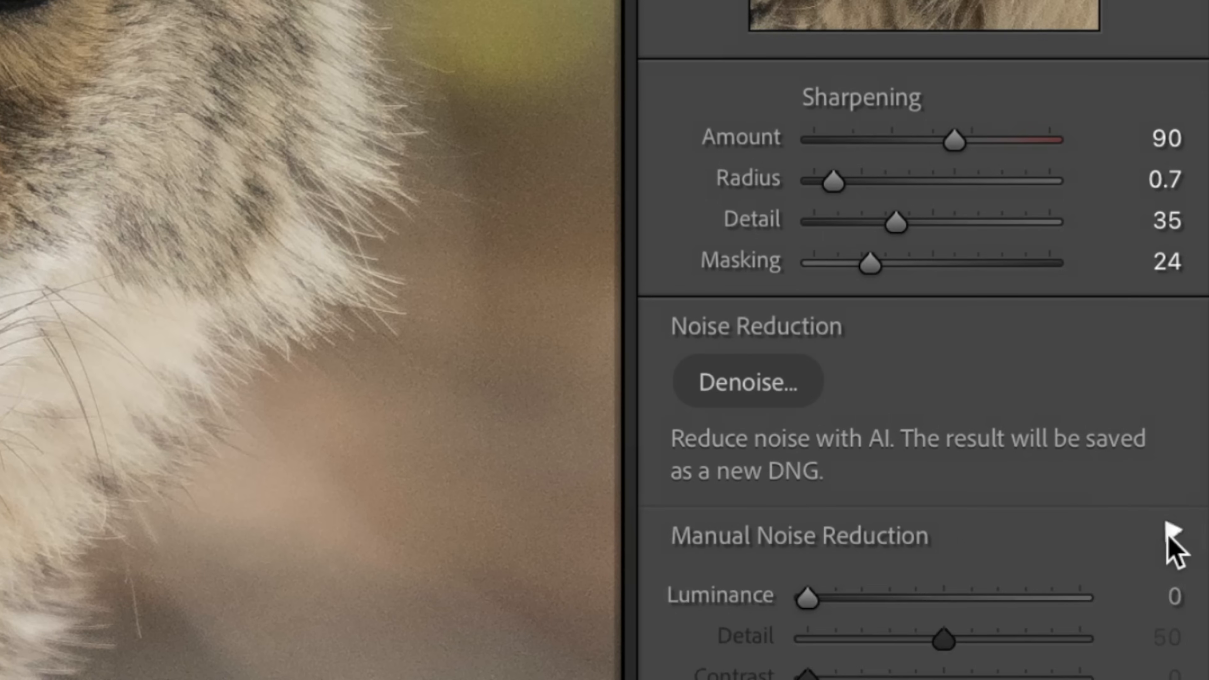
pyautogui.scroll(-5, 1168, 536)
pyautogui.scroll(2, 1168, 536)
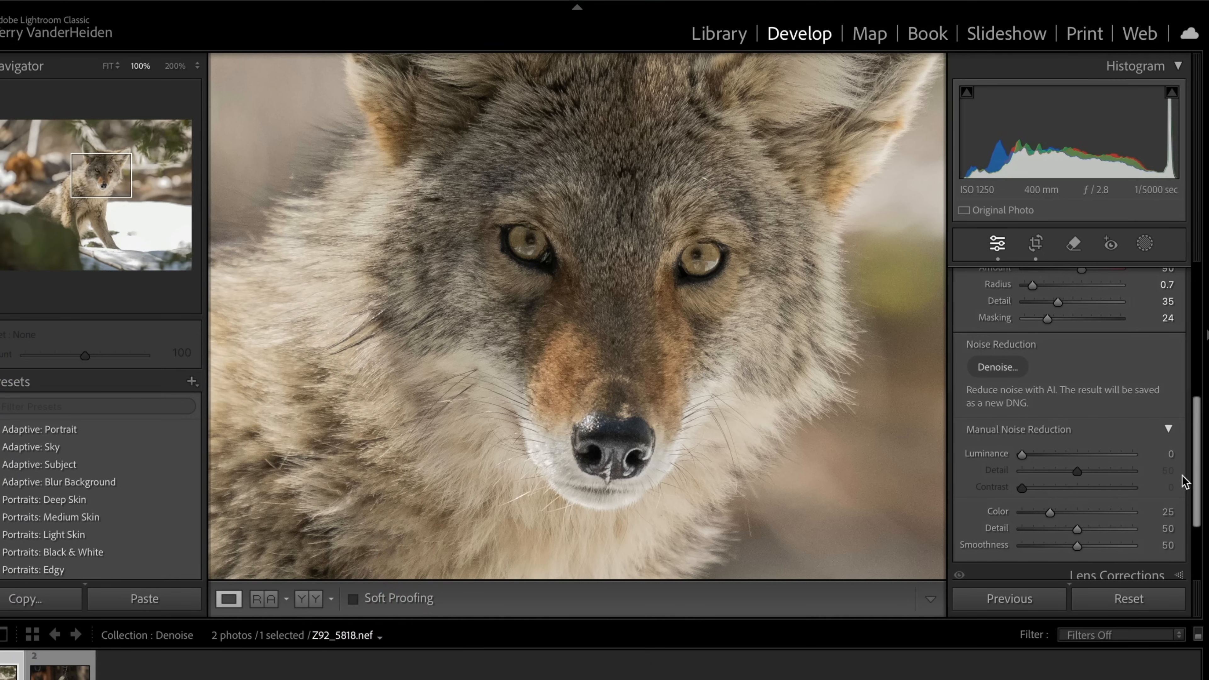
pyautogui.click(1168, 429)
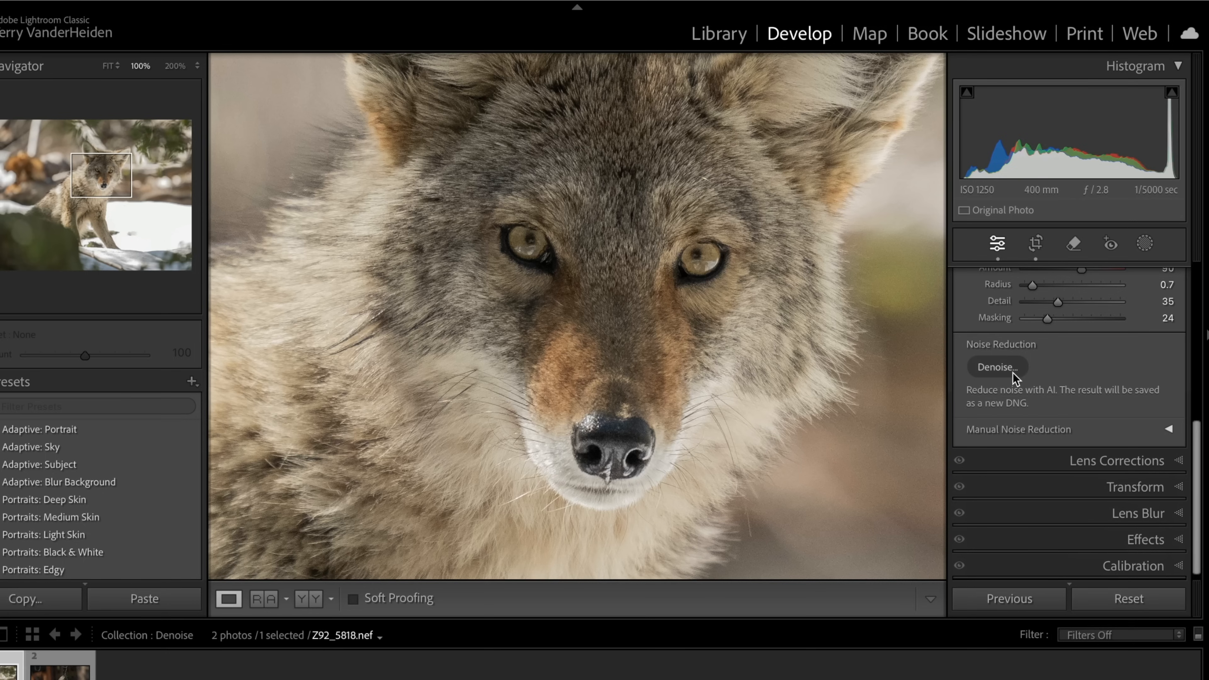
pyautogui.click(1005, 371)
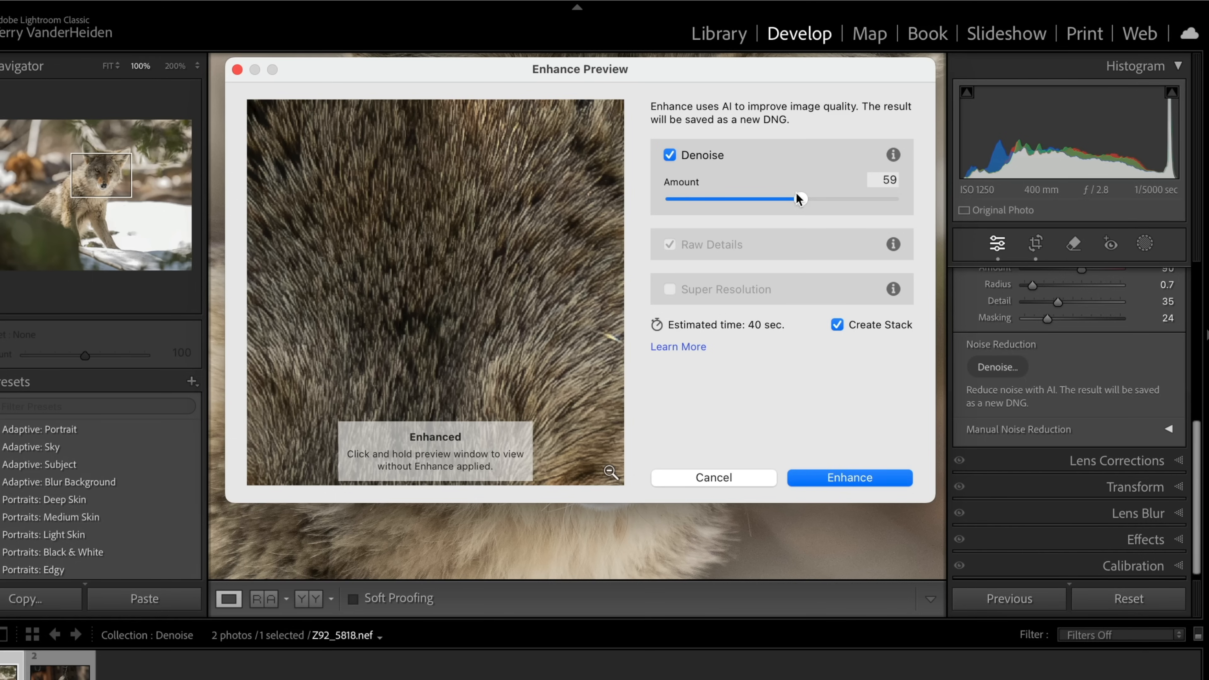
pyautogui.moveTo(796, 196); pyautogui.dragTo(778, 200)
pyautogui.click(669, 155)
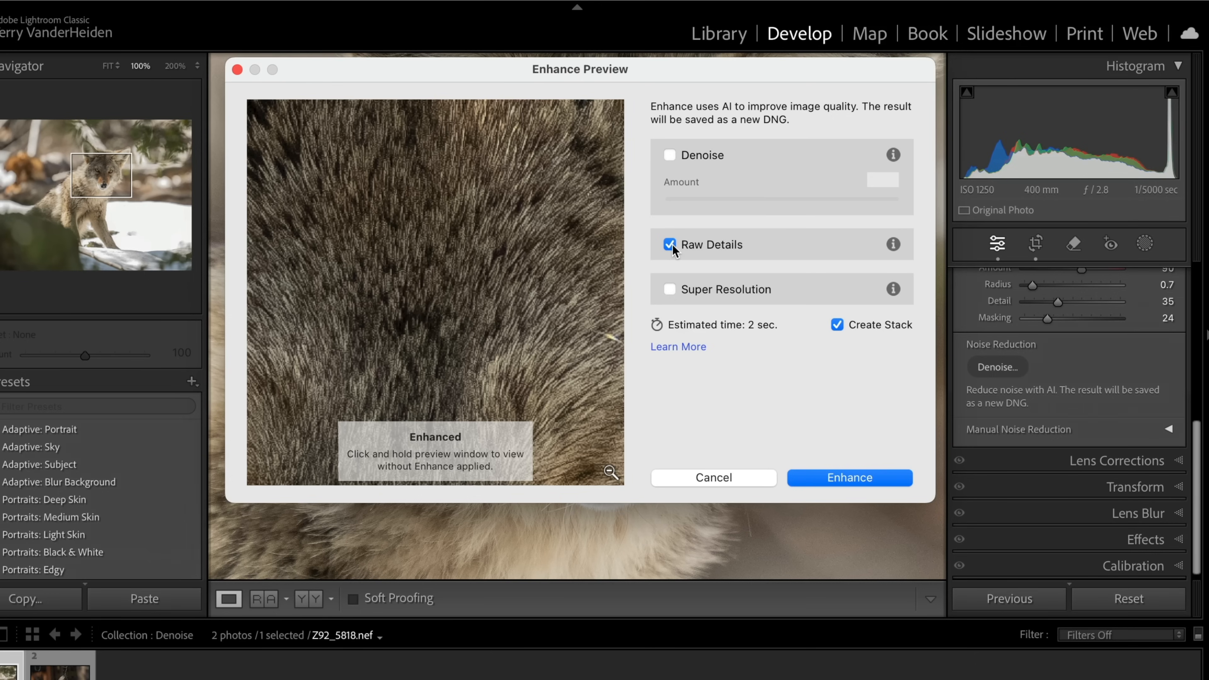
pyautogui.click(670, 154)
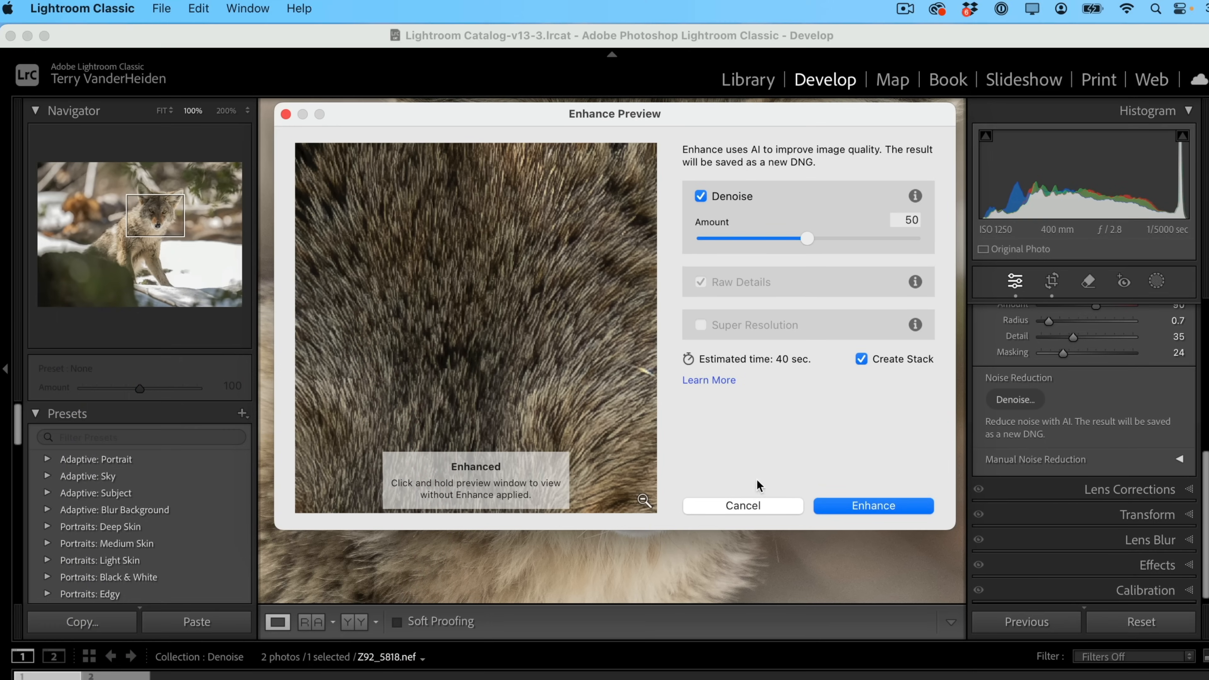
pyautogui.click(743, 505)
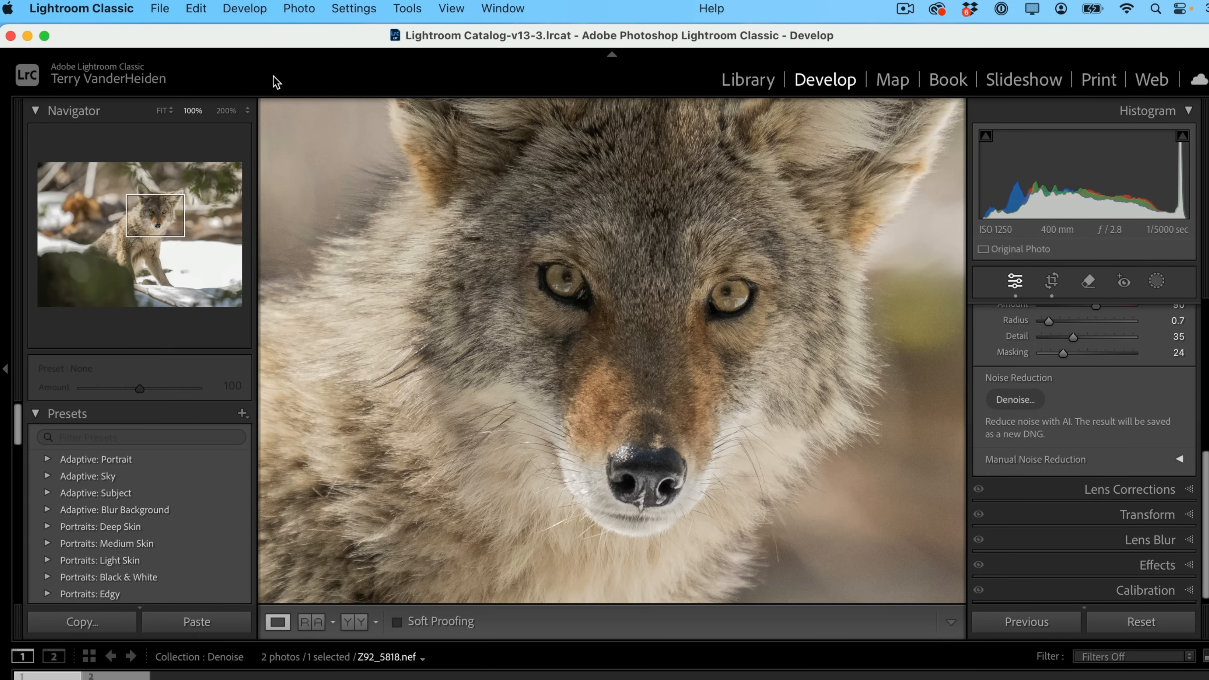
# Step: Open the Enhance preview for the coyote photo and set the Denoise Amount to 50
pyautogui.click(244, 9)
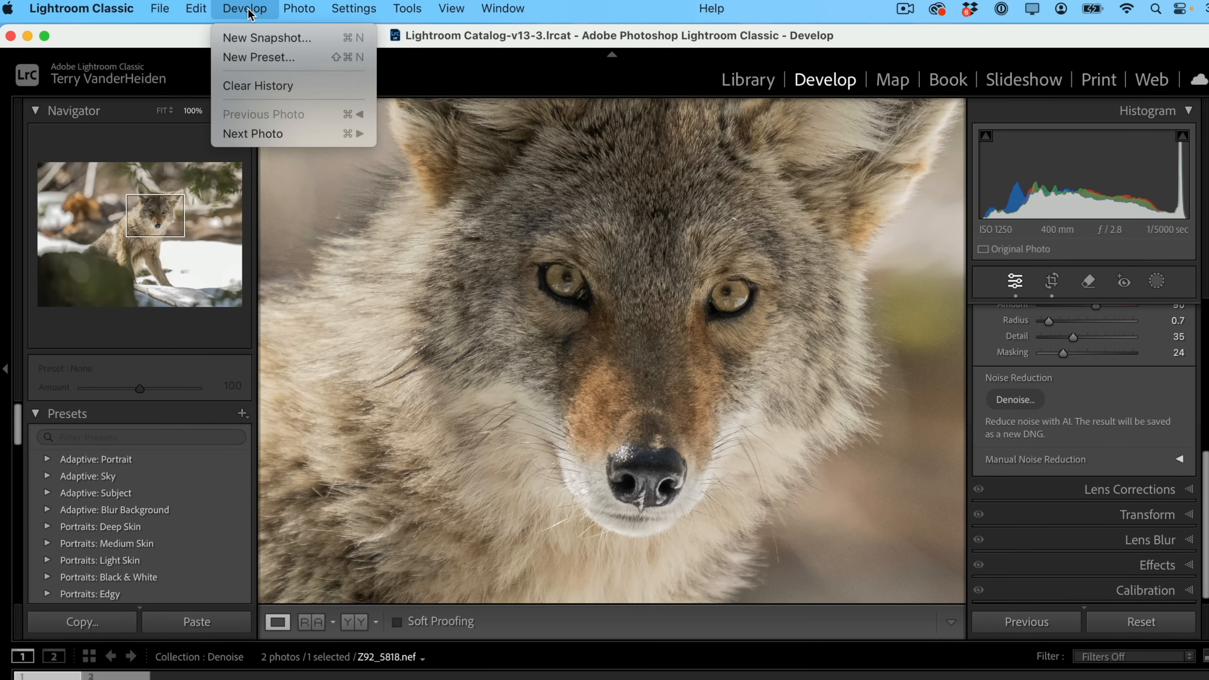
pyautogui.moveTo(197, 11)
pyautogui.moveTo(282, 16)
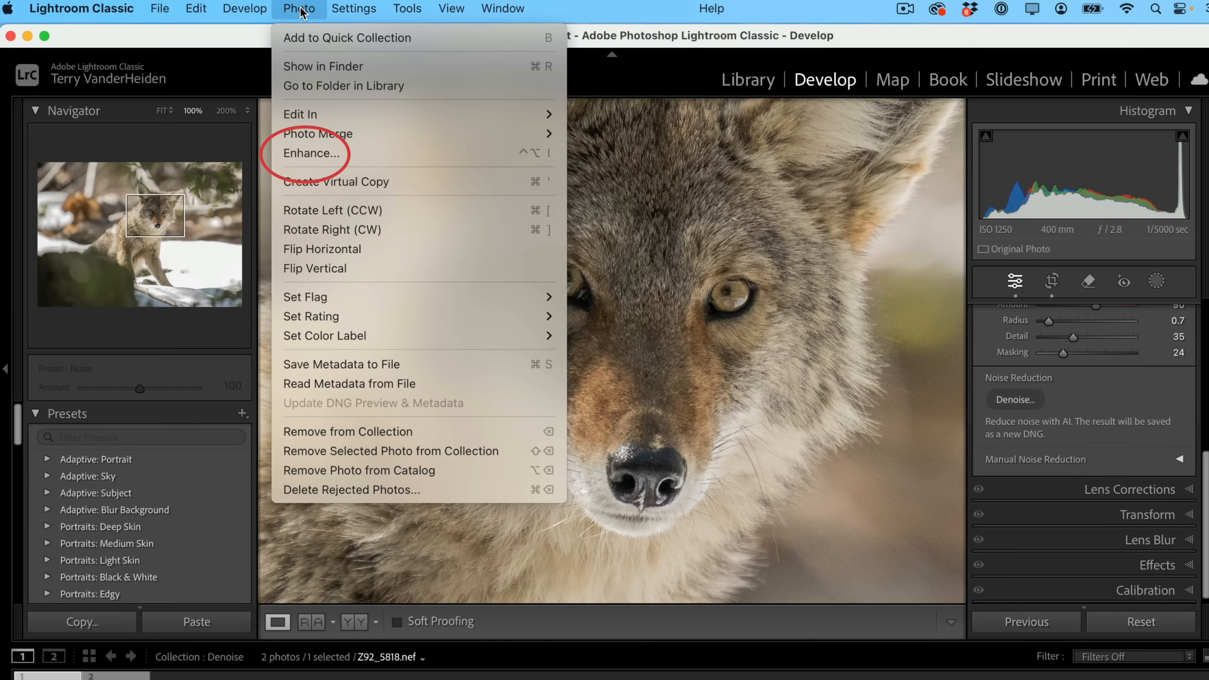
pyautogui.click(322, 153)
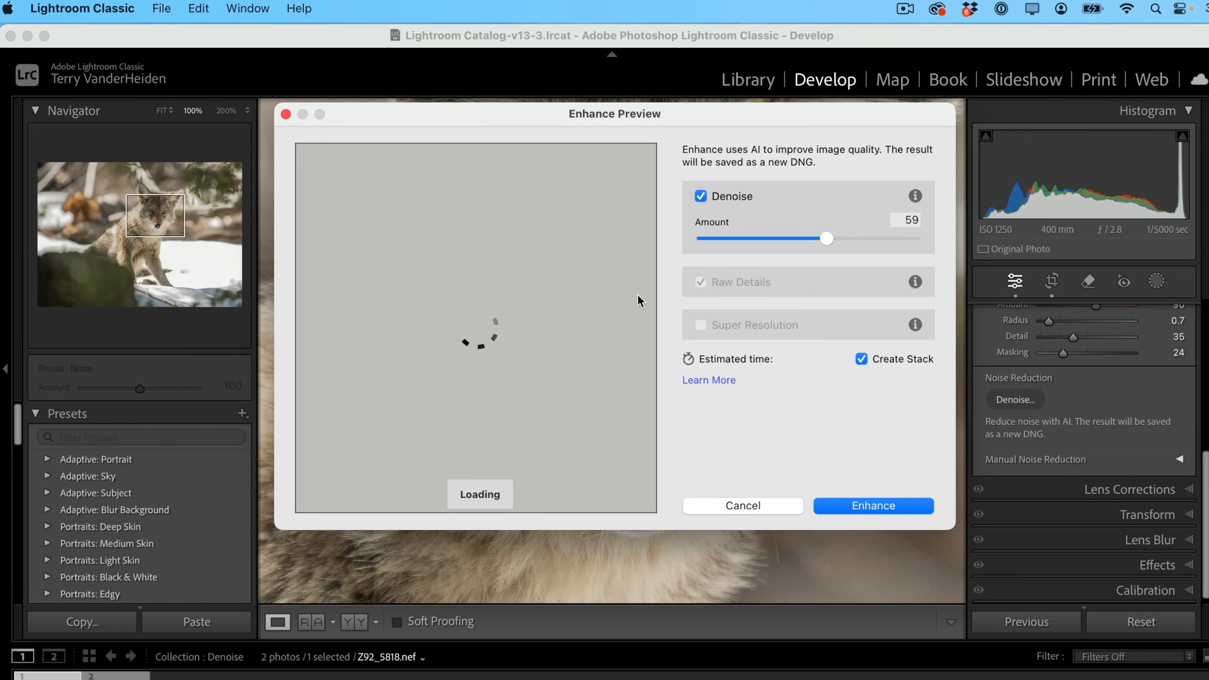
pyautogui.moveTo(823, 237)
pyautogui.mouseDown()
pyautogui.moveTo(794, 237)
pyautogui.moveTo(805, 241)
pyautogui.mouseUp()
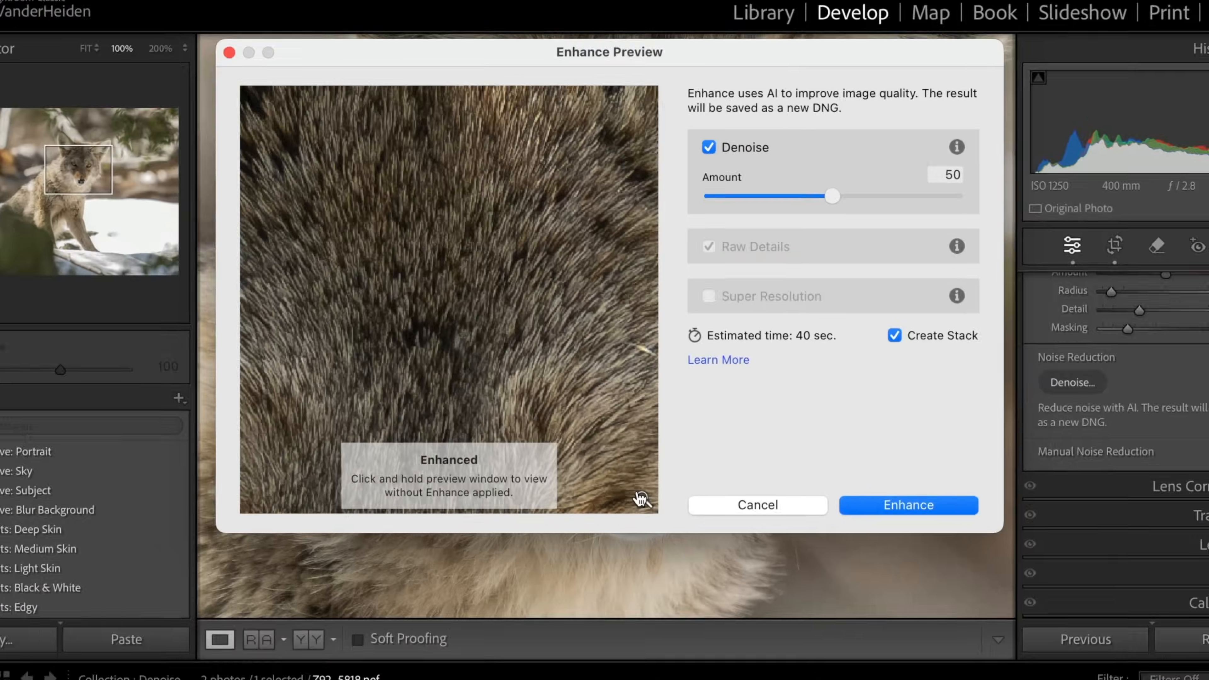
# Step: Examine the denoised preview on the orange-brown background blur and on the coyote's eye
pyautogui.click(626, 469)
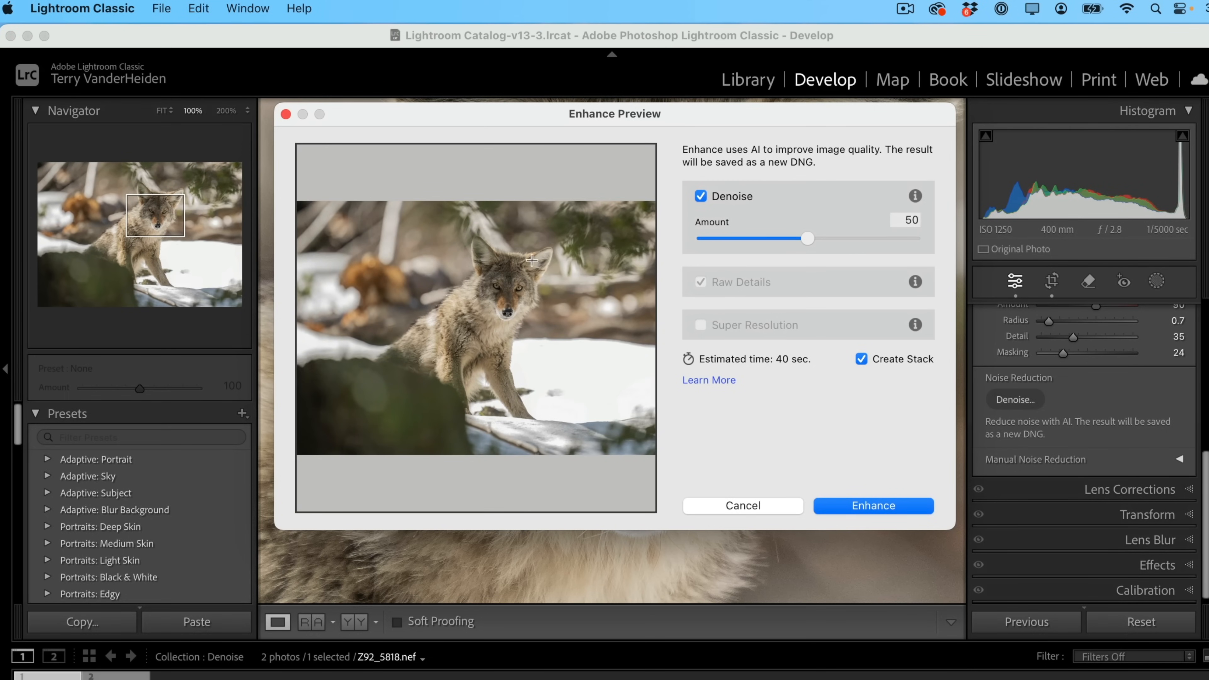
pyautogui.click(372, 274)
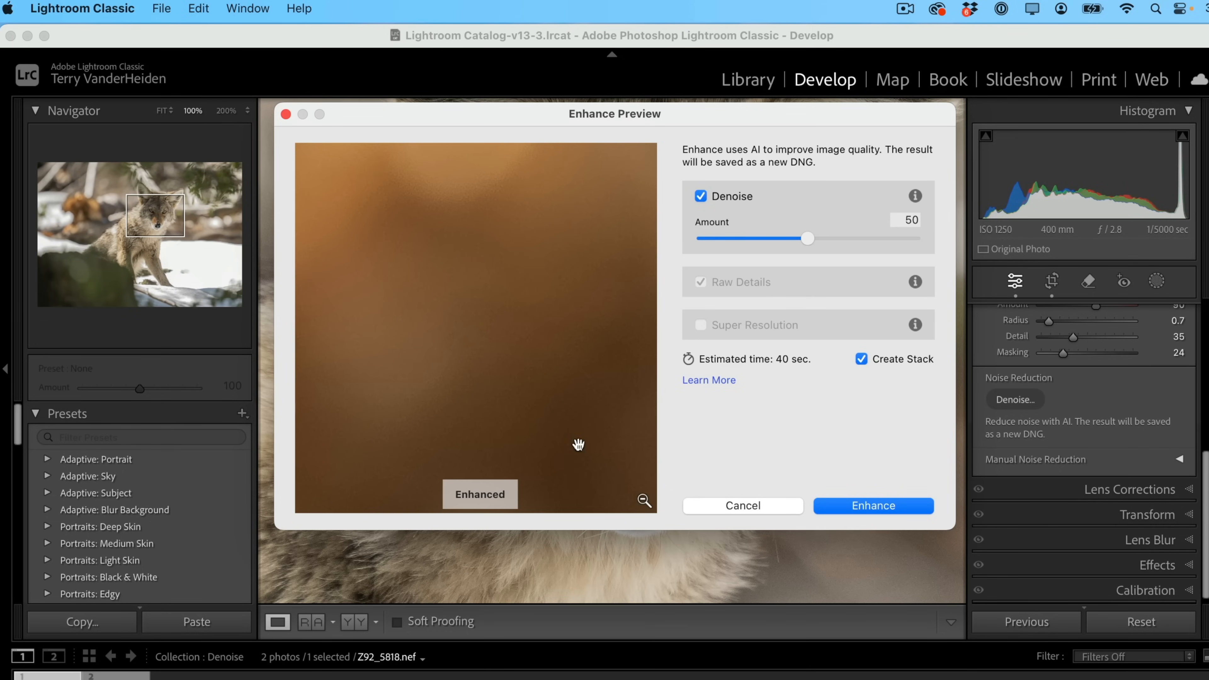
pyautogui.click(646, 500)
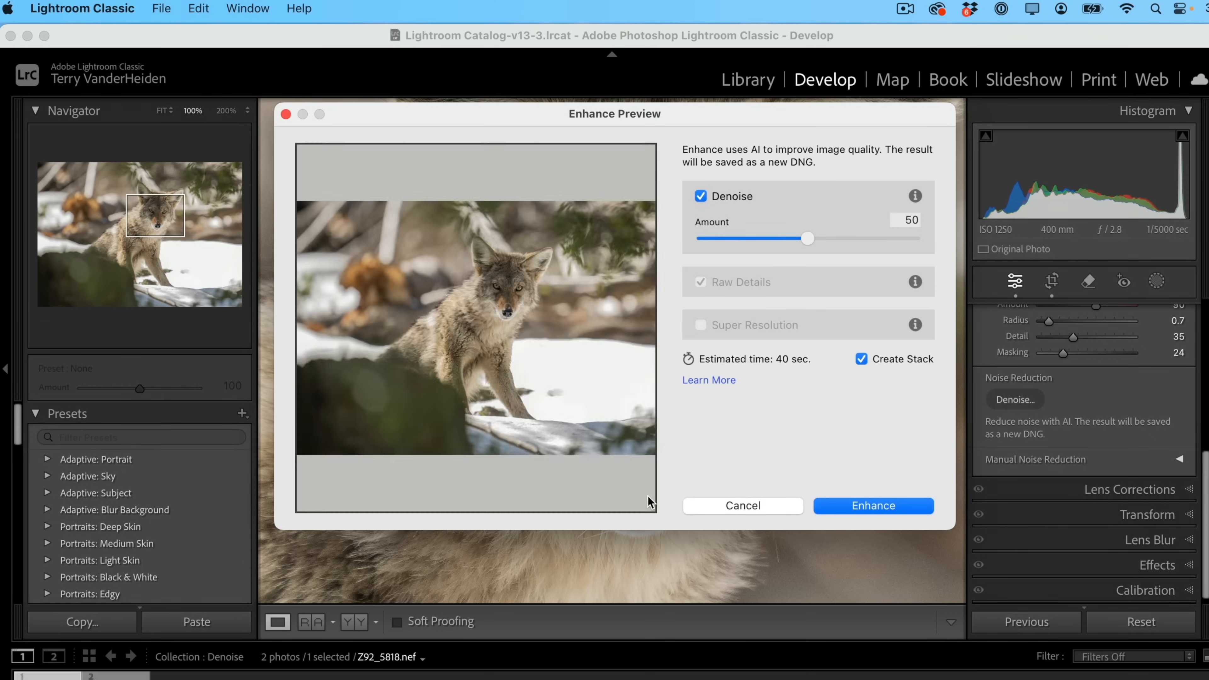
pyautogui.click(495, 288)
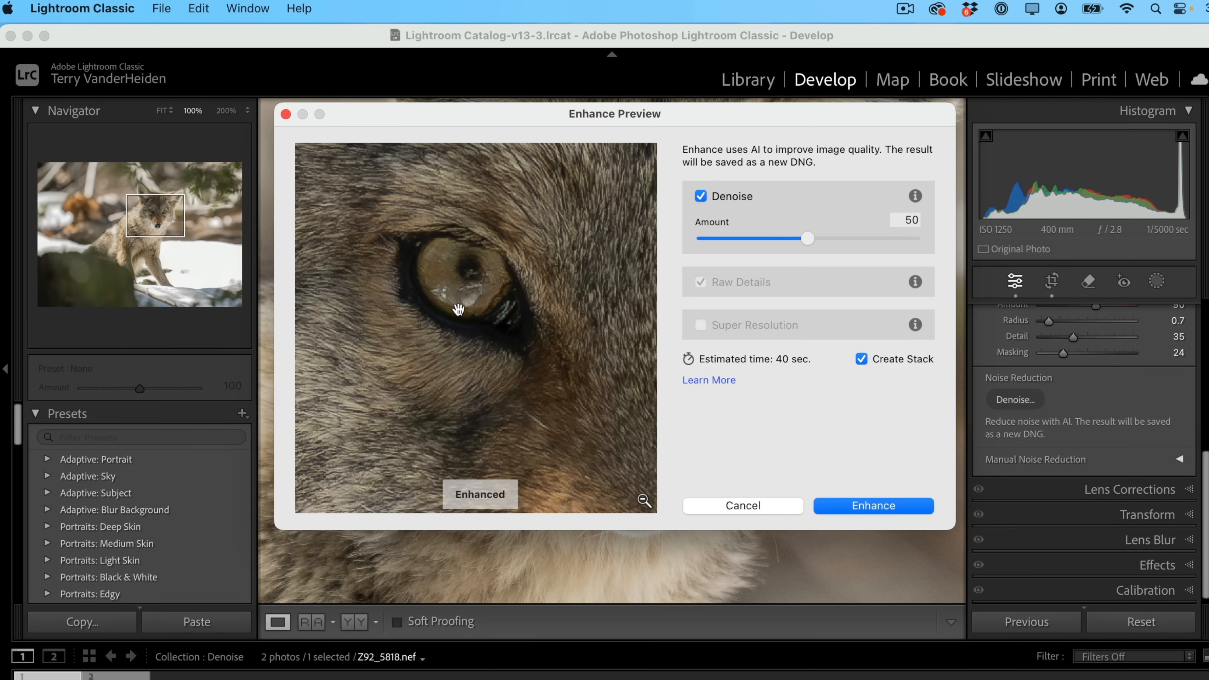
# Step: Lower the Denoise Amount to 2 to see the weakest effect, and raise it to 39
pyautogui.moveTo(804, 238); pyautogui.dragTo(701, 244)
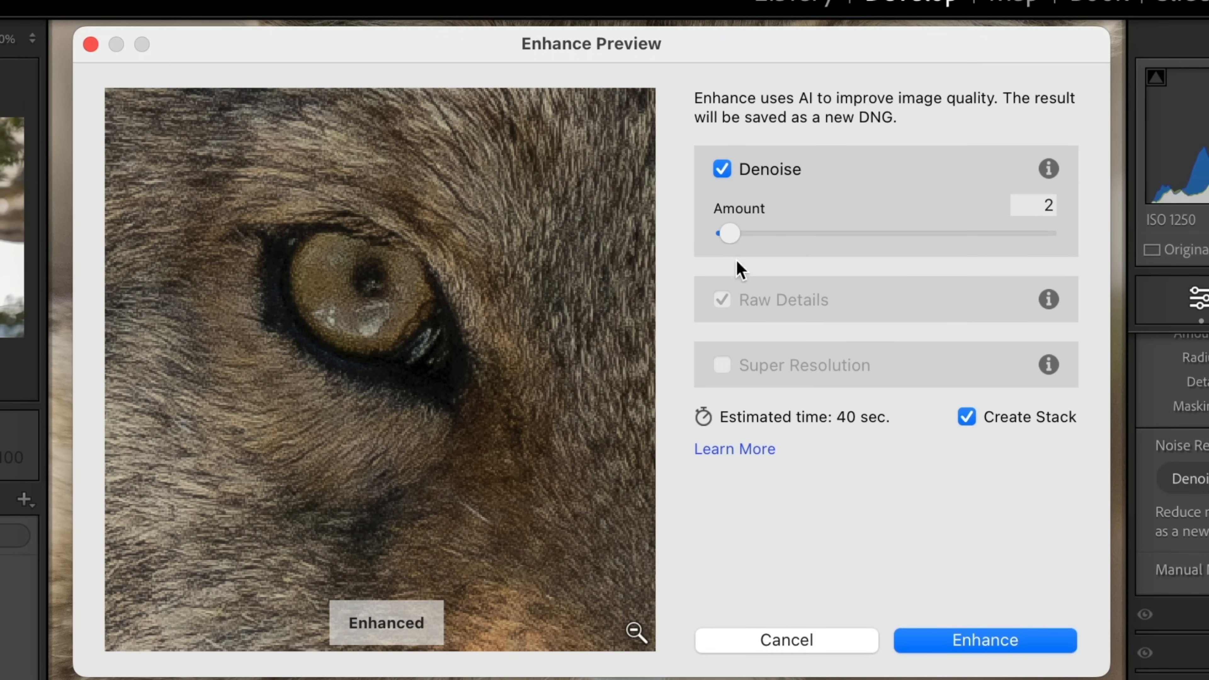
pyautogui.moveTo(729, 235)
pyautogui.mouseDown()
pyautogui.moveTo(704, 240)
pyautogui.moveTo(721, 243)
pyautogui.mouseUp()
pyautogui.moveTo(727, 232); pyautogui.dragTo(846, 236)
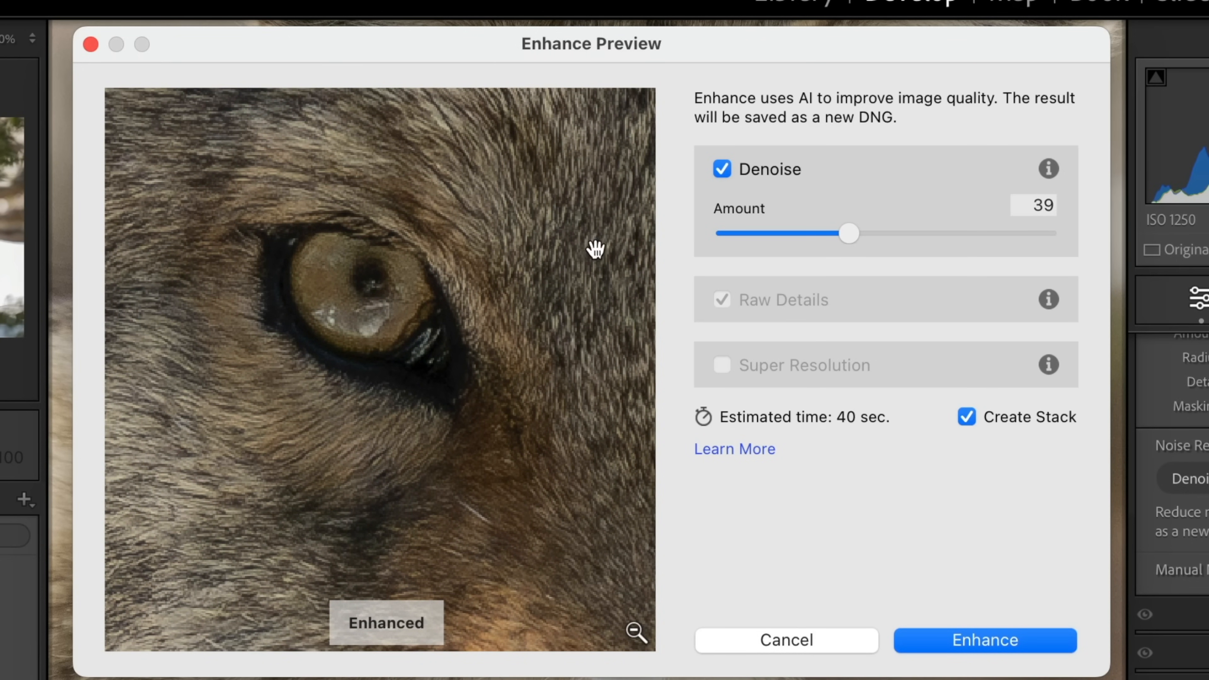
# Step: Compare the enhanced and unenhanced previews on the coyote's ear, forehead fur, background blur and eye
pyautogui.click(283, 182)
pyautogui.moveTo(283, 182); pyautogui.dragTo(605, 475)
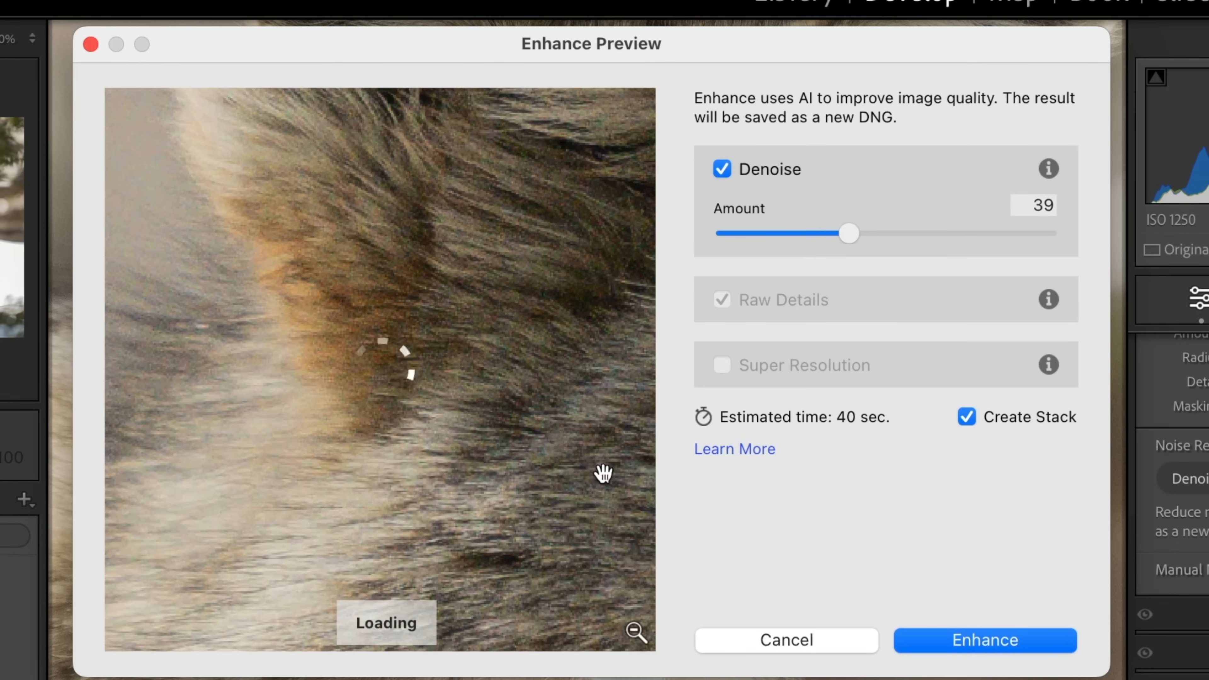
pyautogui.click(383, 357)
pyautogui.moveTo(384, 358); pyautogui.dragTo(424, 354)
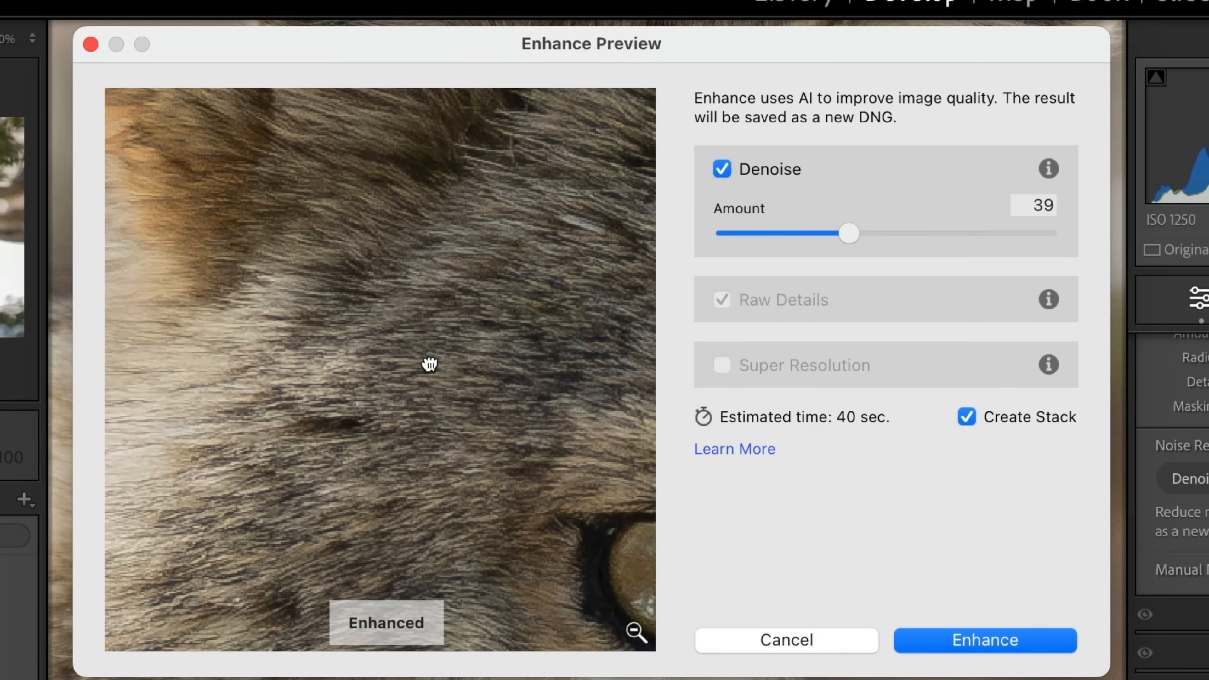
pyautogui.click(429, 365)
pyautogui.click(420, 340)
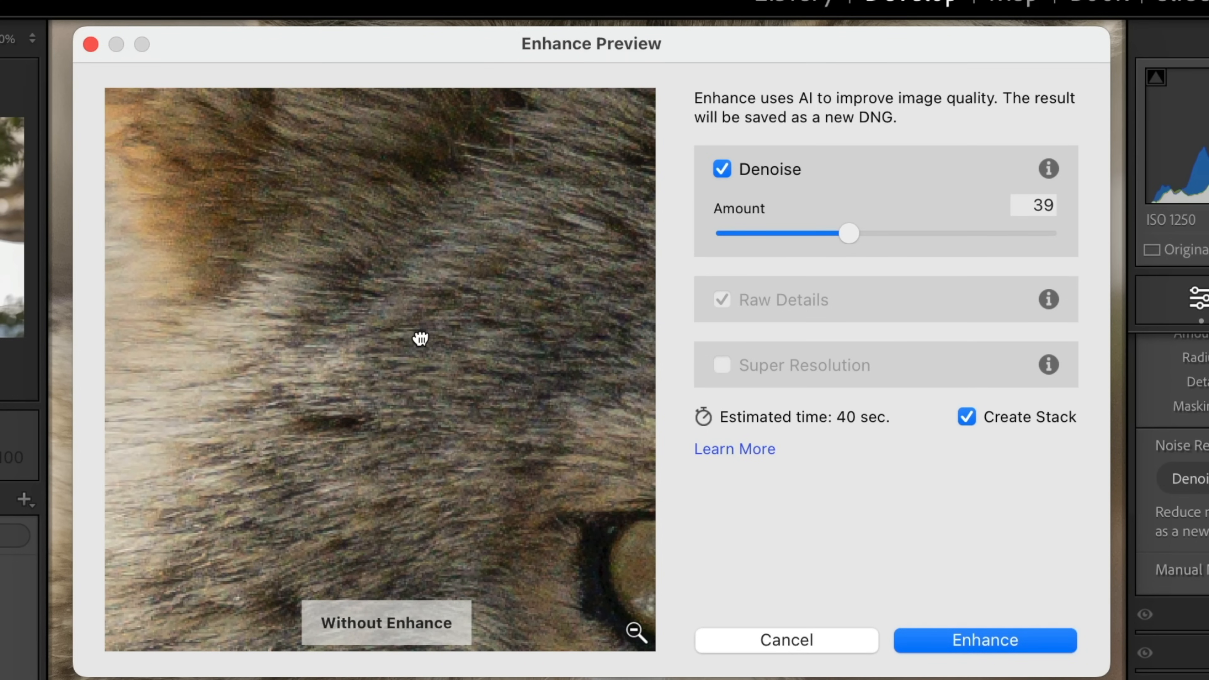
pyautogui.moveTo(420, 339); pyautogui.dragTo(694, 524)
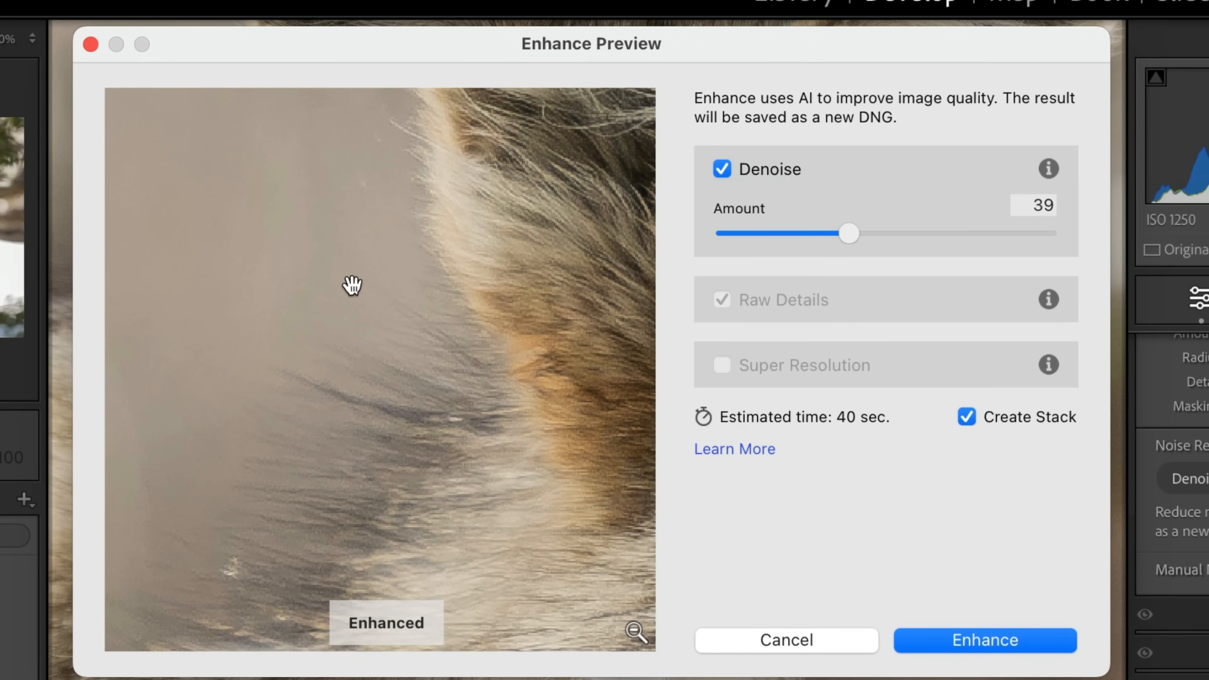
pyautogui.moveTo(610, 467); pyautogui.dragTo(299, 286)
pyautogui.moveTo(486, 276); pyautogui.dragTo(401, 241)
# Step: Try the Denoise Amount at 45 and 100, lower it to about 54, and run Enhance on the coyote photo
pyautogui.moveTo(853, 230); pyautogui.dragTo(872, 229)
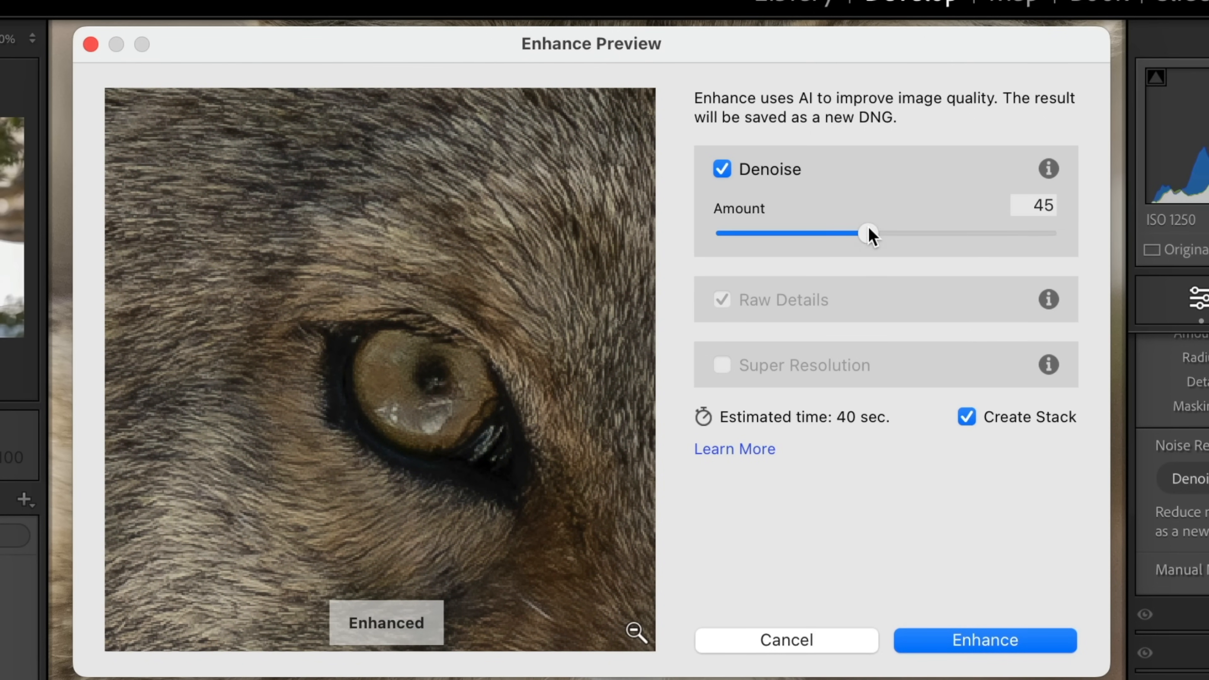
pyautogui.moveTo(868, 230); pyautogui.dragTo(1046, 230)
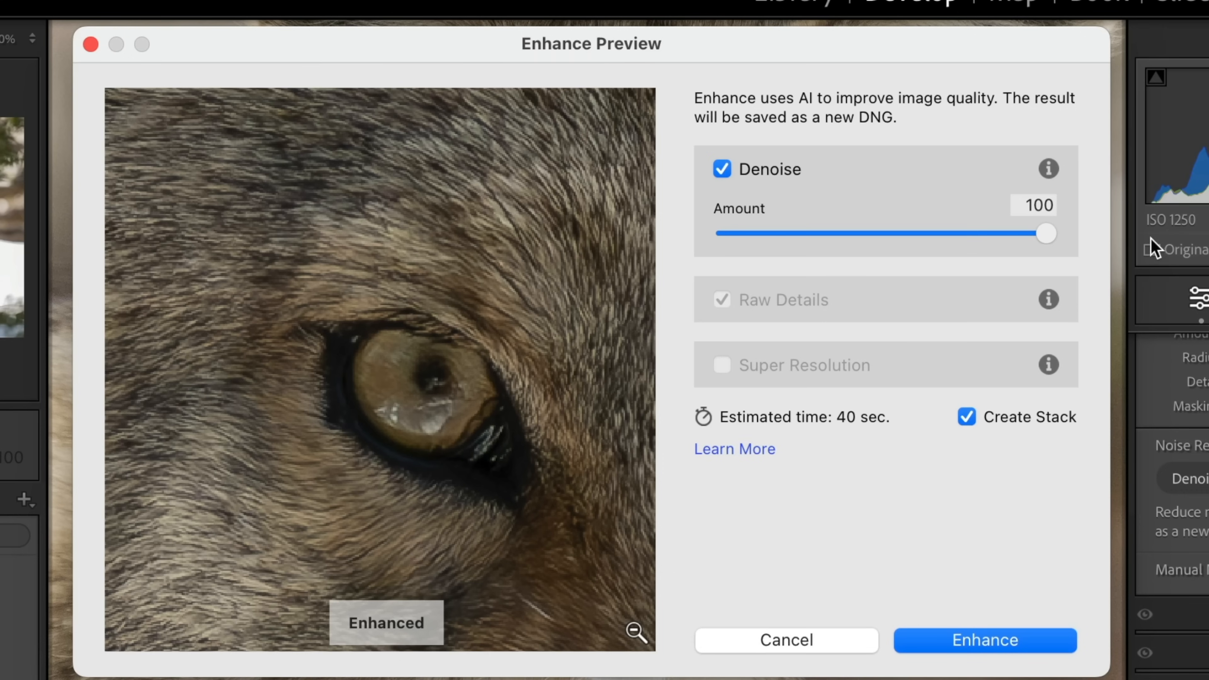
pyautogui.moveTo(1038, 234); pyautogui.dragTo(889, 233)
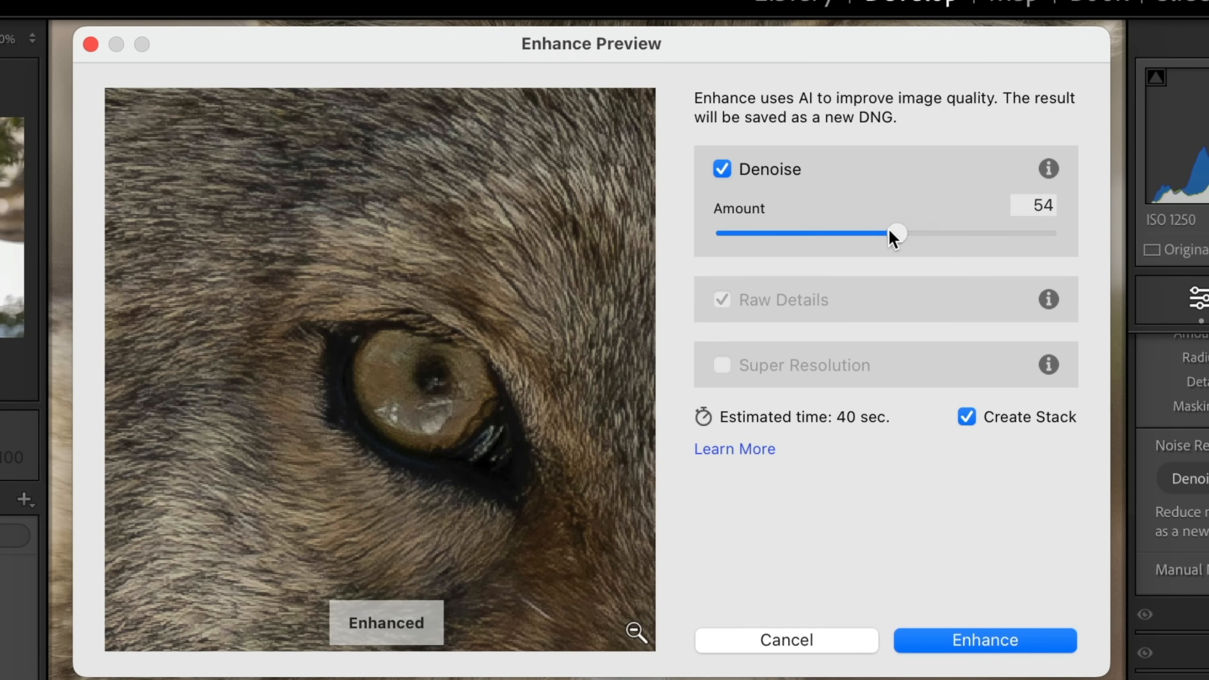
pyautogui.moveTo(889, 231); pyautogui.dragTo(900, 234)
pyautogui.click(986, 641)
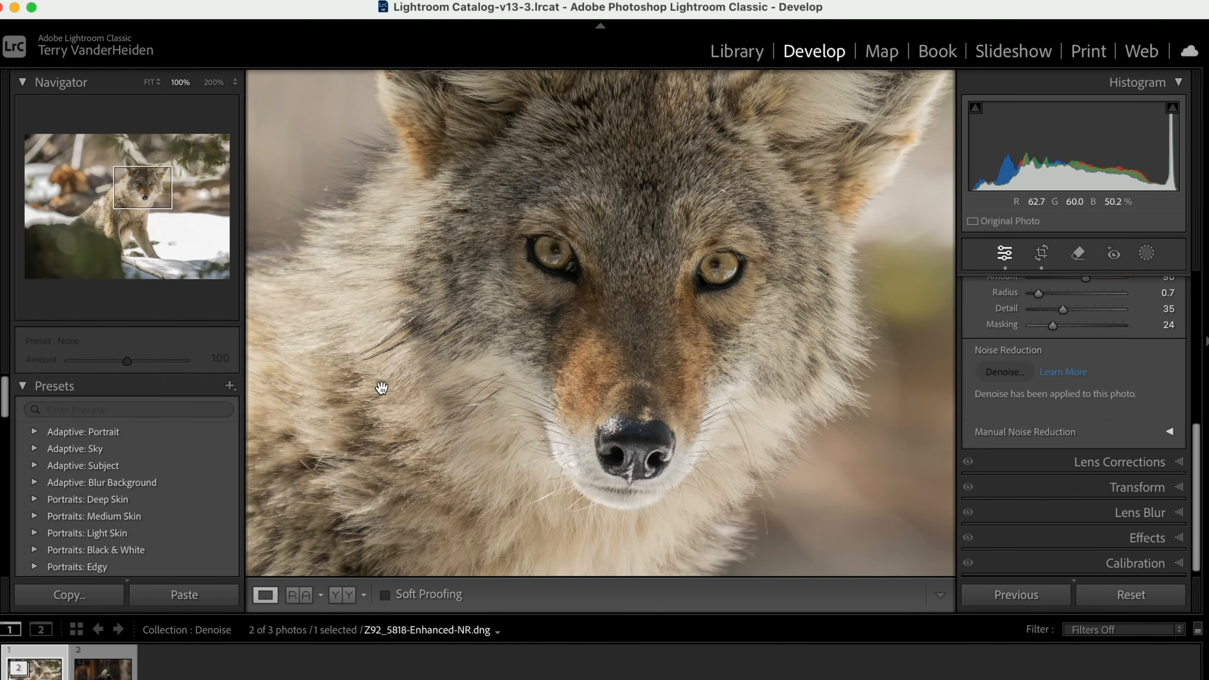
# Step: Show the photos in the Library grid and expand the coyote stack to check the enhanced DNG and the original NEF
pyautogui.press('g')
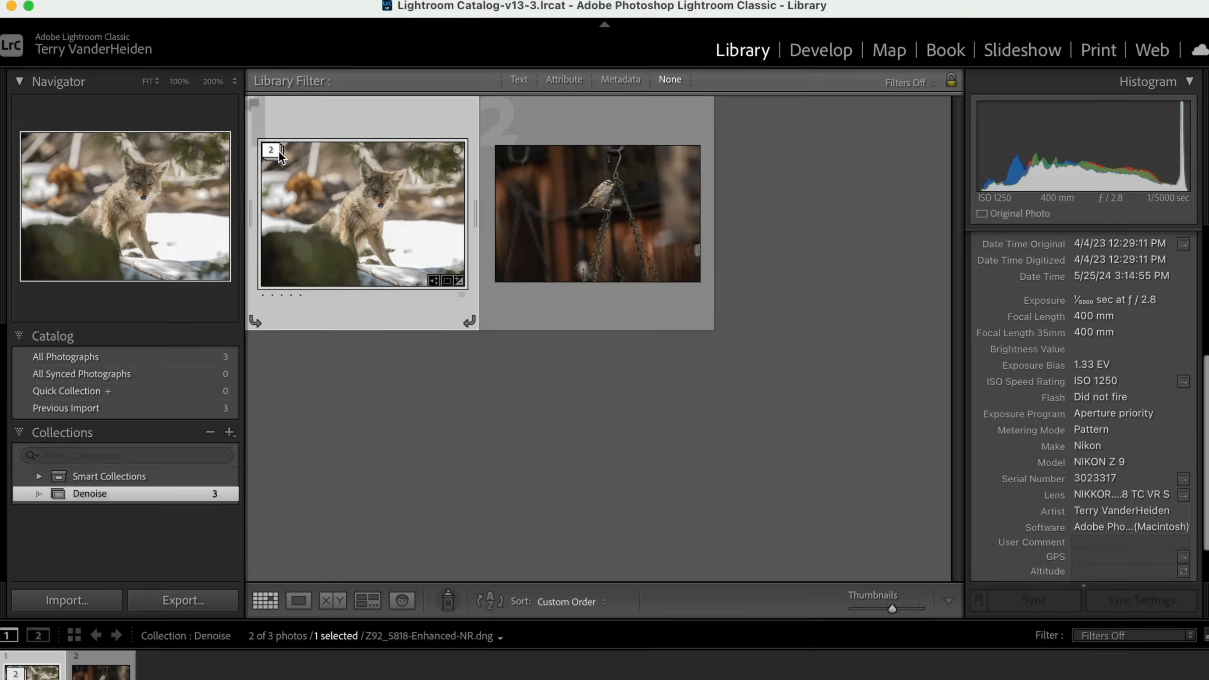
pyautogui.moveTo(311, 170)
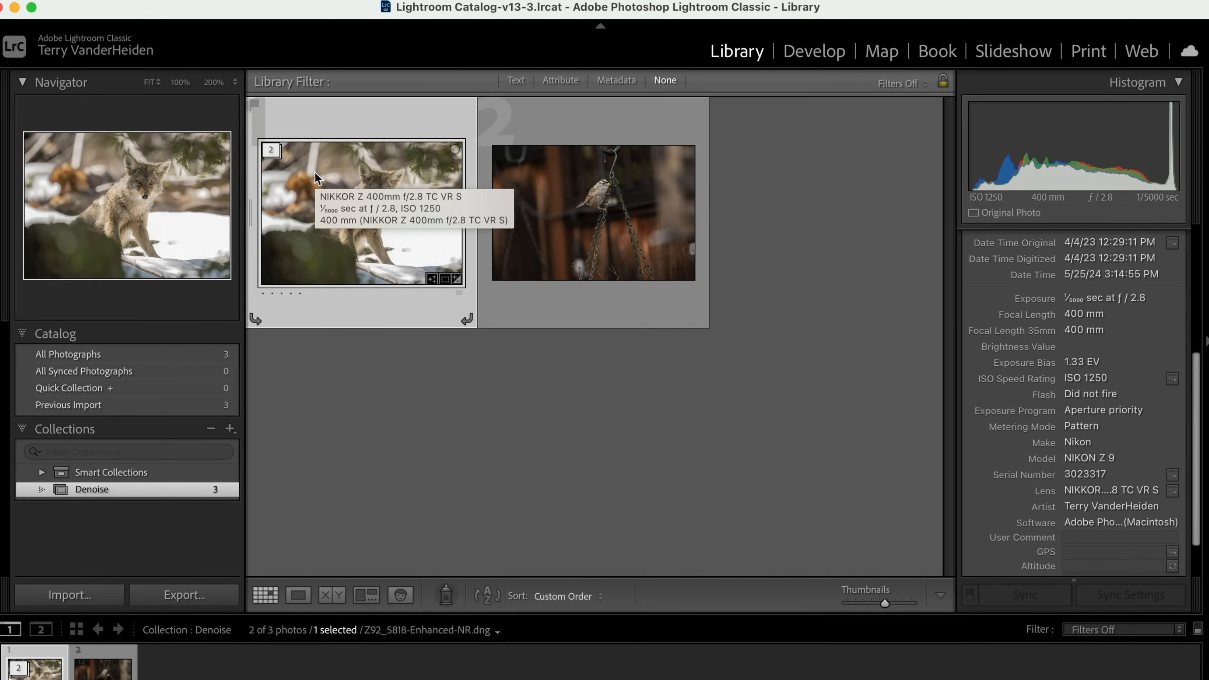
pyautogui.click(277, 151)
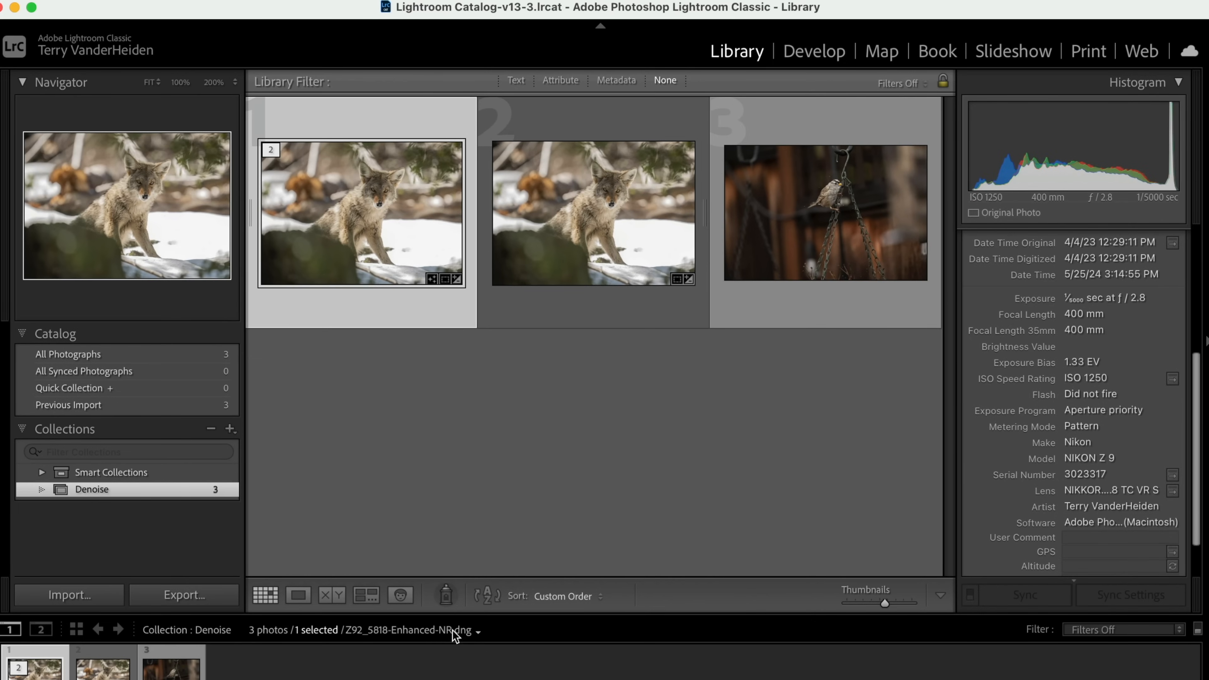
pyautogui.click(553, 241)
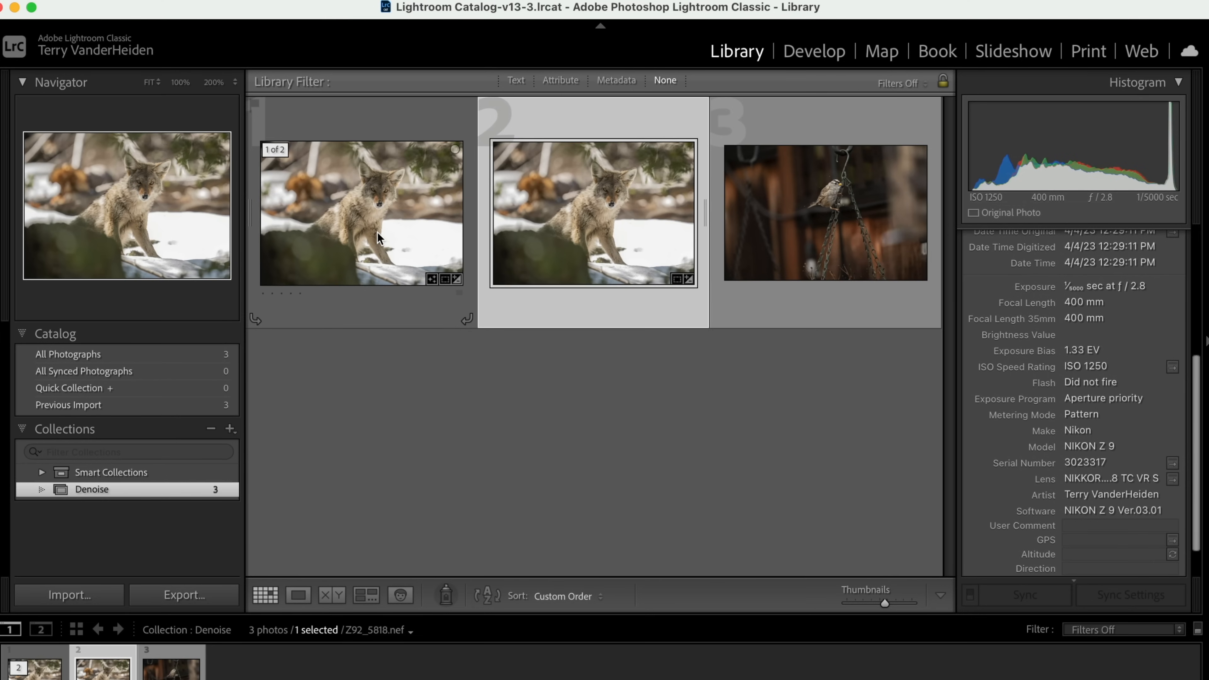
# Step: Assign the Red color label to the enhanced coyote DNG
pyautogui.click(377, 230)
pyautogui.rightClick(375, 225)
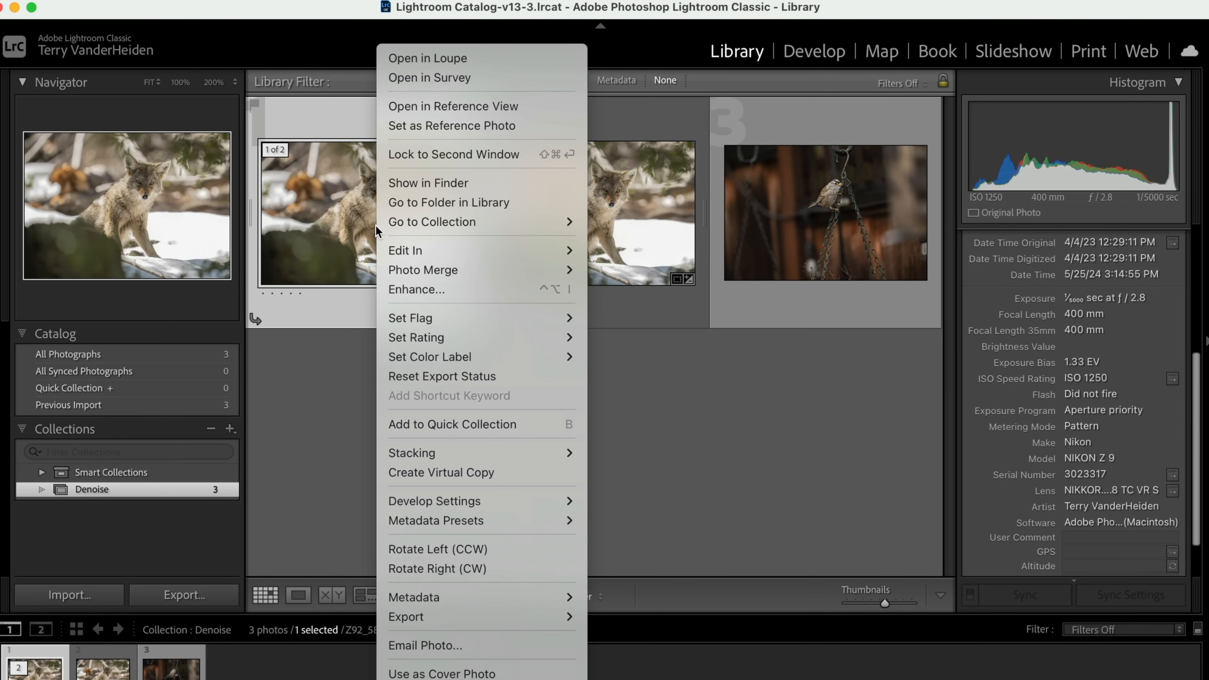
pyautogui.moveTo(445, 358)
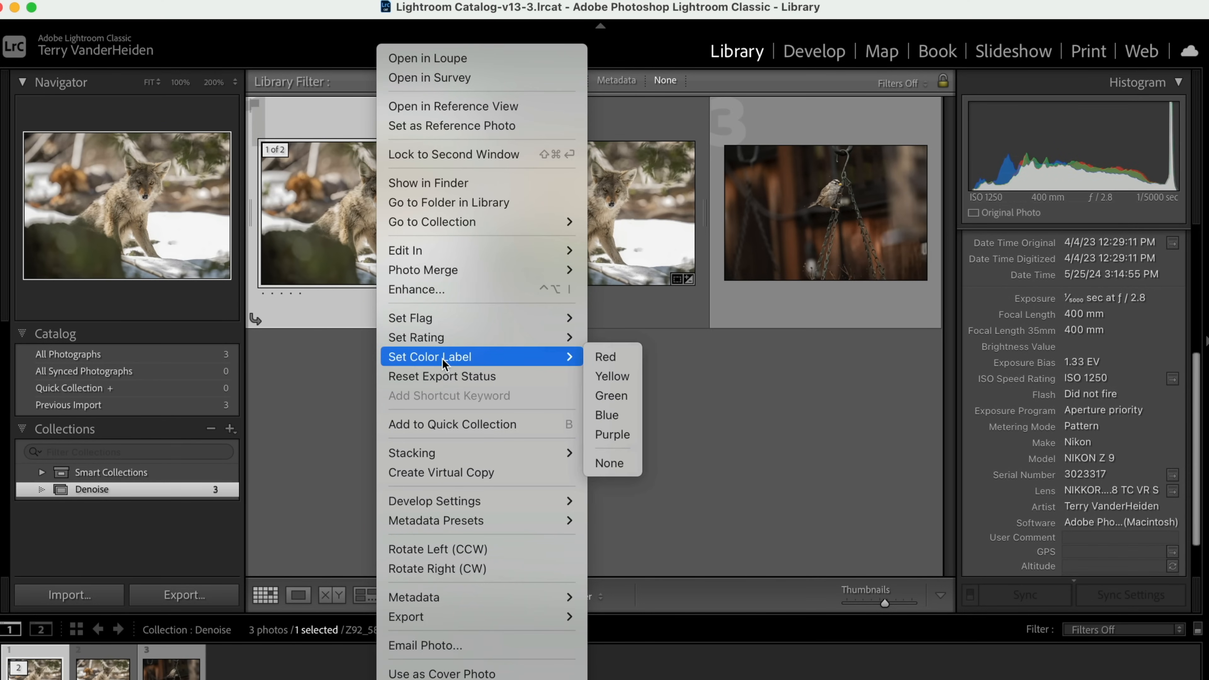
pyautogui.click(602, 358)
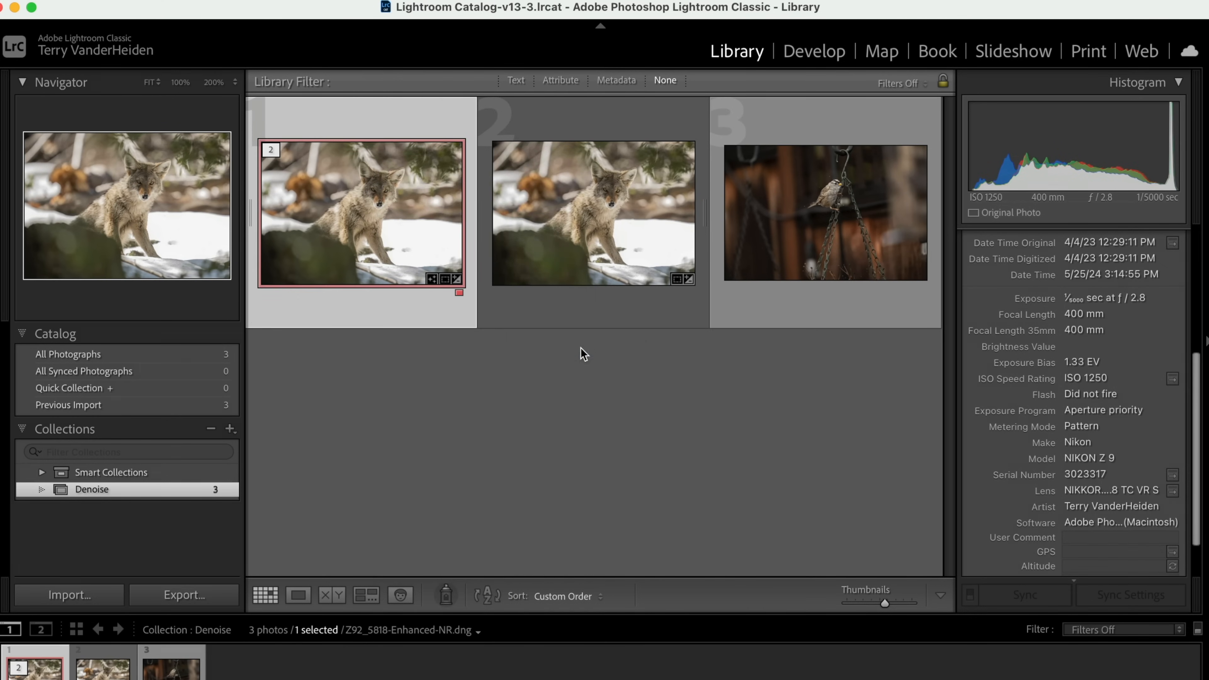
# Step: Assign the Yellow color label to the original coyote NEF
pyautogui.click(553, 310)
pyautogui.rightClick(562, 258)
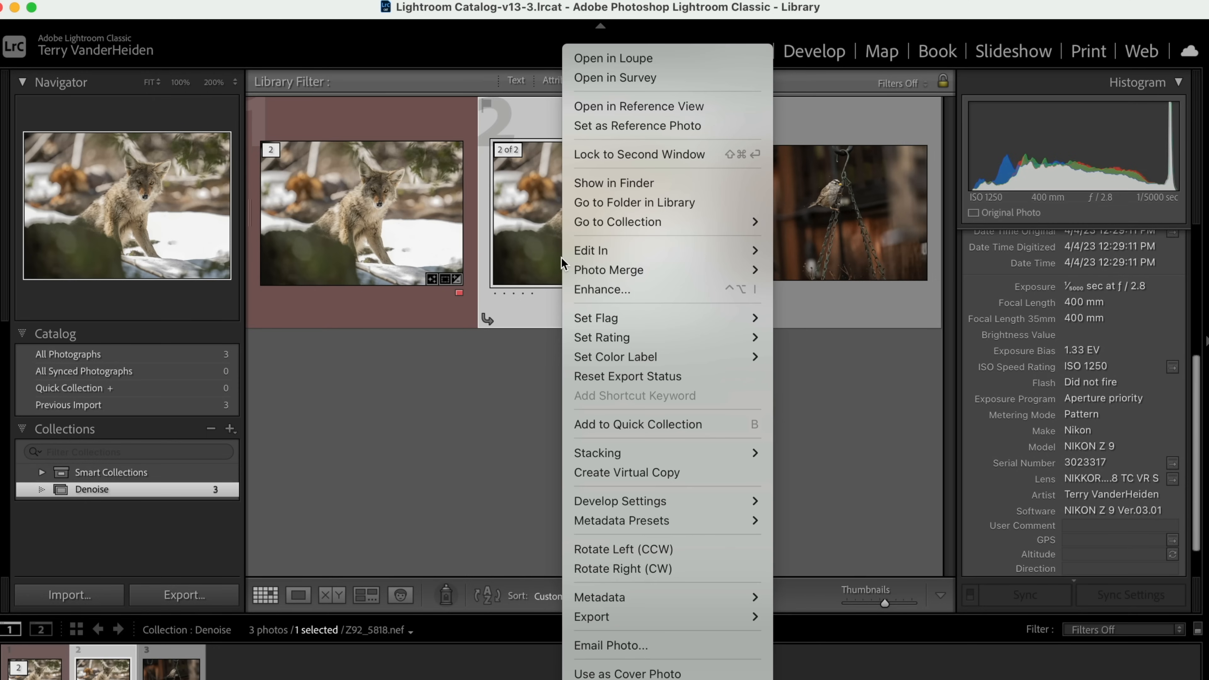
pyautogui.moveTo(612, 356)
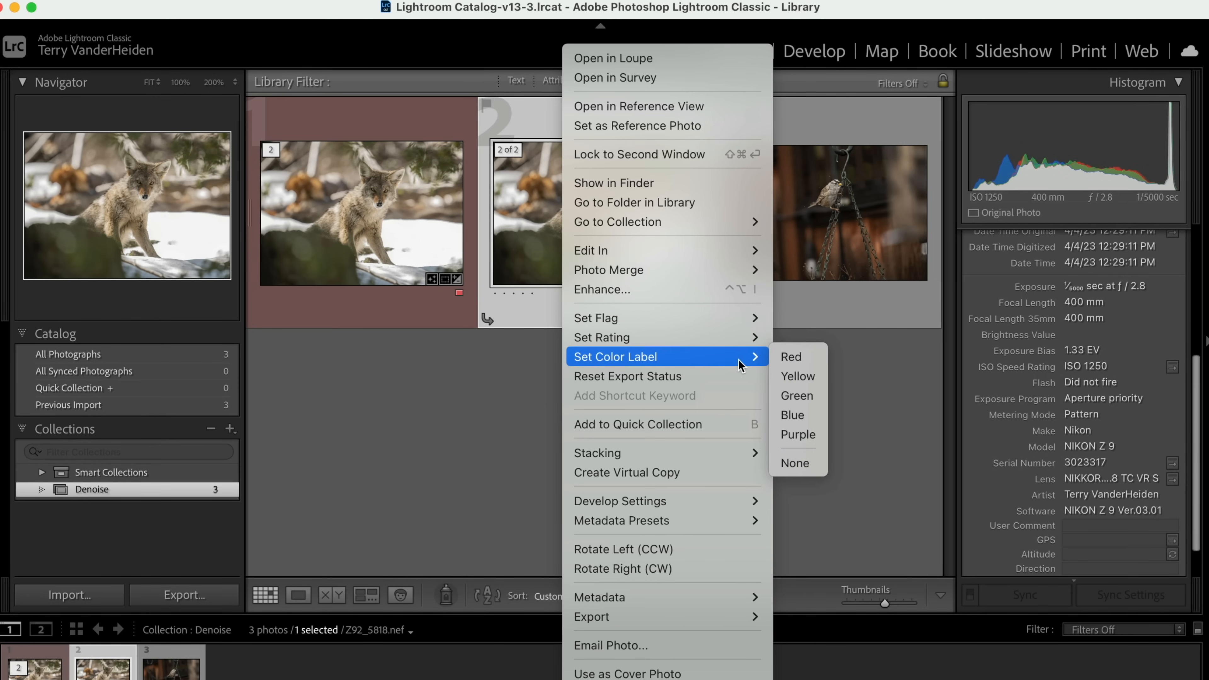
pyautogui.click(794, 376)
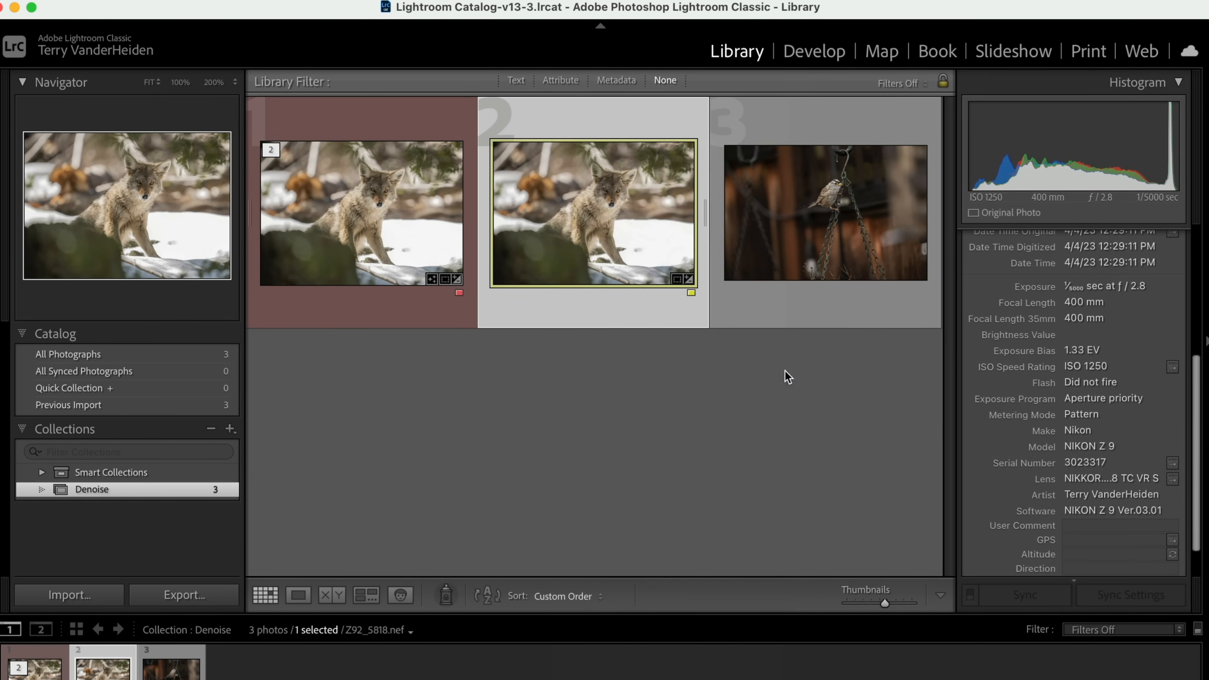
pyautogui.click(564, 400)
# Step: Compare the red- and yellow-labeled coyote photos side by side at 200% on the eye, the ear and the blurred background
pyautogui.click(419, 241)
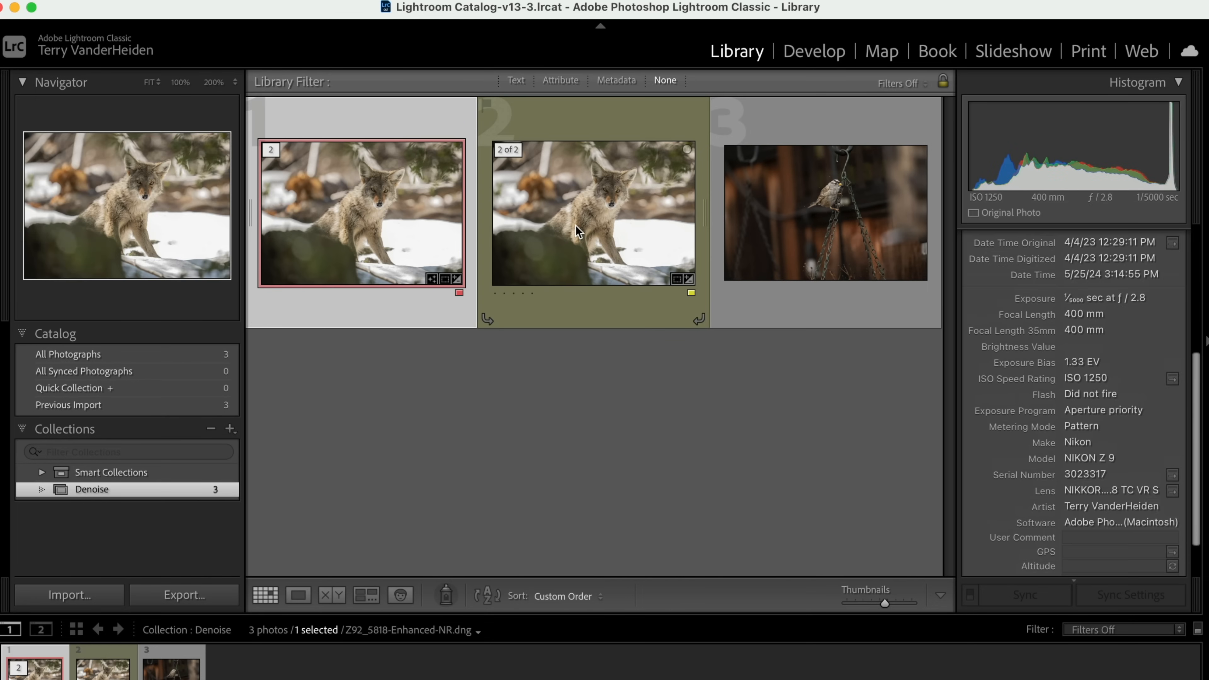
pyautogui.keyDown('super'); pyautogui.click(575, 227); pyautogui.keyUp('super')
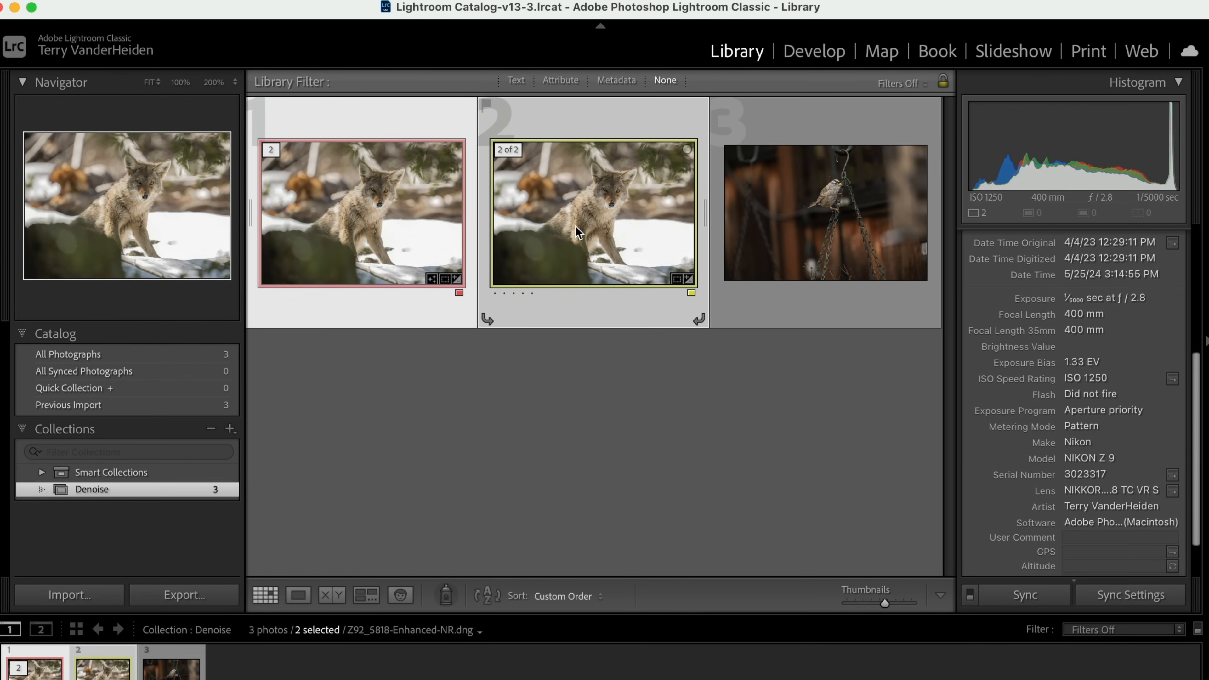
pyautogui.press('c')
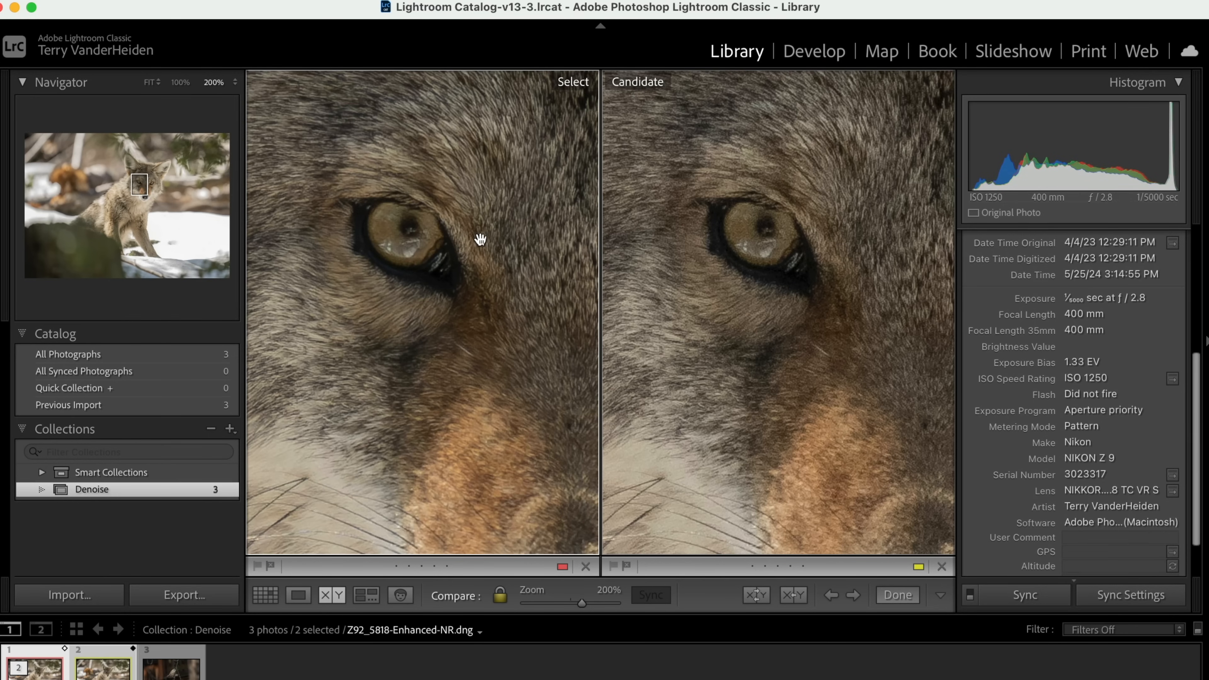
pyautogui.moveTo(407, 206); pyautogui.dragTo(596, 339)
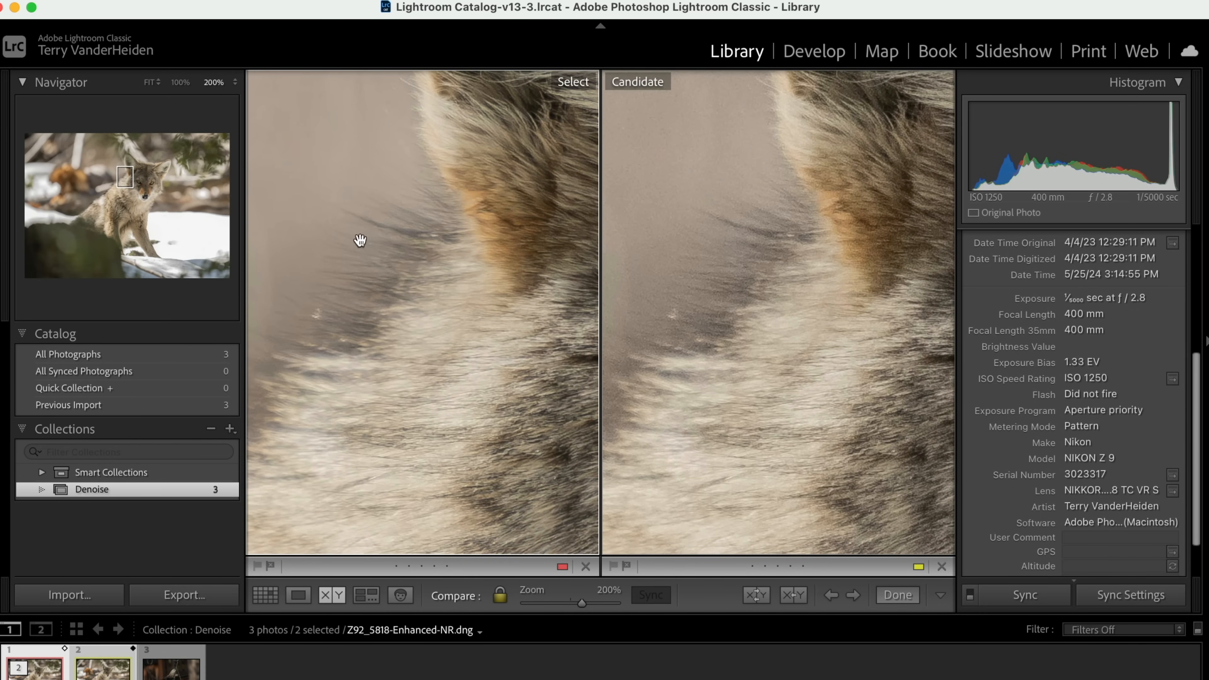
pyautogui.moveTo(516, 332); pyautogui.dragTo(327, 288)
pyautogui.moveTo(420, 306); pyautogui.dragTo(359, 275)
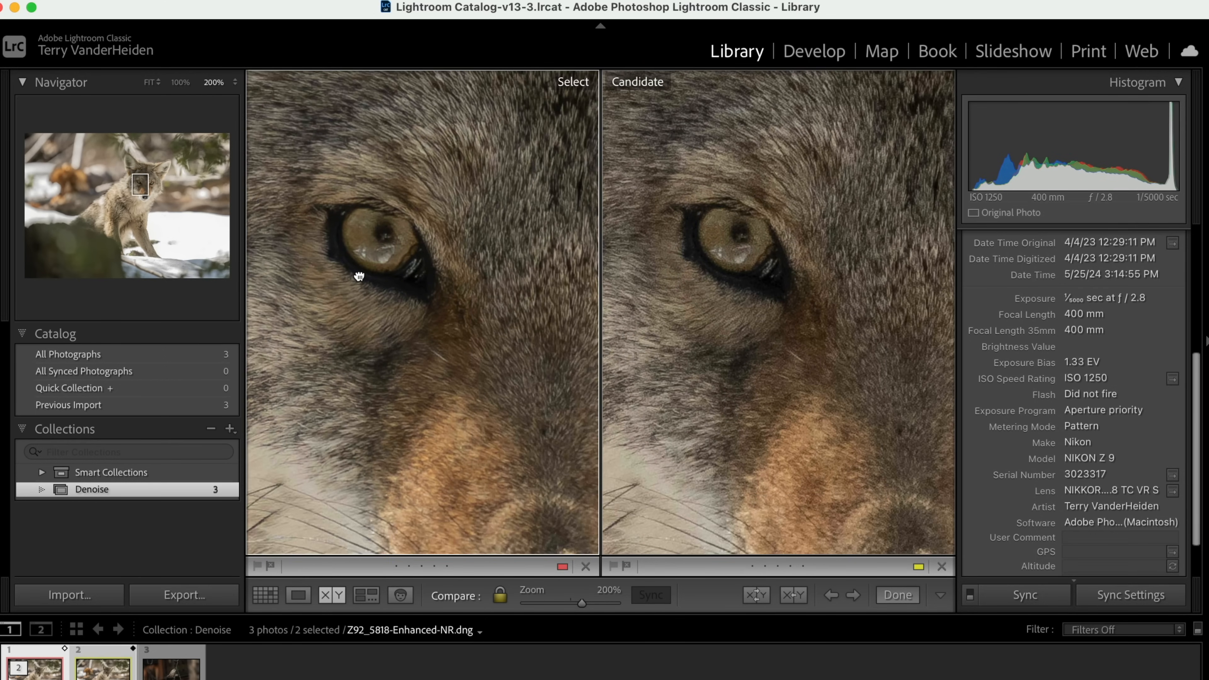
pyautogui.click(359, 276)
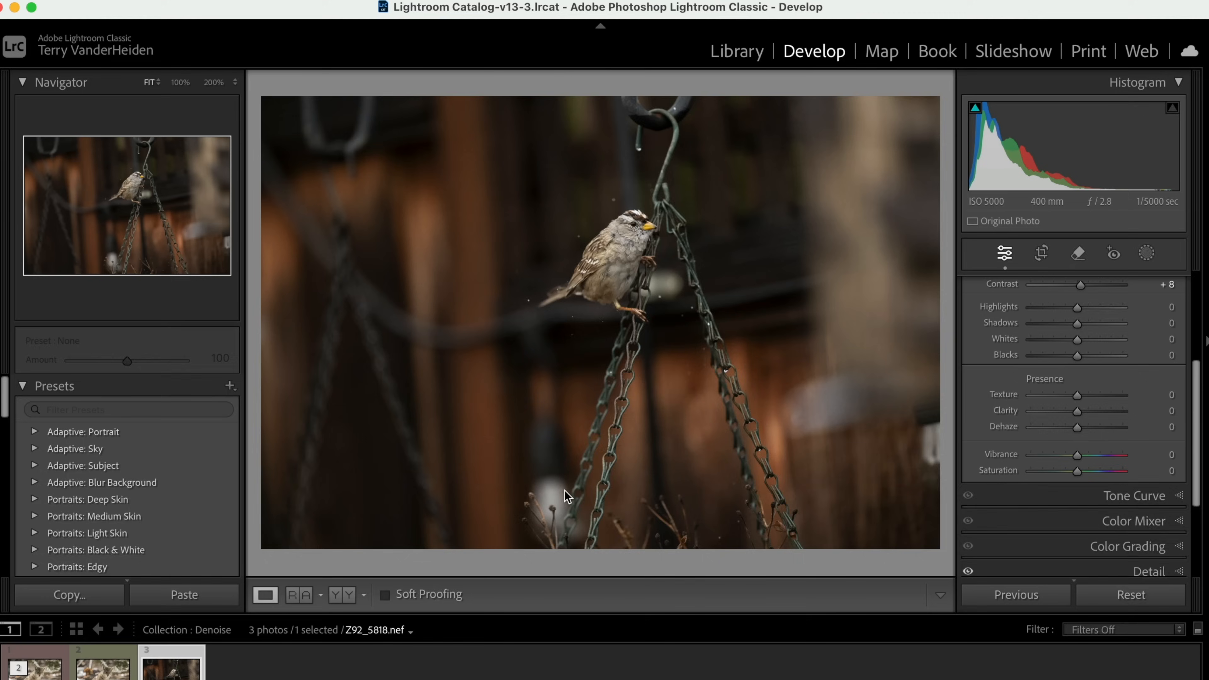
# Step: Return to the Library grid, select the bird photo, and open it in Develop
pyautogui.press('g')
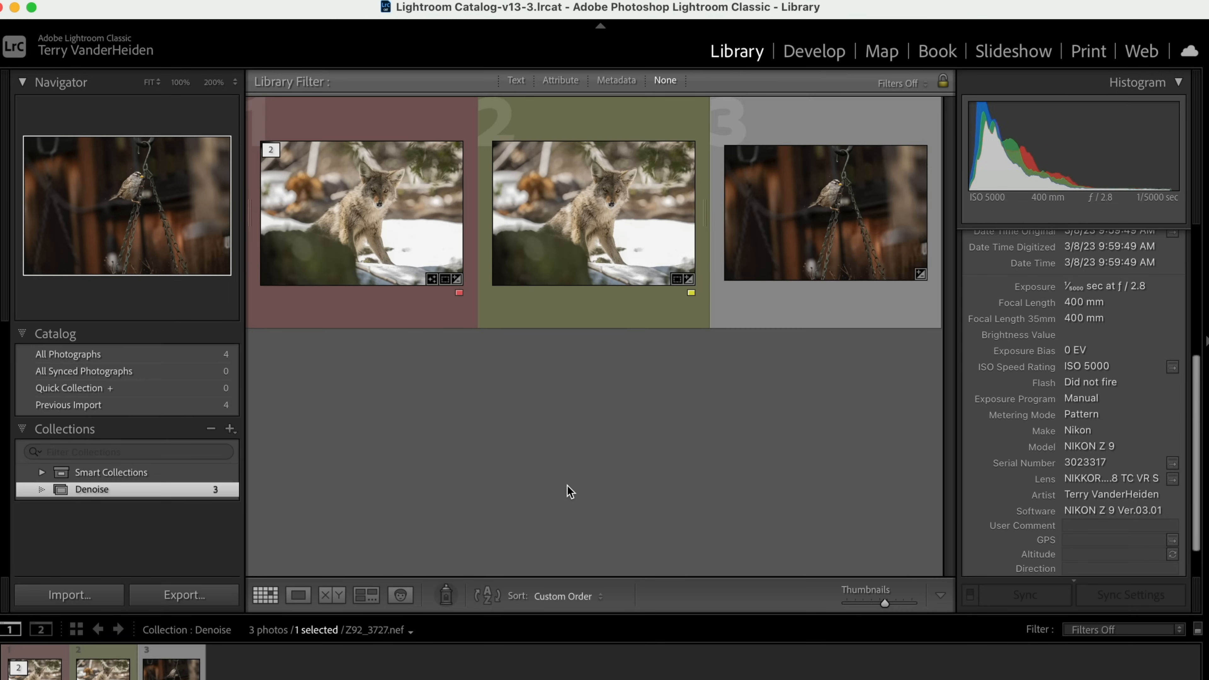
pyautogui.click(567, 494)
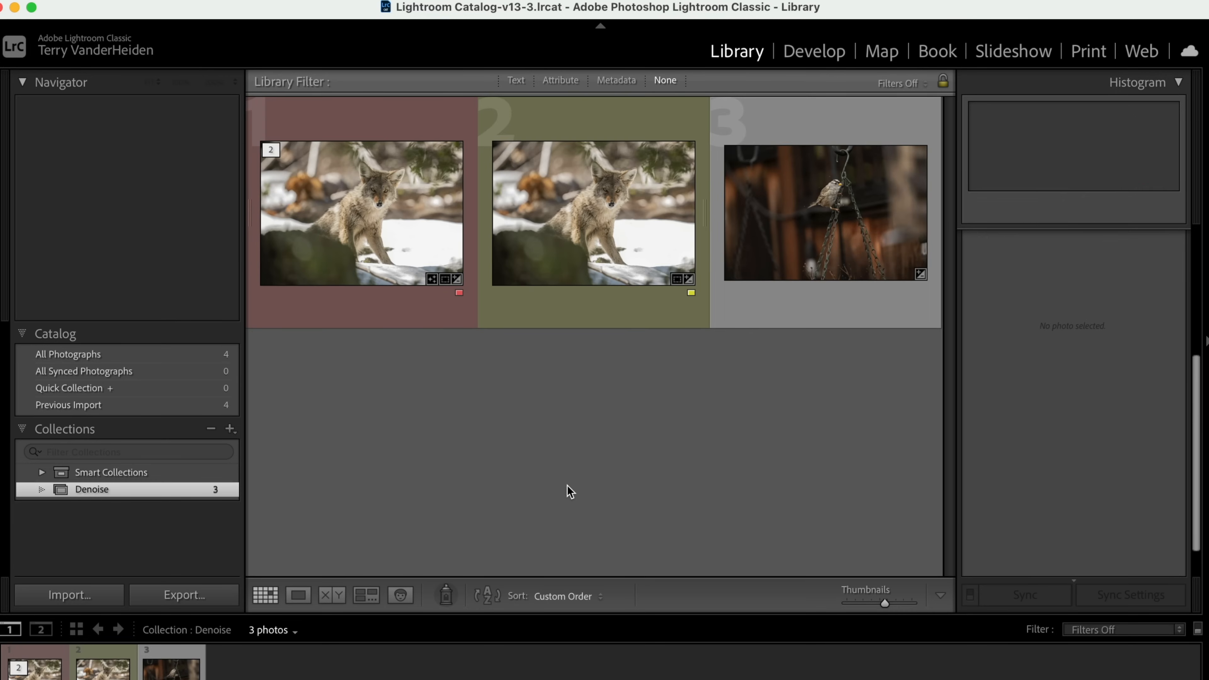
pyautogui.click(819, 202)
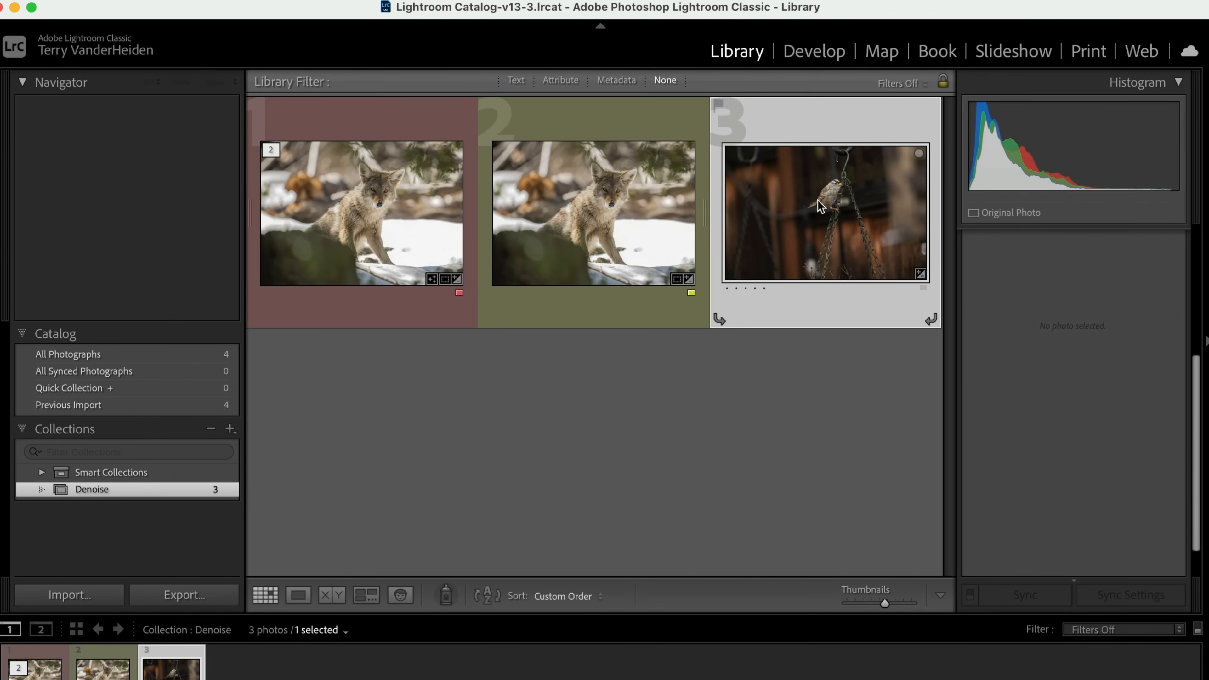
pyautogui.click(815, 56)
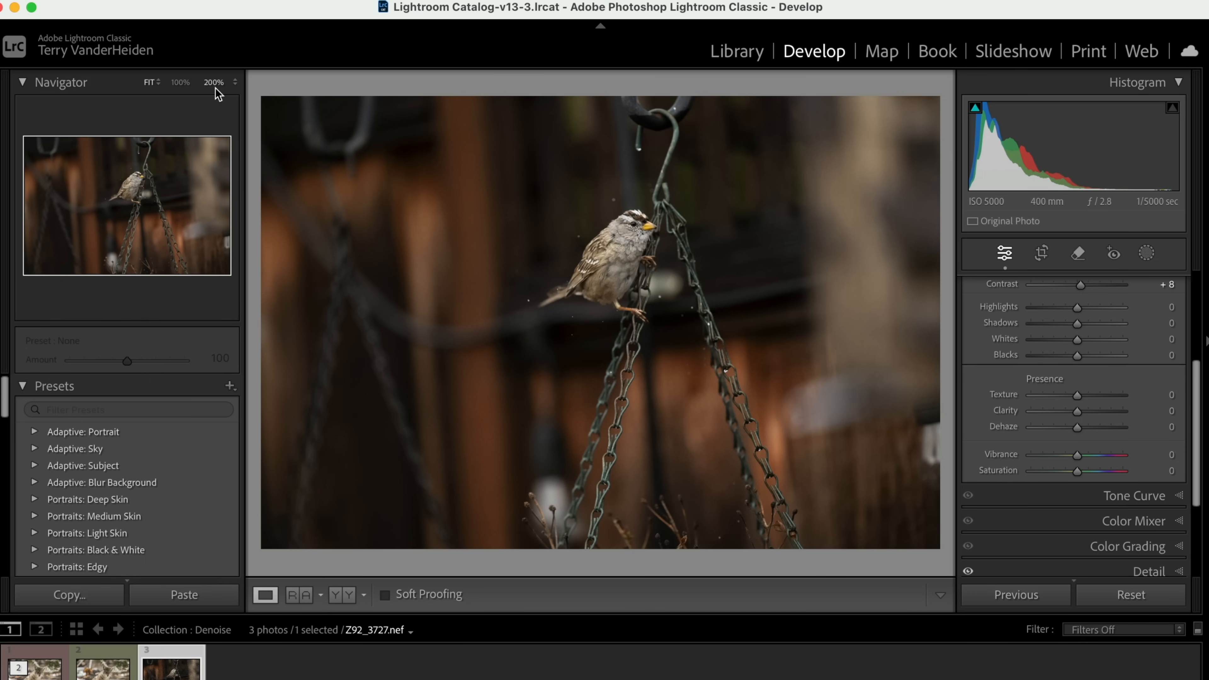
# Step: Examine the noise in the bird photo at 200% in the dark background and on the head and feathers
pyautogui.click(215, 88)
pyautogui.moveTo(862, 392); pyautogui.dragTo(513, 322)
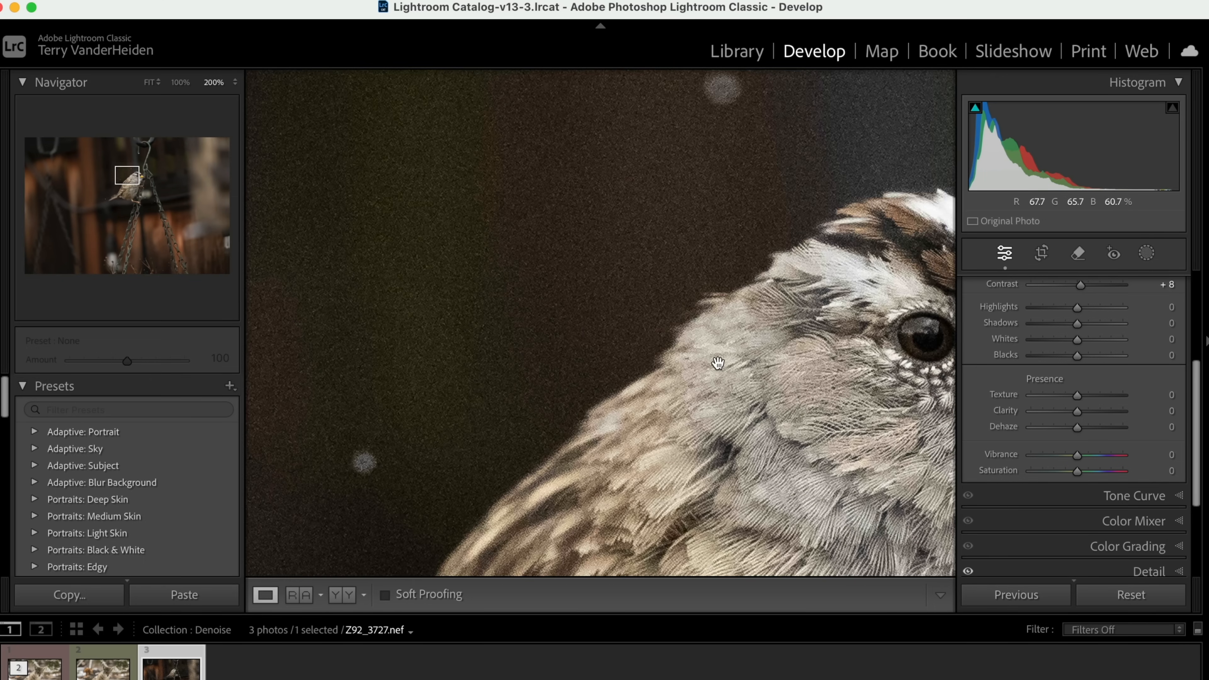
pyautogui.moveTo(718, 365); pyautogui.dragTo(633, 387)
pyautogui.moveTo(429, 410); pyautogui.dragTo(623, 294)
pyautogui.moveTo(737, 270); pyautogui.dragTo(398, 243)
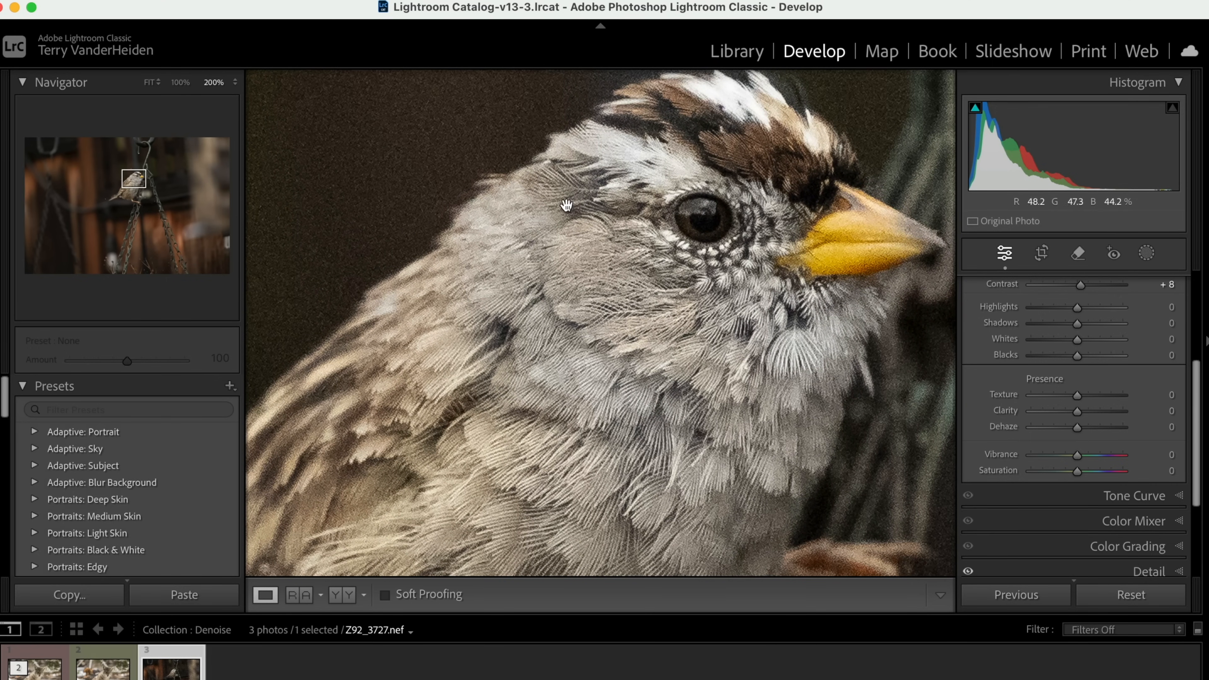
pyautogui.moveTo(644, 177); pyautogui.dragTo(633, 209)
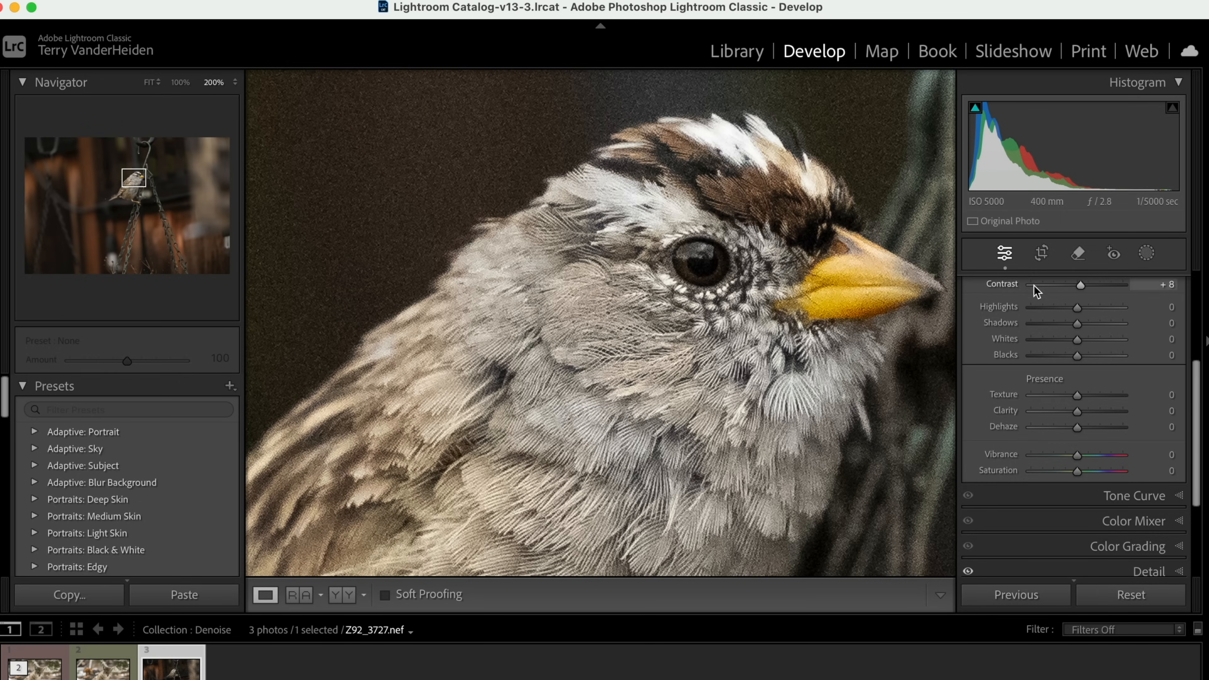
# Step: Crop the whole bird photo to a portrait frame around the bird and chains, trimming both sides and the lower edge
pyautogui.click(150, 82)
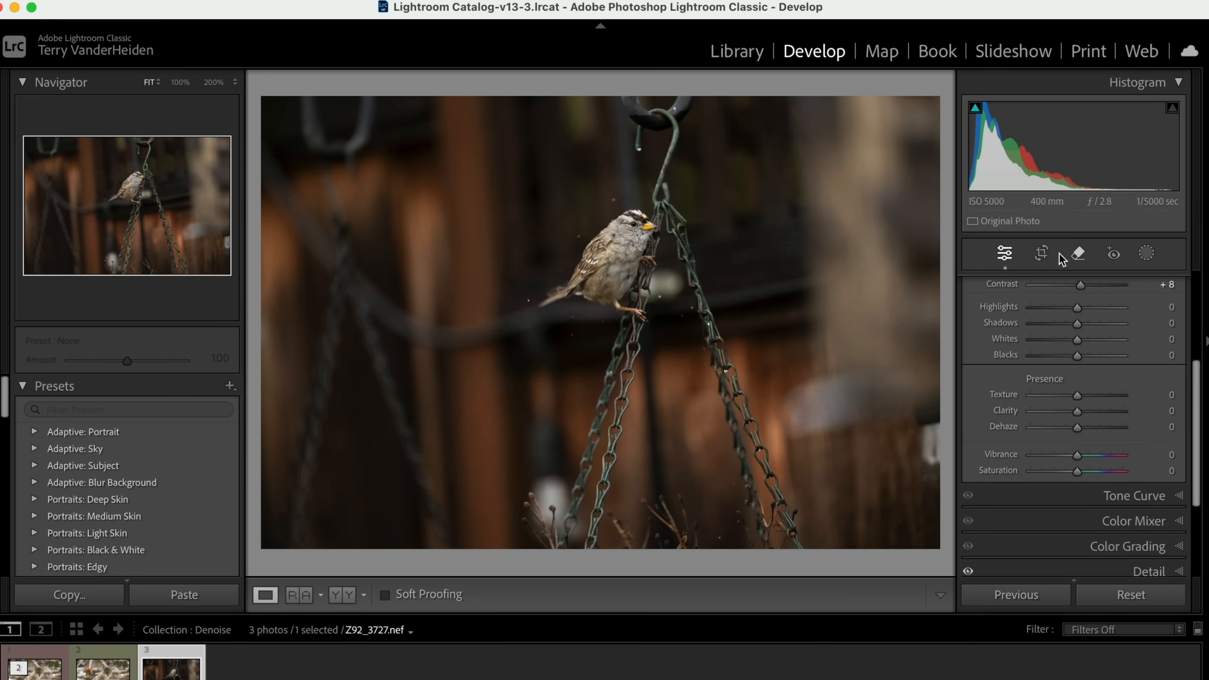
pyautogui.click(1044, 254)
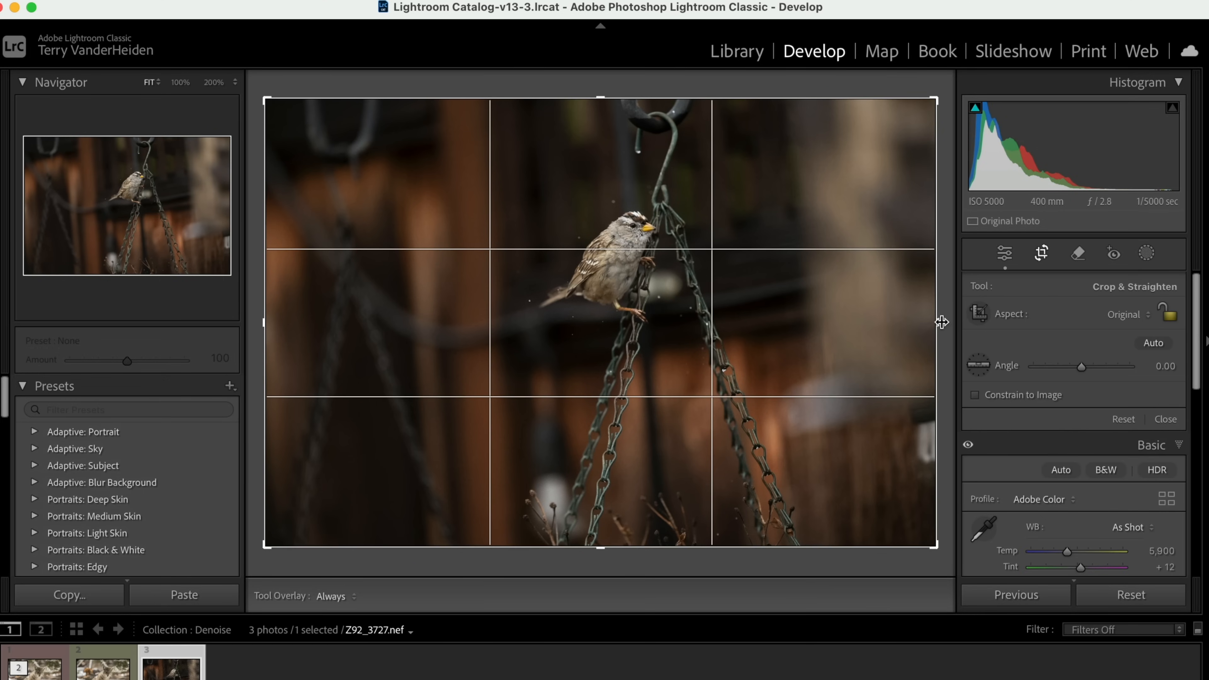
pyautogui.moveTo(937, 323); pyautogui.dragTo(858, 324)
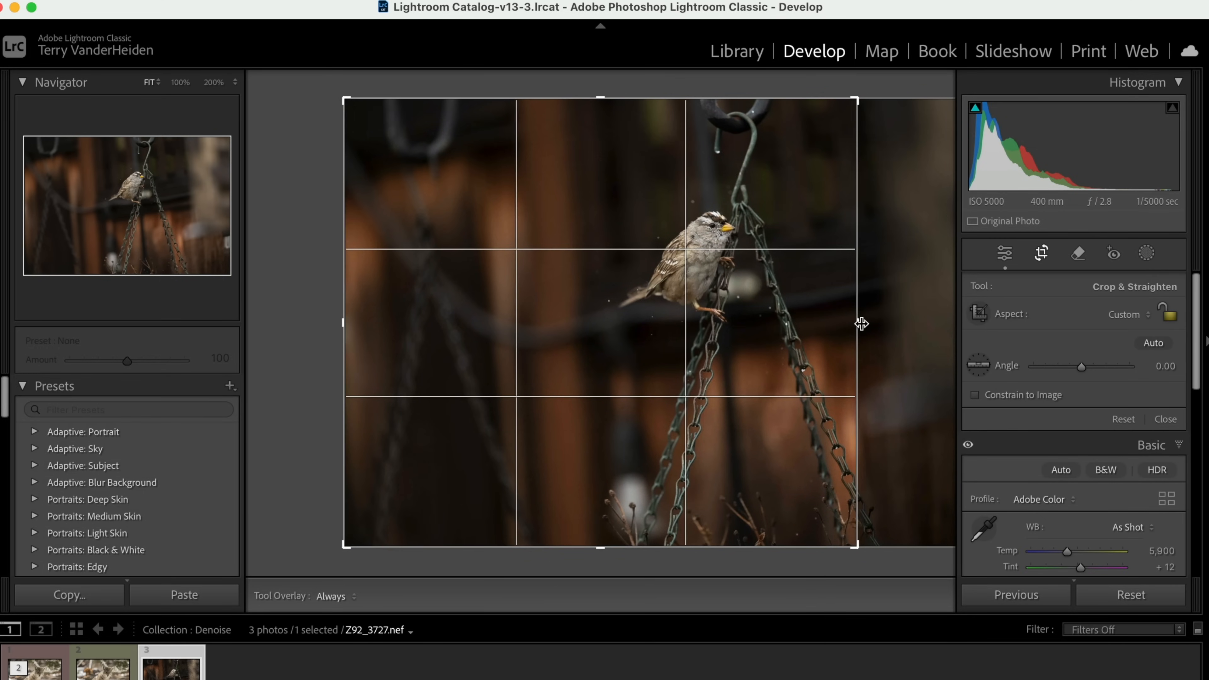
pyautogui.moveTo(351, 322); pyautogui.dragTo(465, 329)
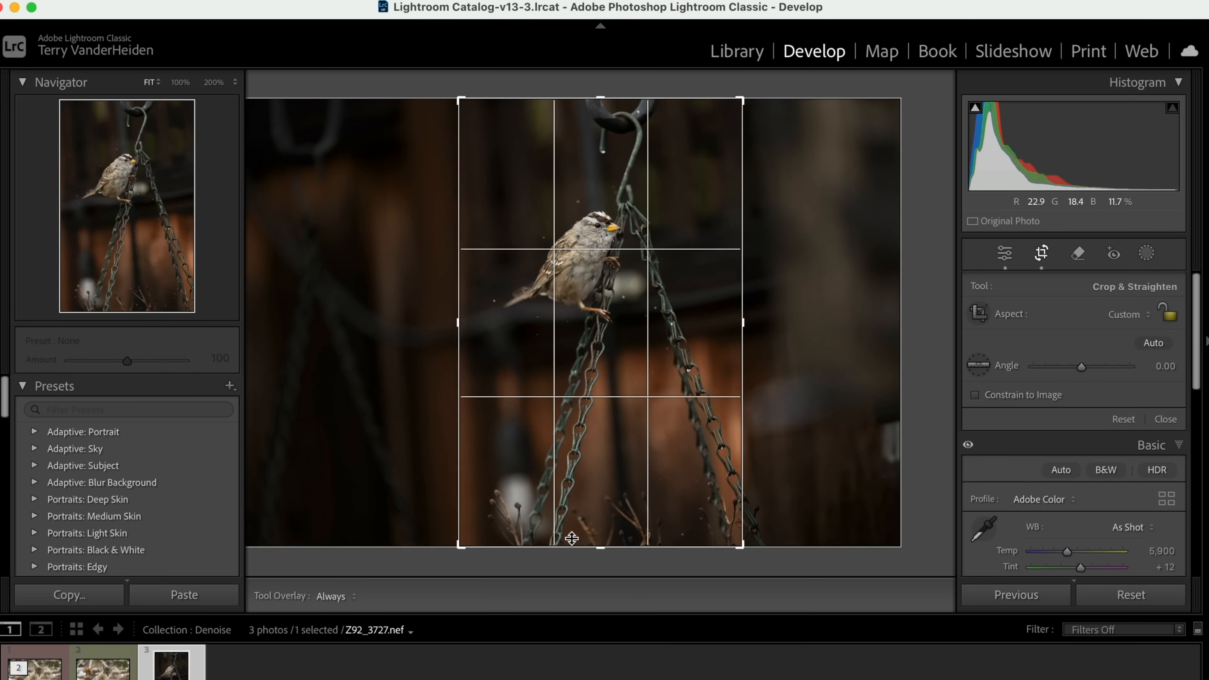
pyautogui.moveTo(597, 545); pyautogui.dragTo(613, 514)
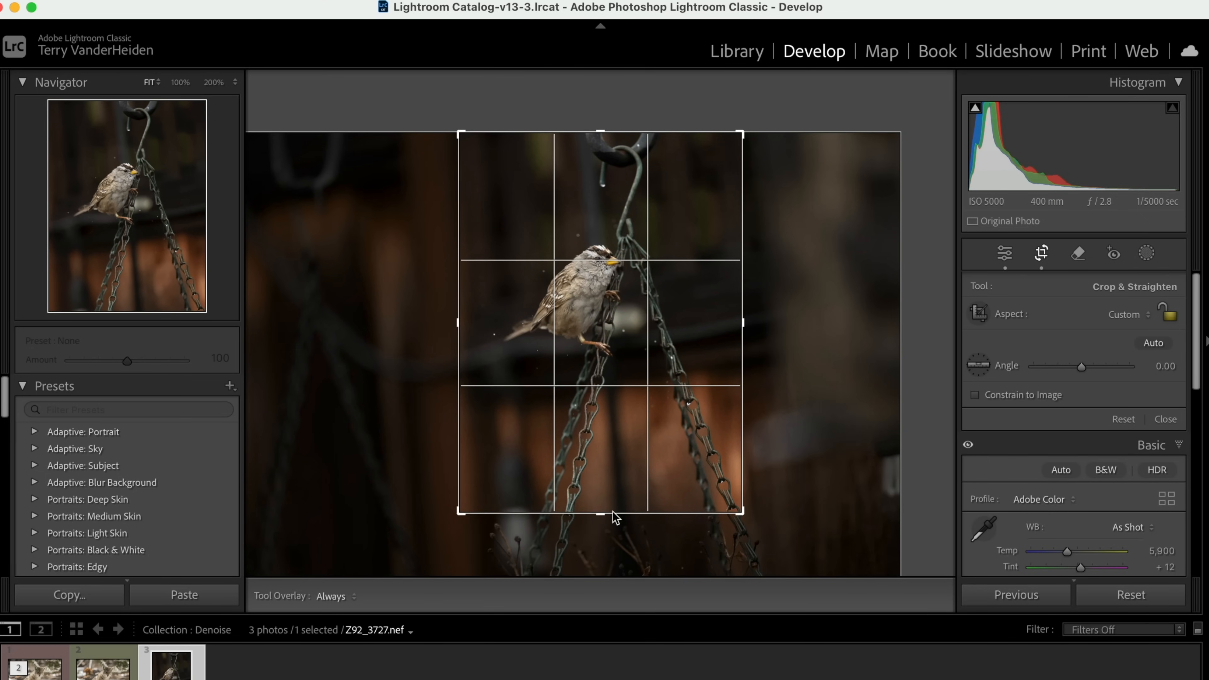
pyautogui.press('Return')
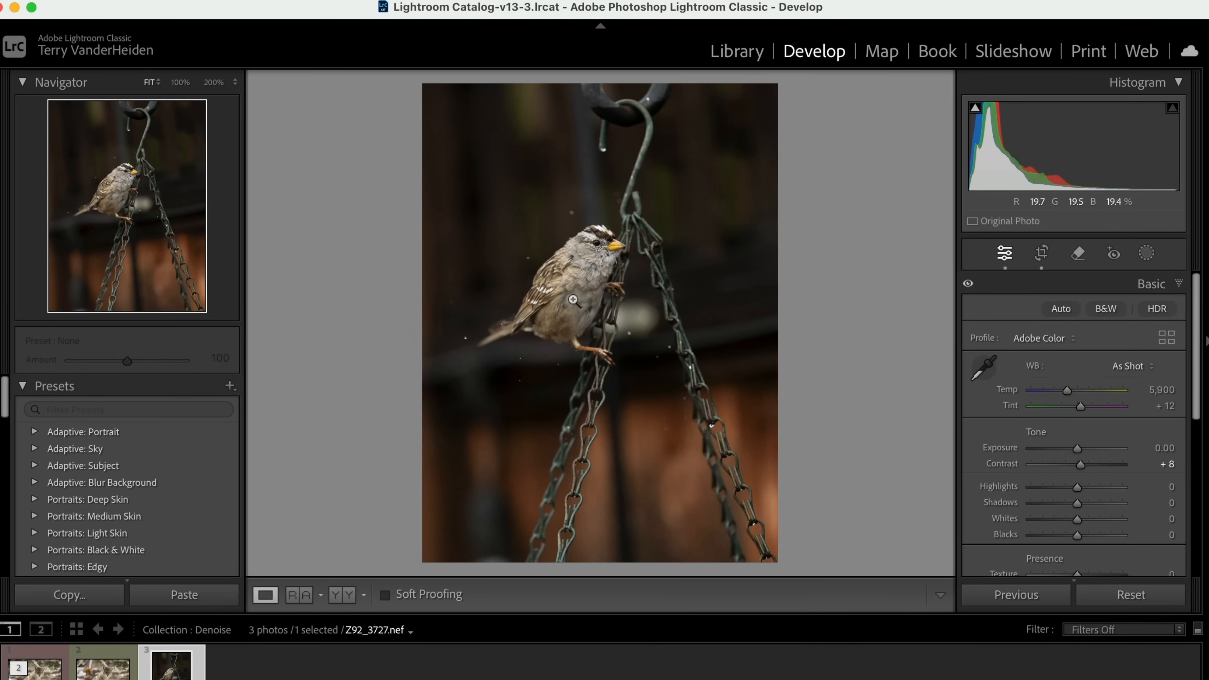
# Step: Check the bird's head up close, then set Exposure to +0.25, Contrast to +15, Highlights to -26 and Shadows to +12
pyautogui.click(575, 211)
pyautogui.moveTo(699, 408); pyautogui.dragTo(640, 321)
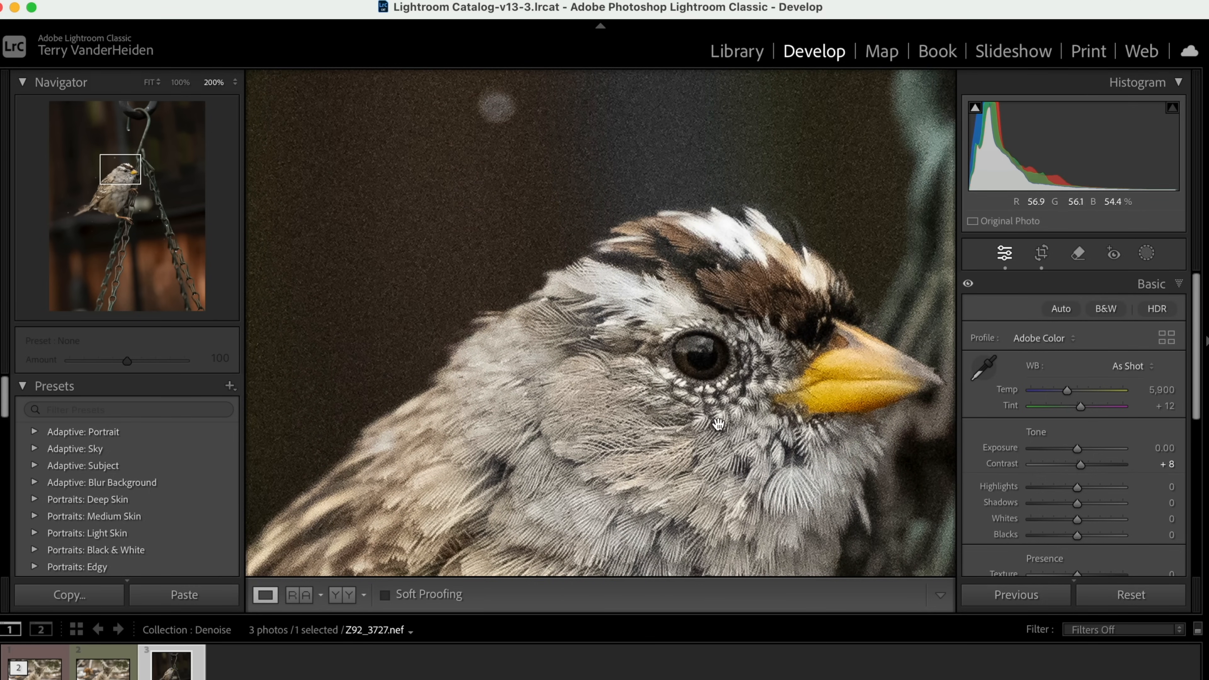
pyautogui.moveTo(718, 423); pyautogui.dragTo(662, 412)
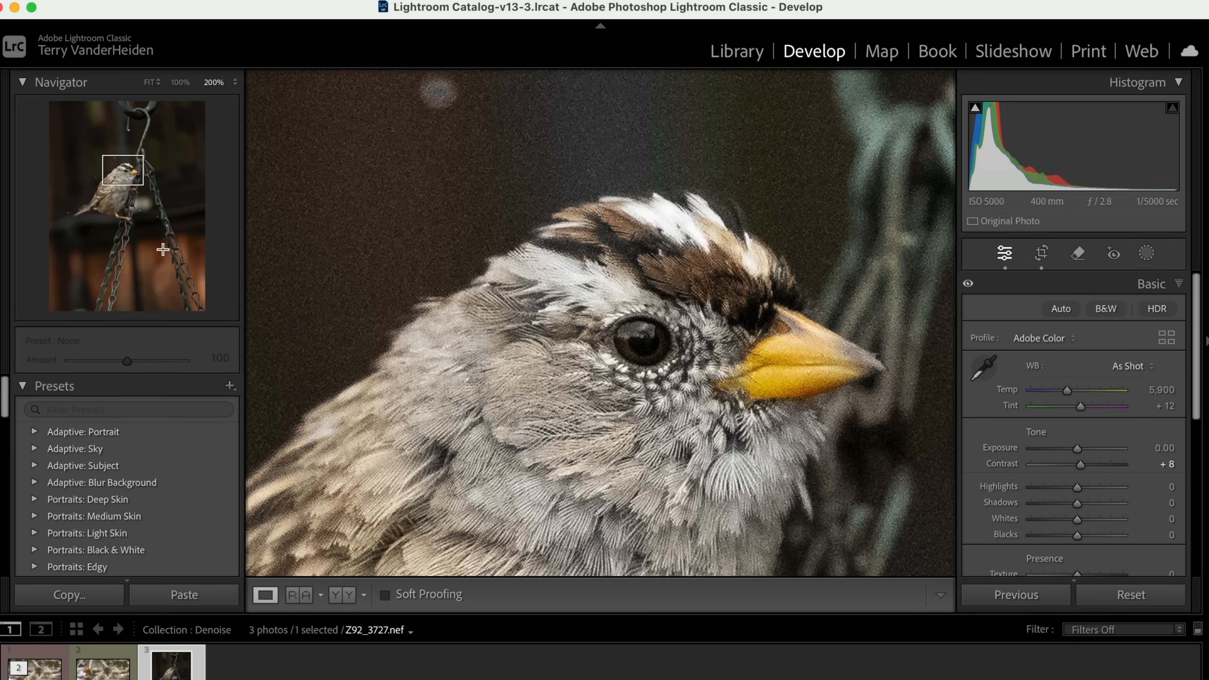
pyautogui.click(180, 83)
pyautogui.moveTo(595, 386); pyautogui.dragTo(613, 260)
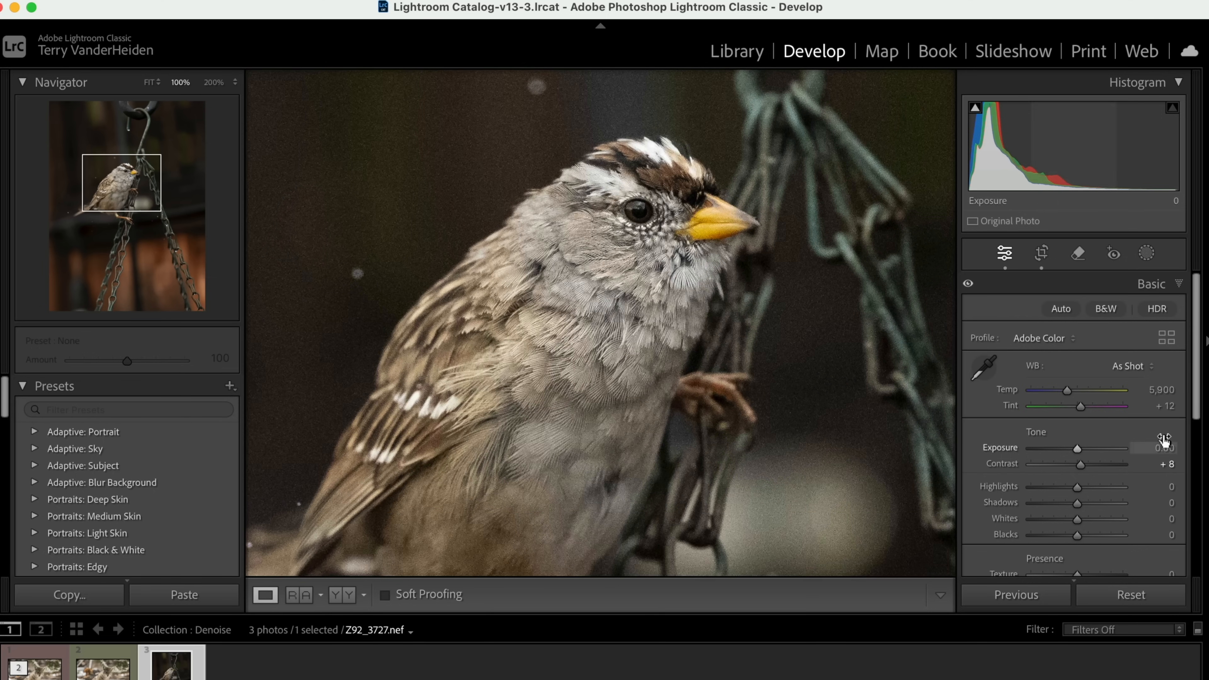
pyautogui.moveTo(1079, 450); pyautogui.dragTo(1080, 450)
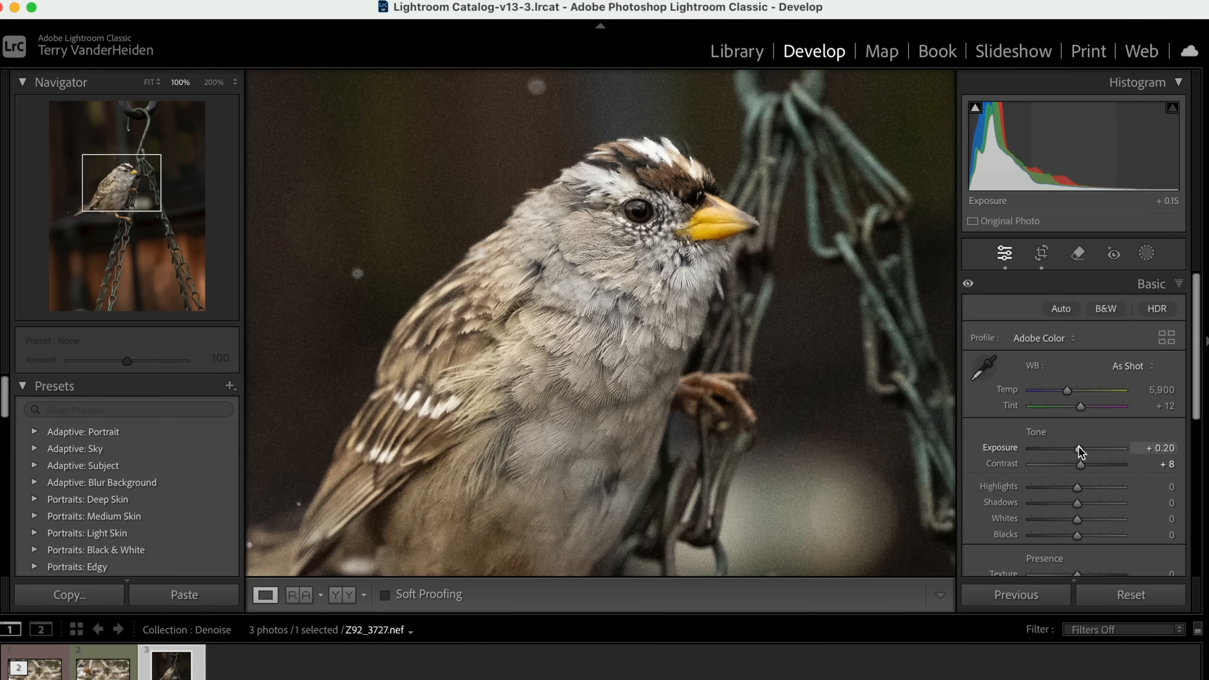
pyautogui.moveTo(1082, 463); pyautogui.dragTo(1084, 463)
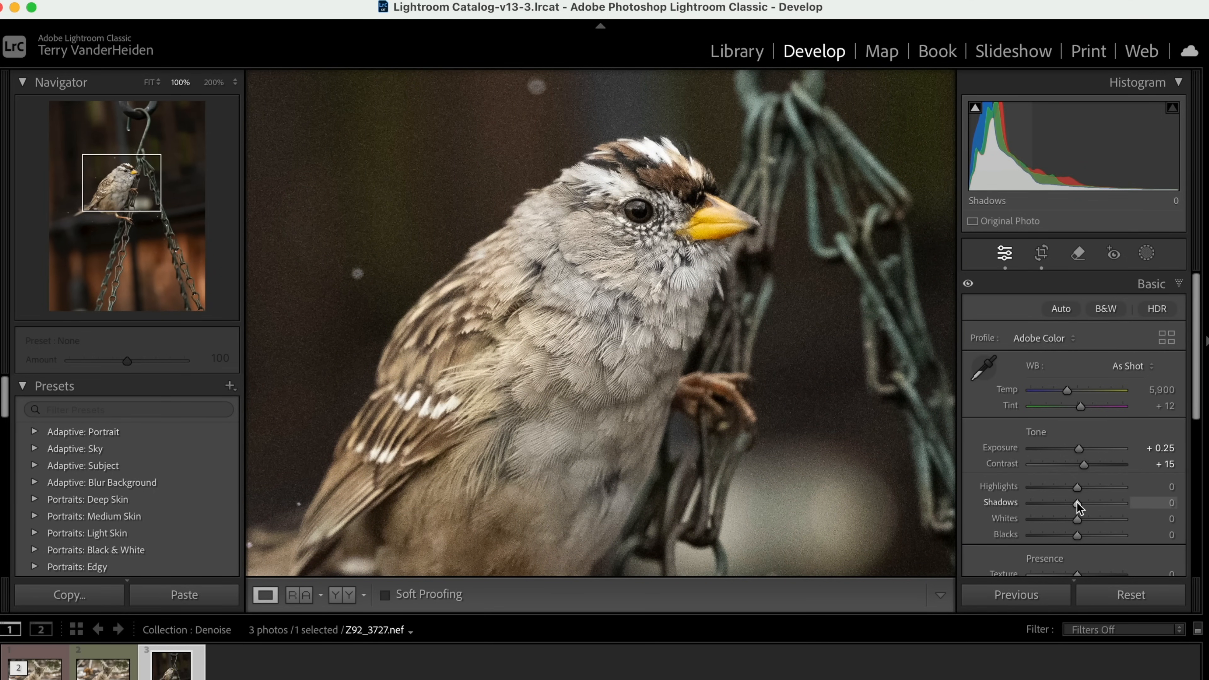
pyautogui.moveTo(1080, 503); pyautogui.dragTo(1068, 488)
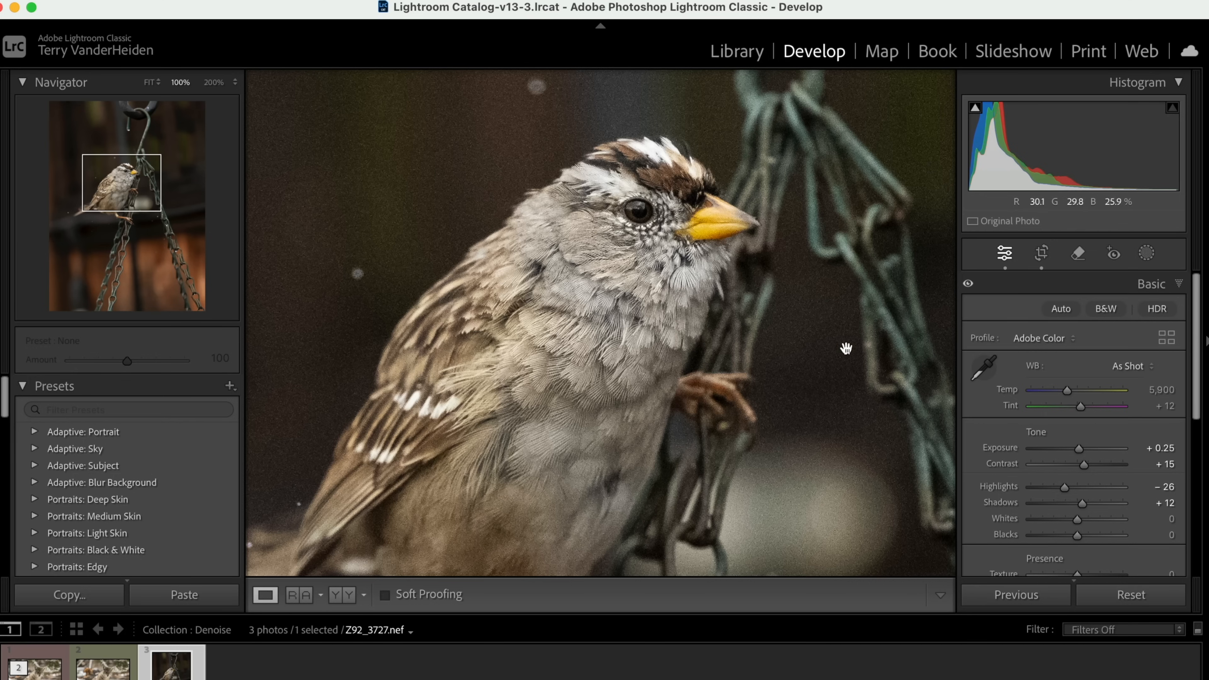
# Step: Set the sharpening Amount to 89 and lower Radius to 0.5, Detail to 0 and Masking to 0
pyautogui.moveTo(1198, 316); pyautogui.dragTo(1205, 454)
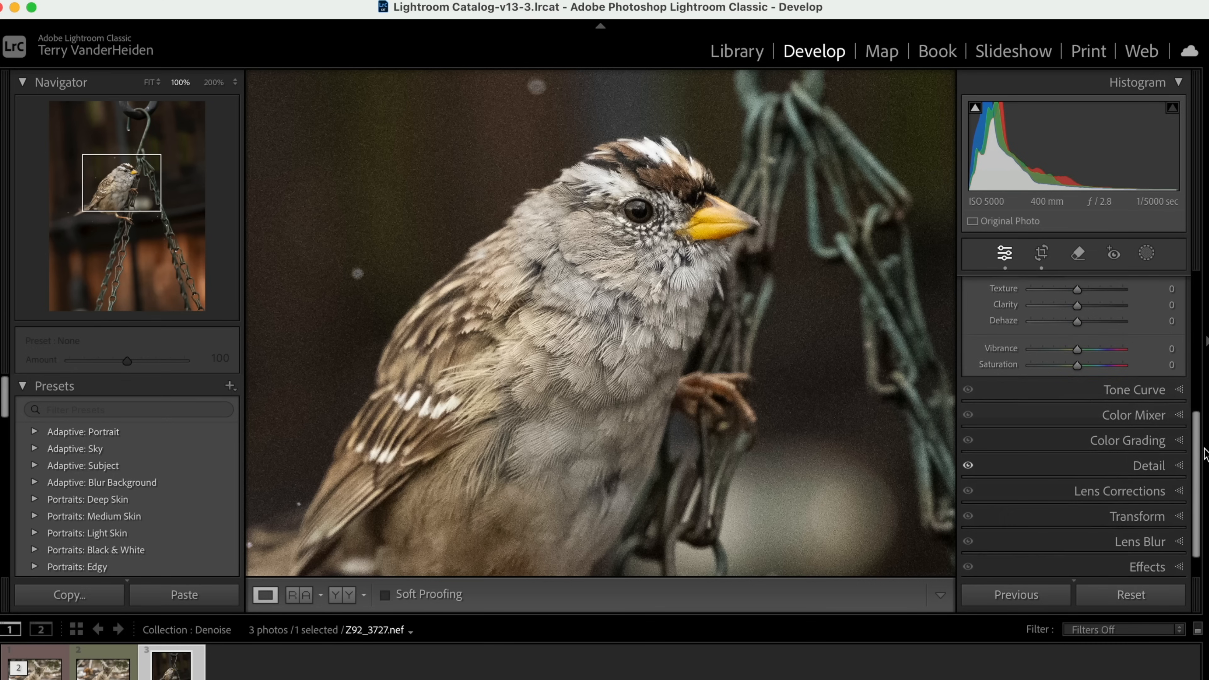
pyautogui.click(1176, 464)
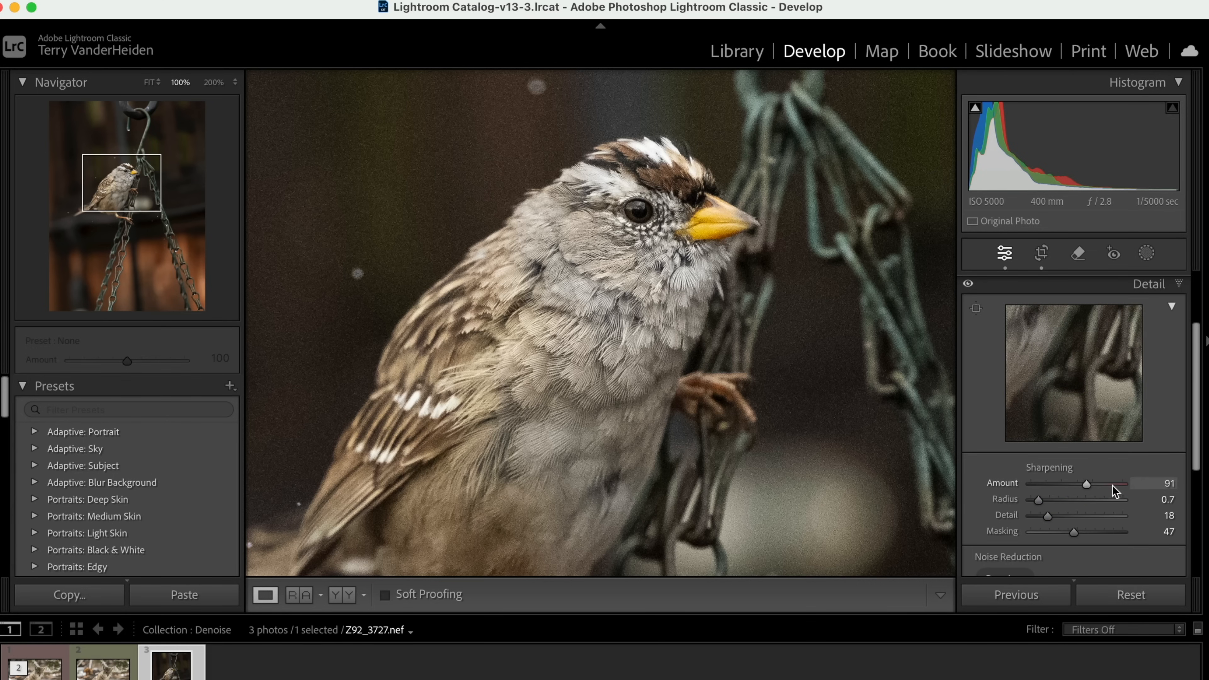
pyautogui.moveTo(1089, 482); pyautogui.dragTo(1006, 530)
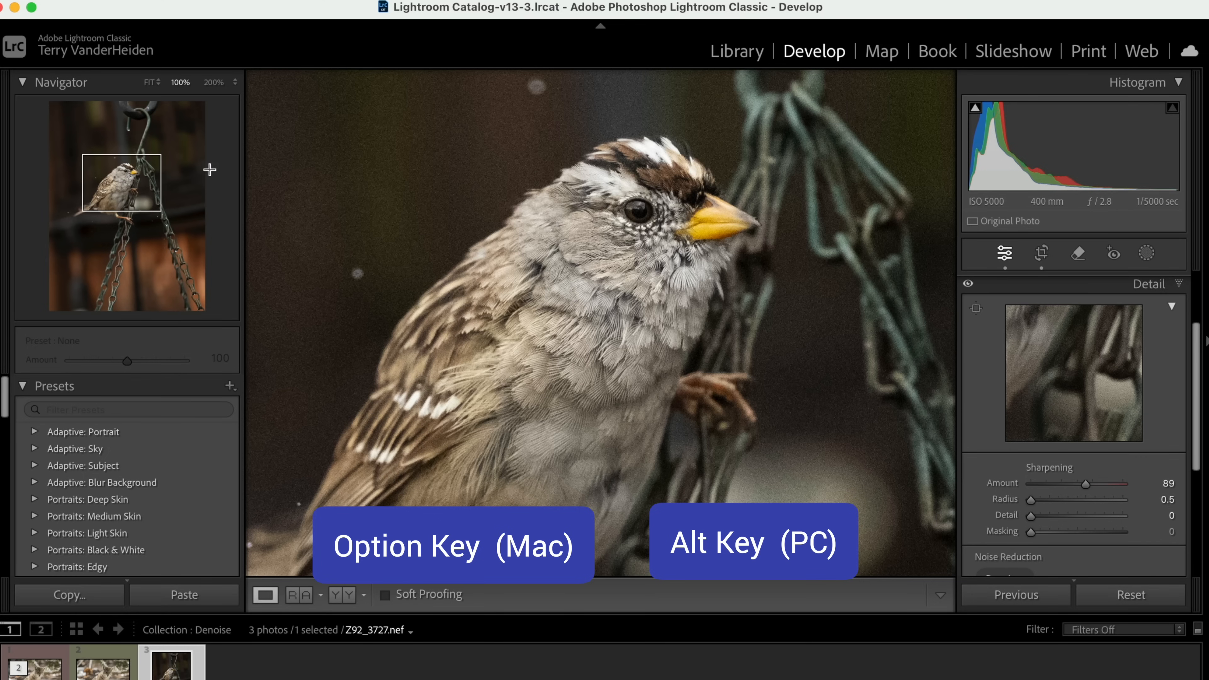
# Step: Set the sharpening Radius to 0.8 and Detail to 28, judging the effect on the bird's head at 200%
pyautogui.click(214, 82)
pyautogui.moveTo(650, 296); pyautogui.dragTo(639, 437)
pyautogui.press('alt')
pyautogui.moveTo(1032, 500); pyautogui.dragTo(1042, 500)
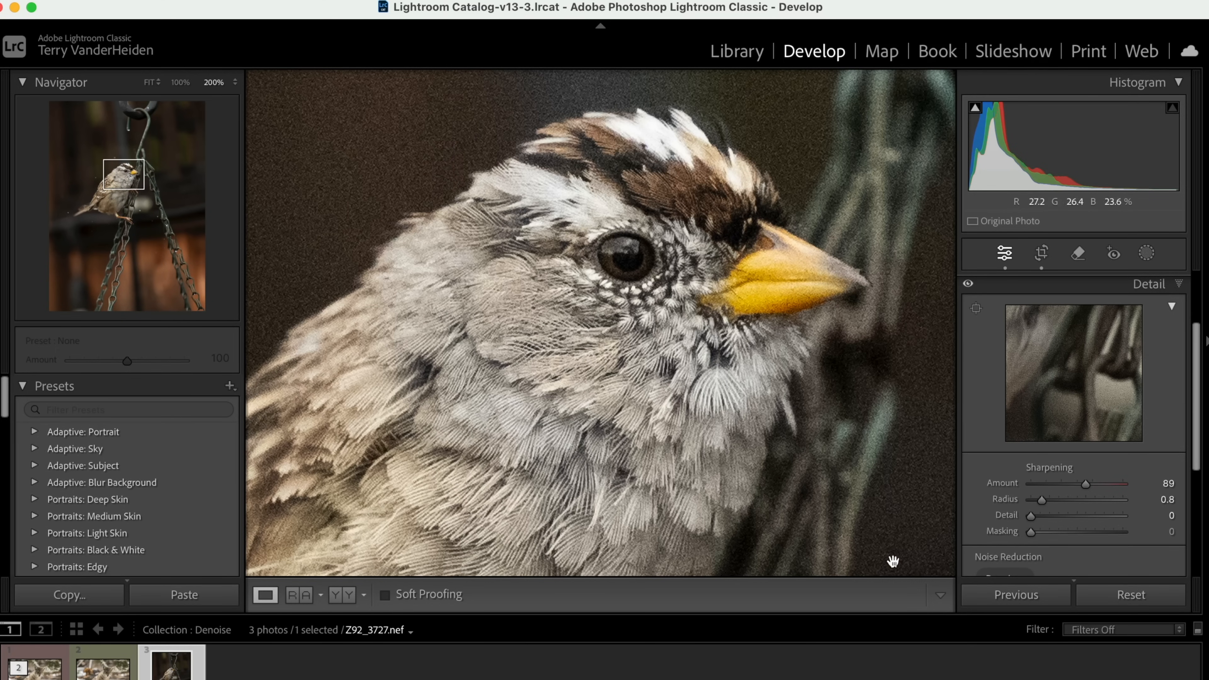
pyautogui.press('alt')
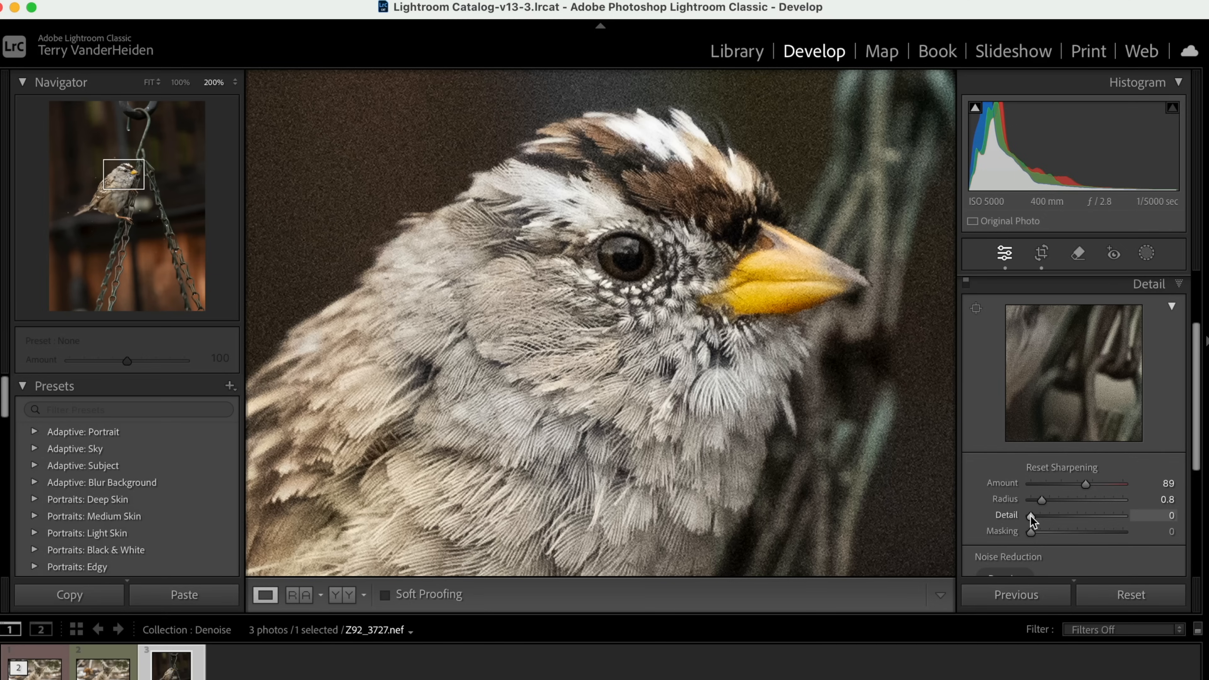
pyautogui.keyDown('alt'); pyautogui.click(1030, 517); pyautogui.keyUp('alt')
pyautogui.moveTo(1032, 517); pyautogui.dragTo(1057, 518)
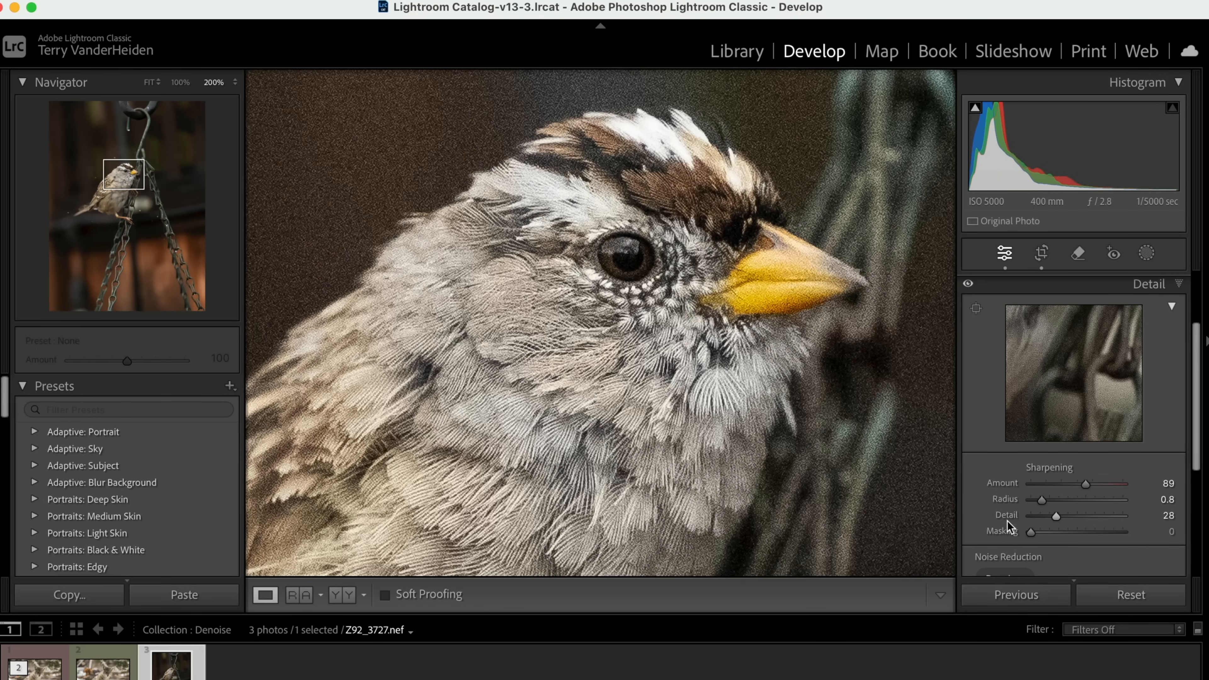
# Step: Set the sharpening Masking to 41 using the mask preview of the whole photo
pyautogui.click(151, 84)
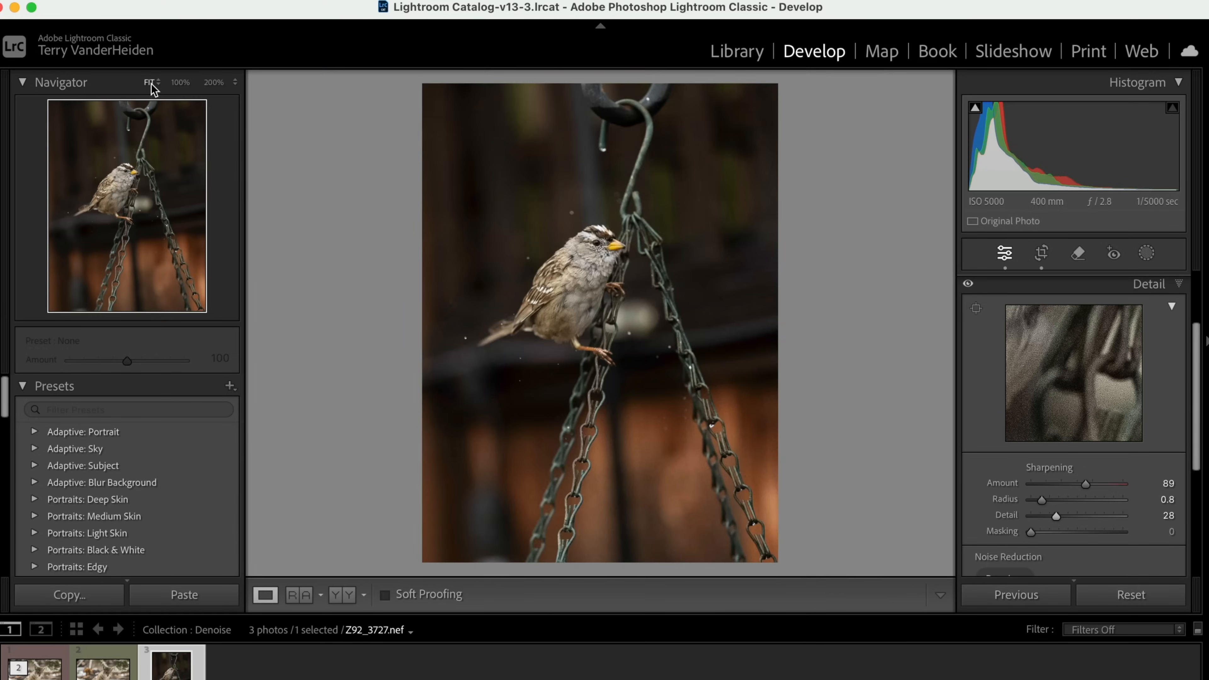
pyautogui.keyDown('alt'); pyautogui.click(1034, 532); pyautogui.keyUp('alt')
pyautogui.moveTo(1037, 532); pyautogui.dragTo(1072, 532)
# Step: Open the AI Denoise preview, lower its Amount to 1, and examine the bird's head against the dark background
pyautogui.click(610, 258)
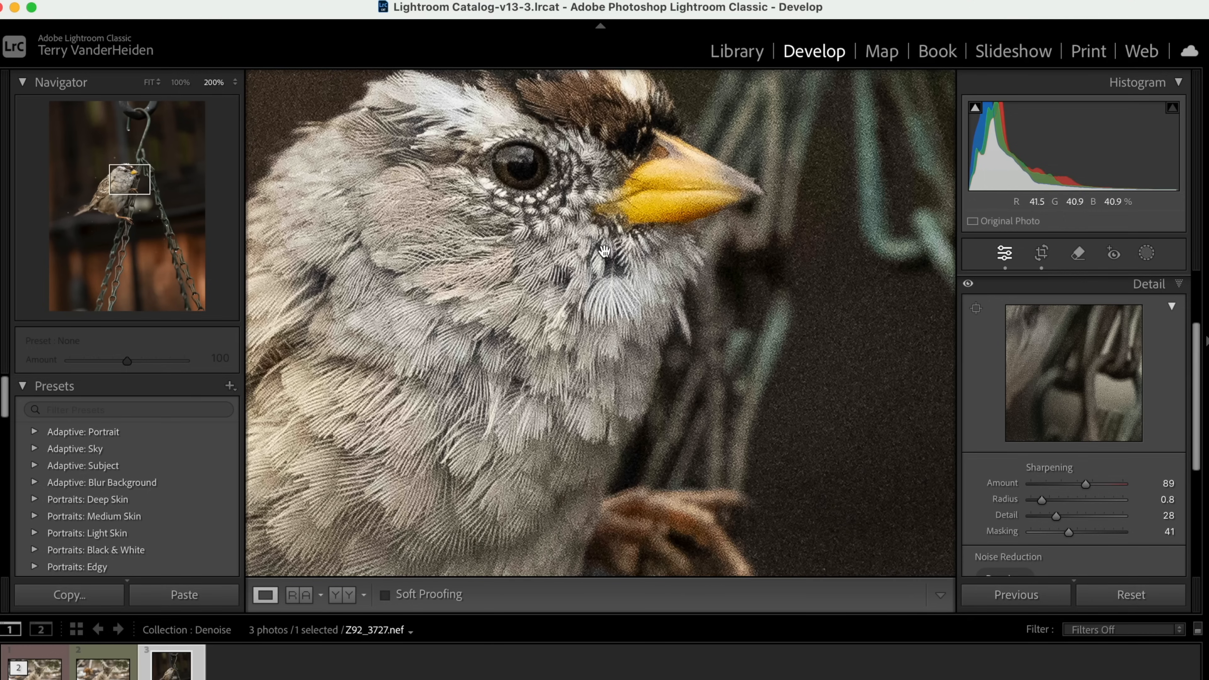
pyautogui.moveTo(483, 264); pyautogui.dragTo(570, 348)
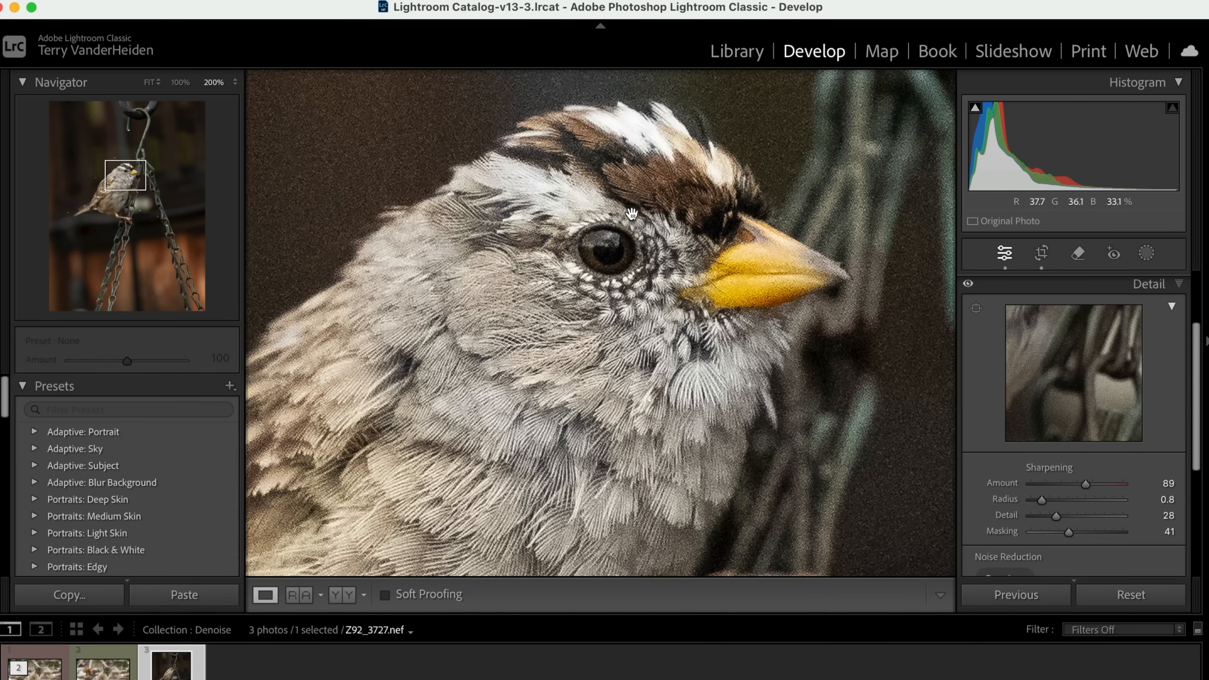
pyautogui.scroll(-1, 1201, 364)
pyautogui.scroll(-5, 1201, 365)
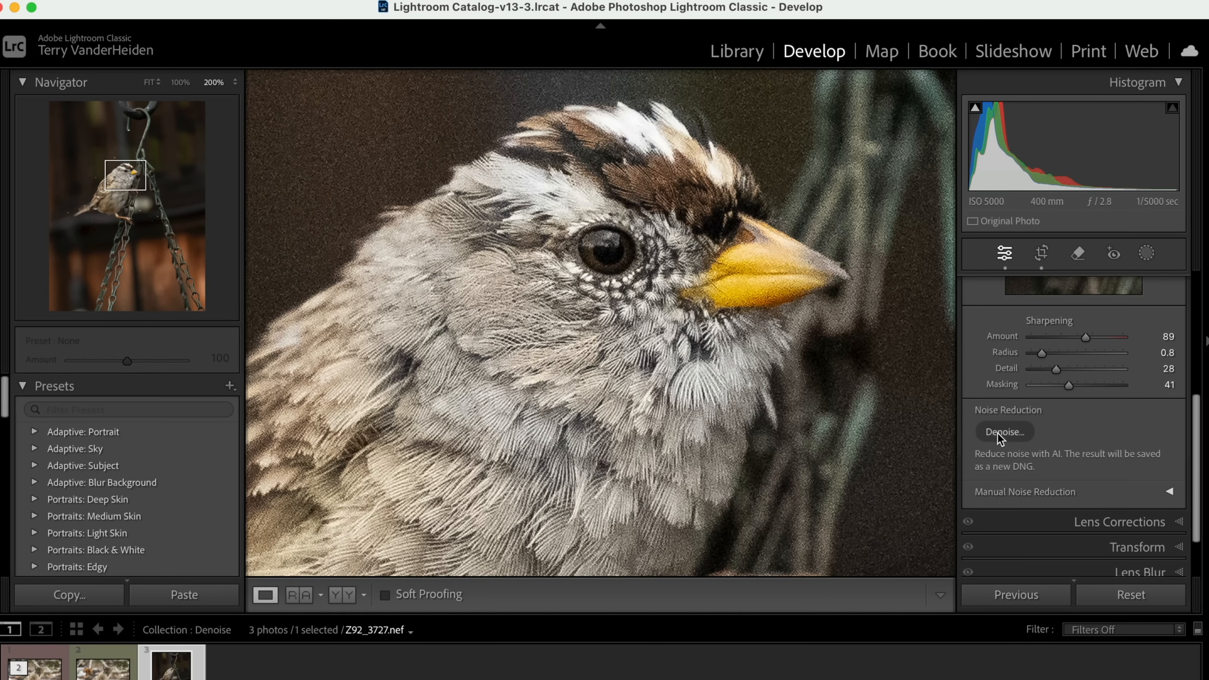
pyautogui.click(998, 433)
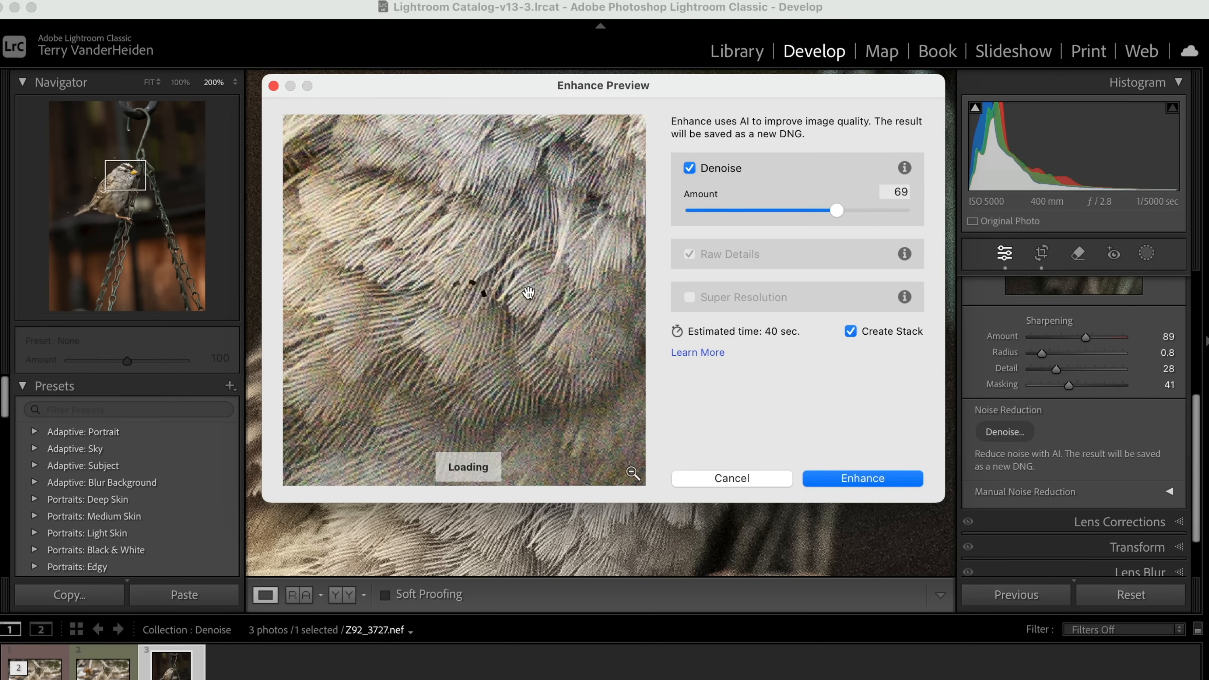
pyautogui.moveTo(808, 210); pyautogui.dragTo(664, 210)
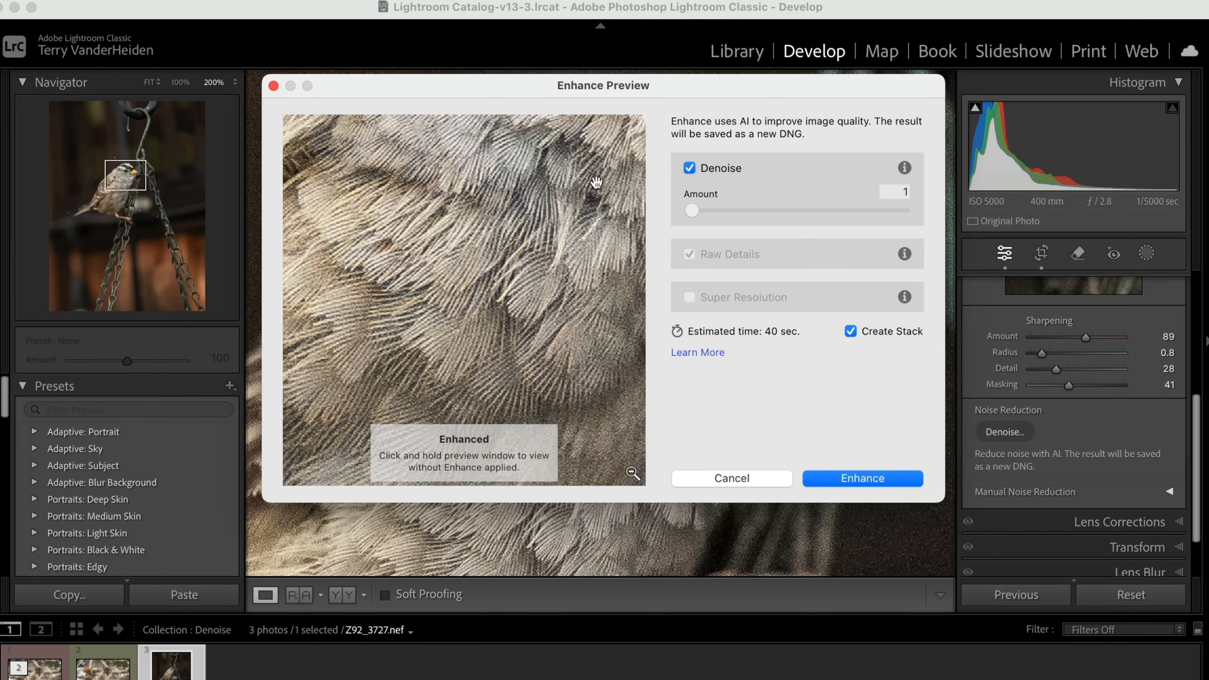
pyautogui.moveTo(527, 213); pyautogui.dragTo(503, 423)
pyautogui.moveTo(528, 332); pyautogui.dragTo(483, 363)
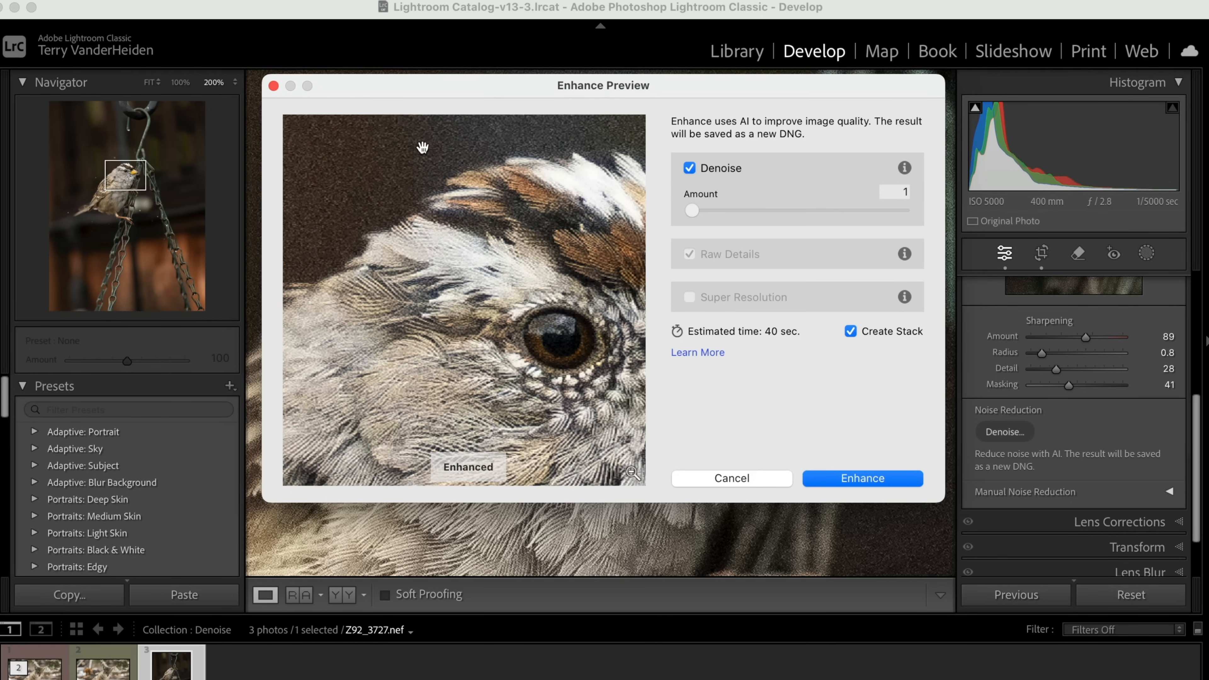
pyautogui.moveTo(463, 269); pyautogui.dragTo(470, 317)
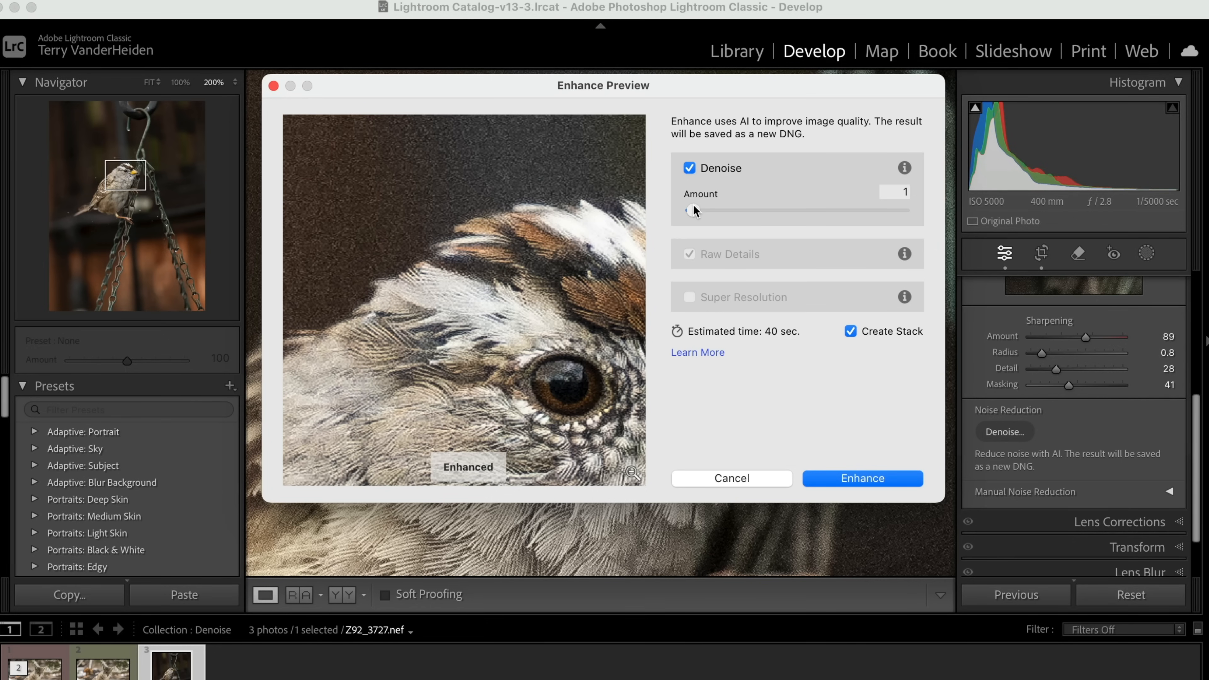
# Step: Raise the Denoise Amount to a moderate level and create the enhanced DNG of the bird photo
pyautogui.moveTo(703, 206); pyautogui.dragTo(762, 207)
pyautogui.moveTo(759, 210); pyautogui.dragTo(760, 211)
pyautogui.moveTo(763, 214); pyautogui.dragTo(765, 214)
pyautogui.moveTo(763, 210)
pyautogui.mouseDown()
pyautogui.moveTo(903, 210)
pyautogui.moveTo(772, 210)
pyautogui.mouseUp()
pyautogui.moveTo(775, 211); pyautogui.dragTo(765, 211)
pyautogui.click(867, 482)
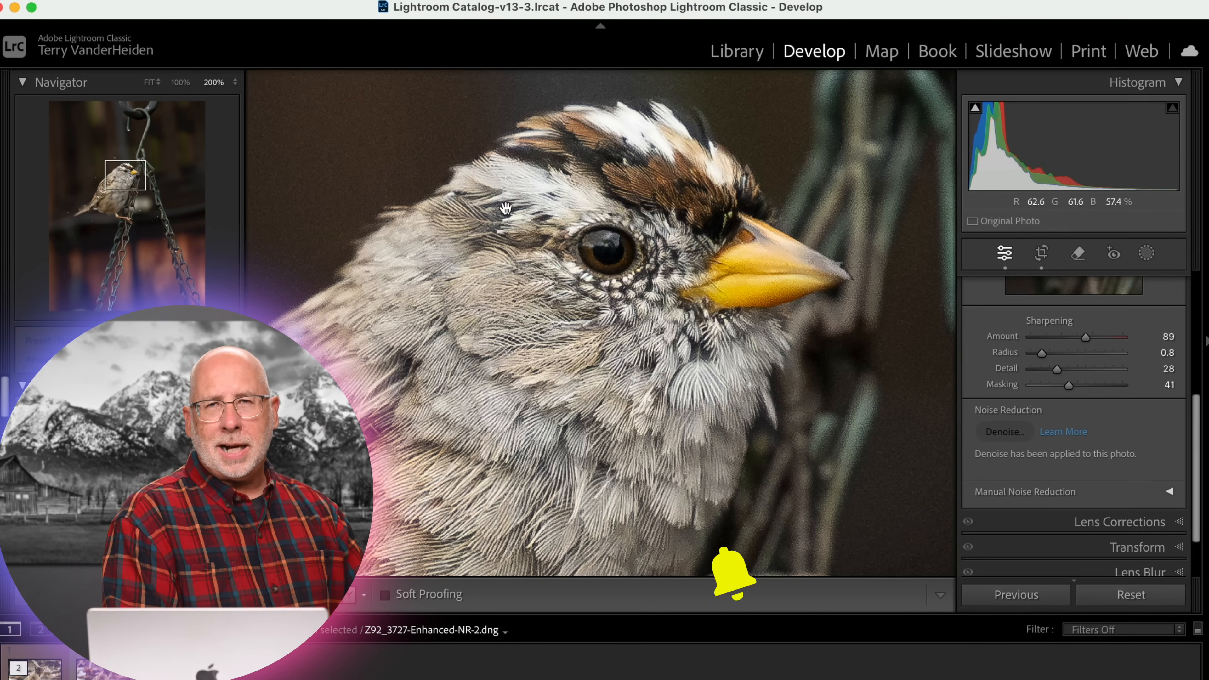
# Step: Inspect the enhanced bird at 200%, add a Select Subject mask, and check its coverage on the whole photo
pyautogui.moveTo(506, 208); pyautogui.dragTo(530, 238)
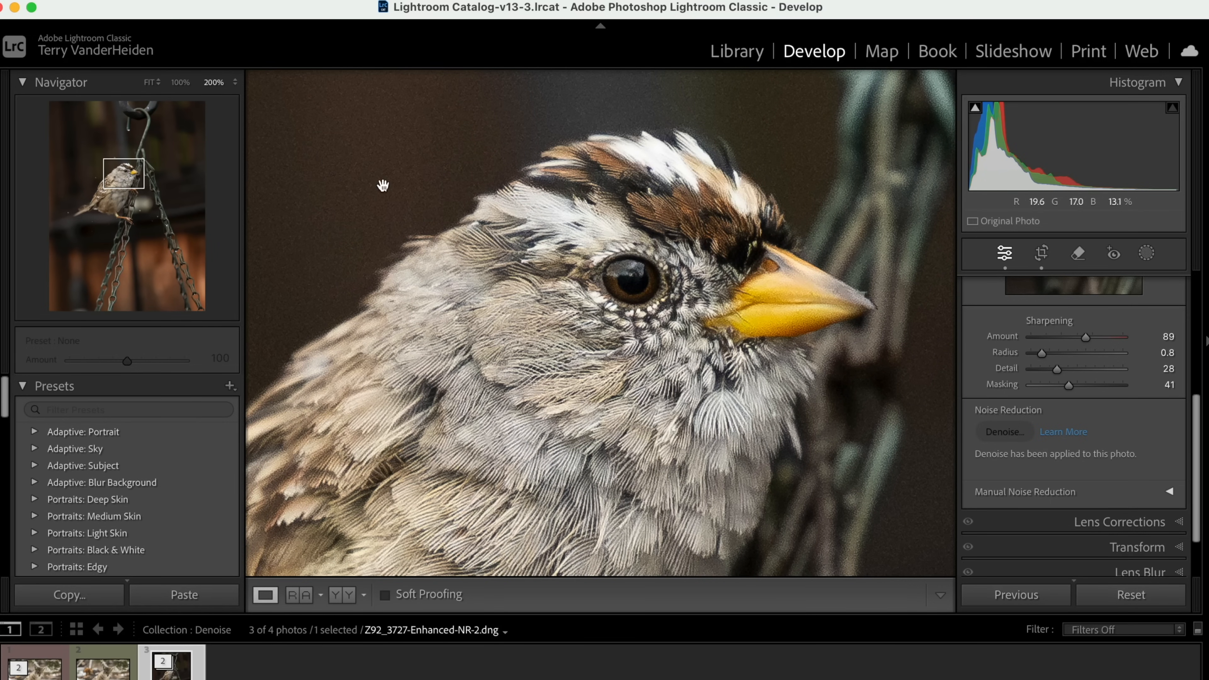
pyautogui.moveTo(559, 227); pyautogui.dragTo(500, 259)
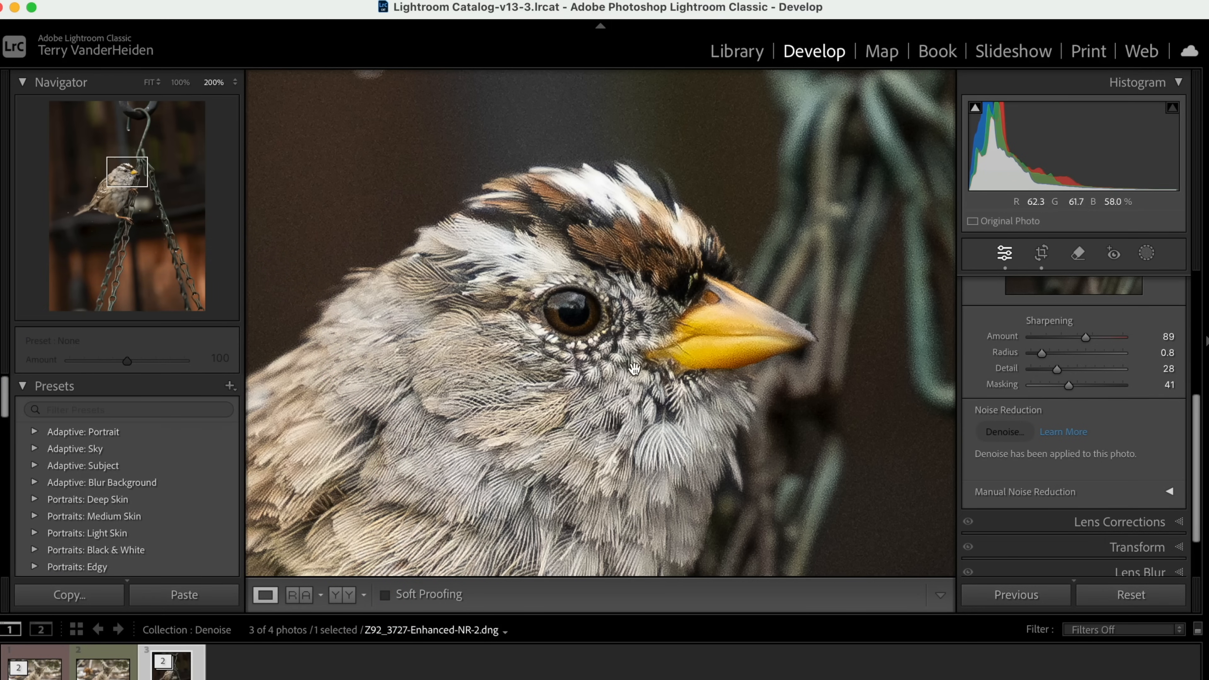
pyautogui.click(1147, 254)
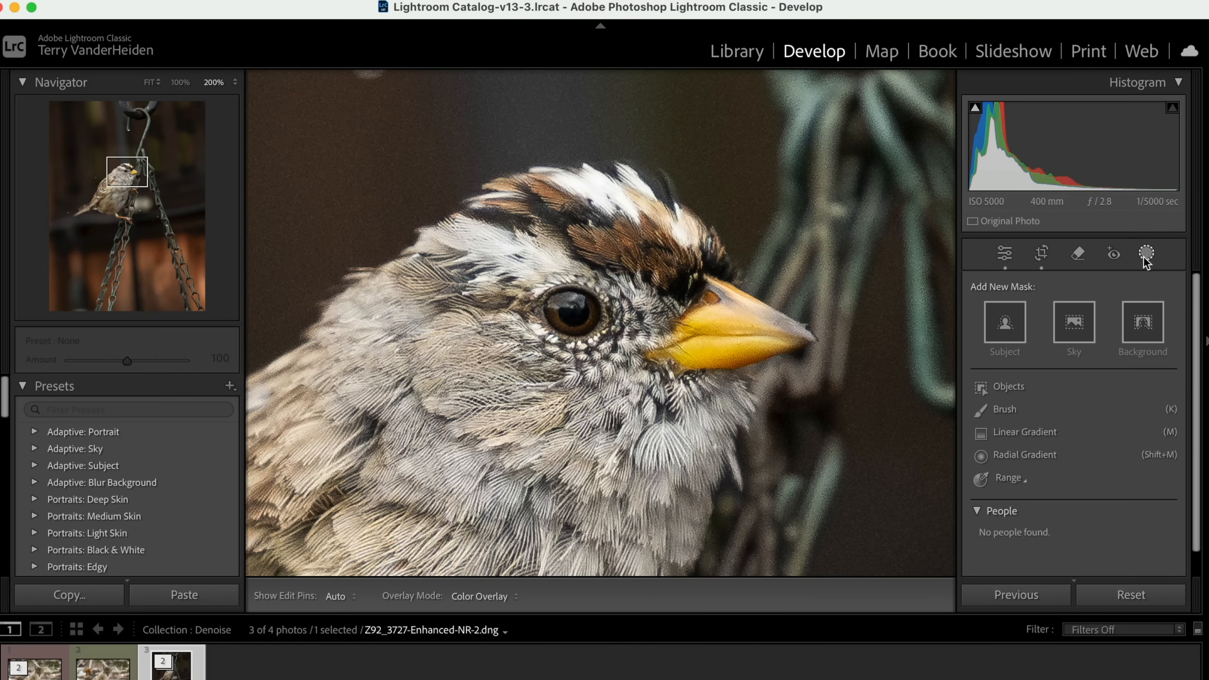
pyautogui.click(1004, 334)
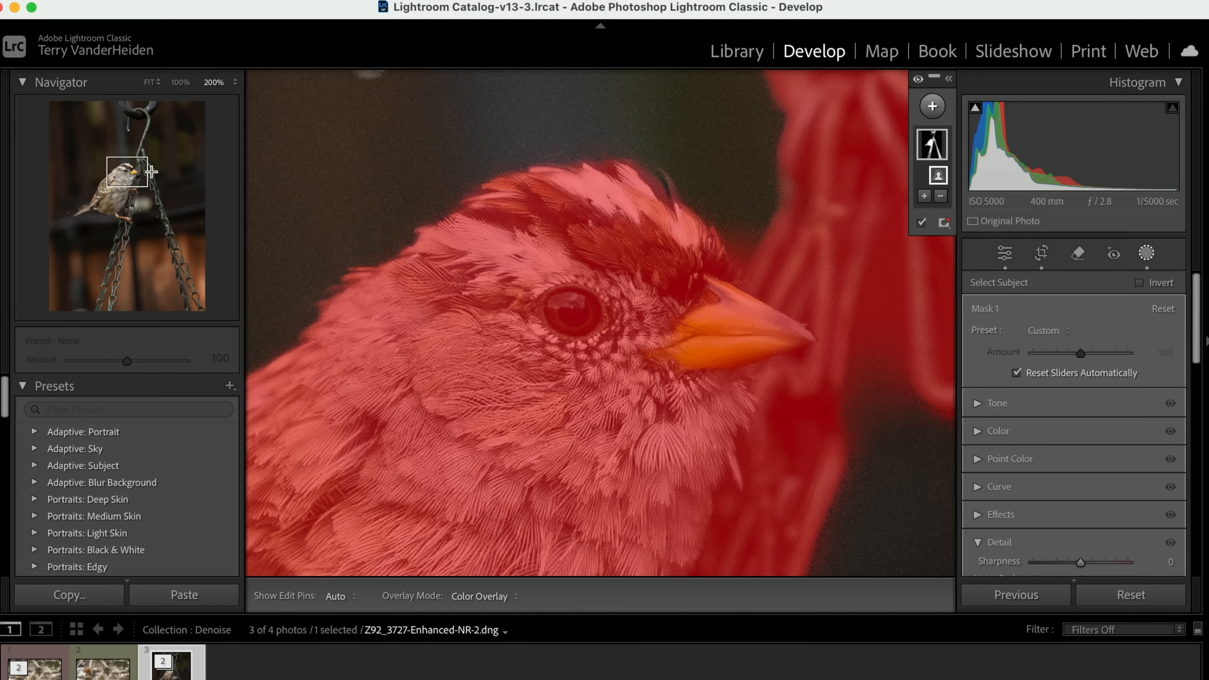
pyautogui.click(146, 84)
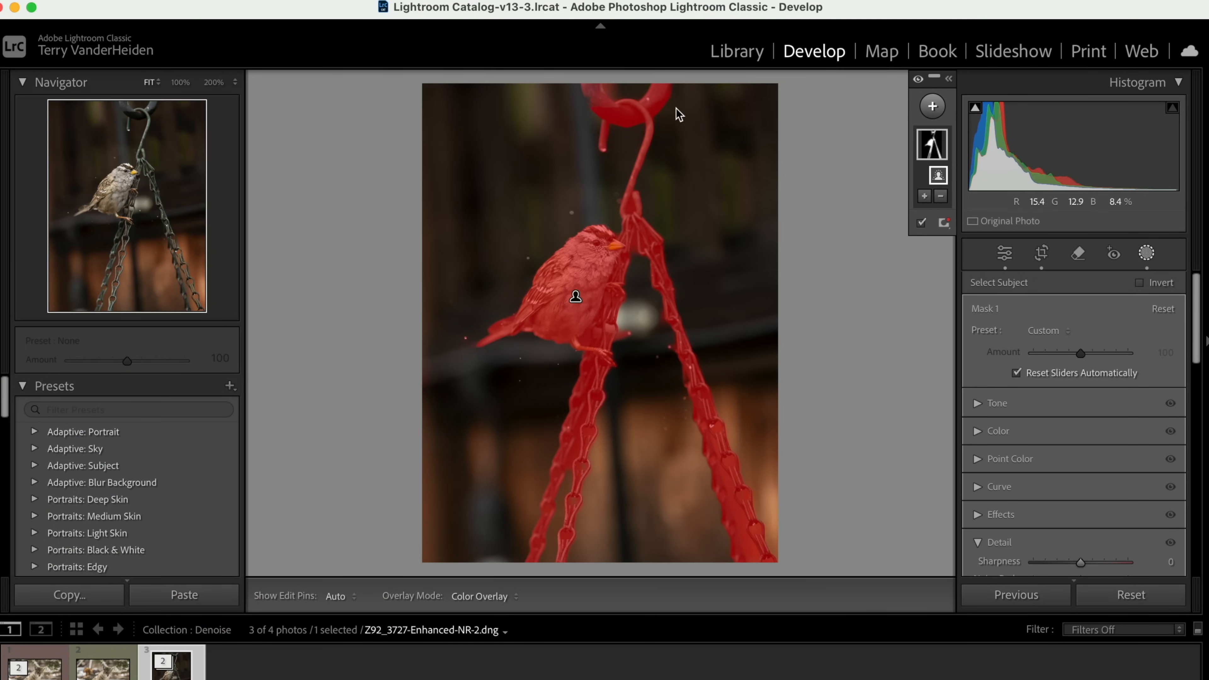
# Step: Subtract the hook and hanging chains from the bird's subject mask with a size 12 brush, turning Auto Mask off
pyautogui.click(940, 197)
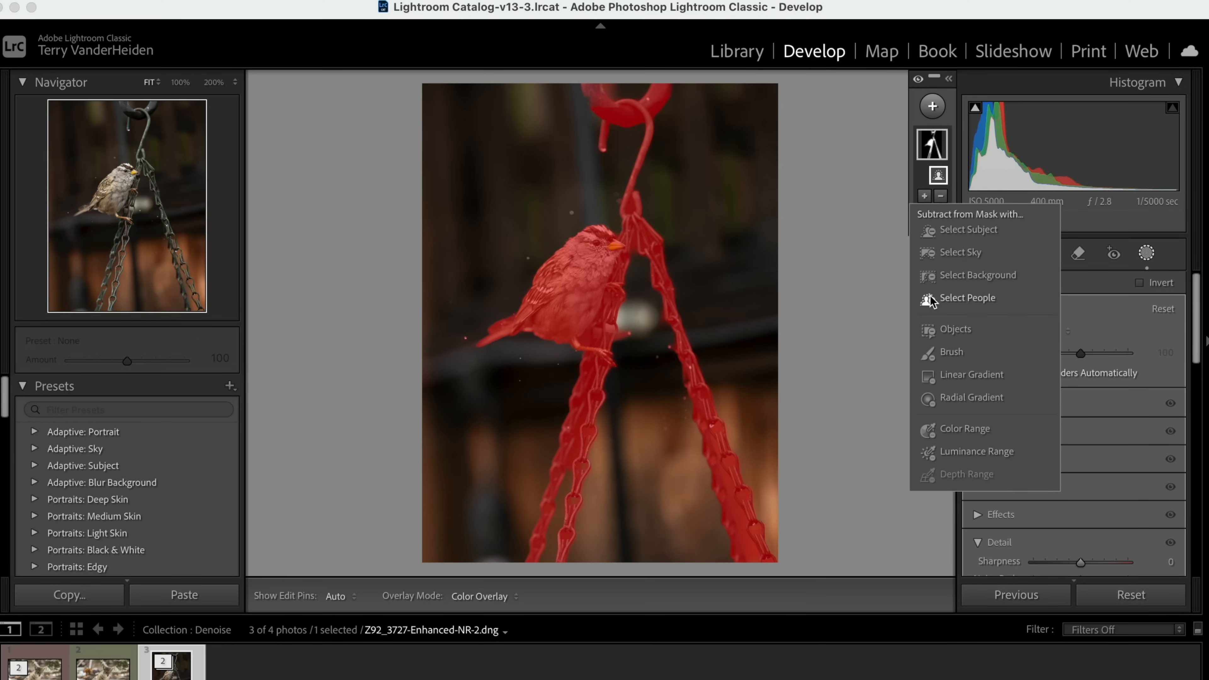
pyautogui.click(928, 352)
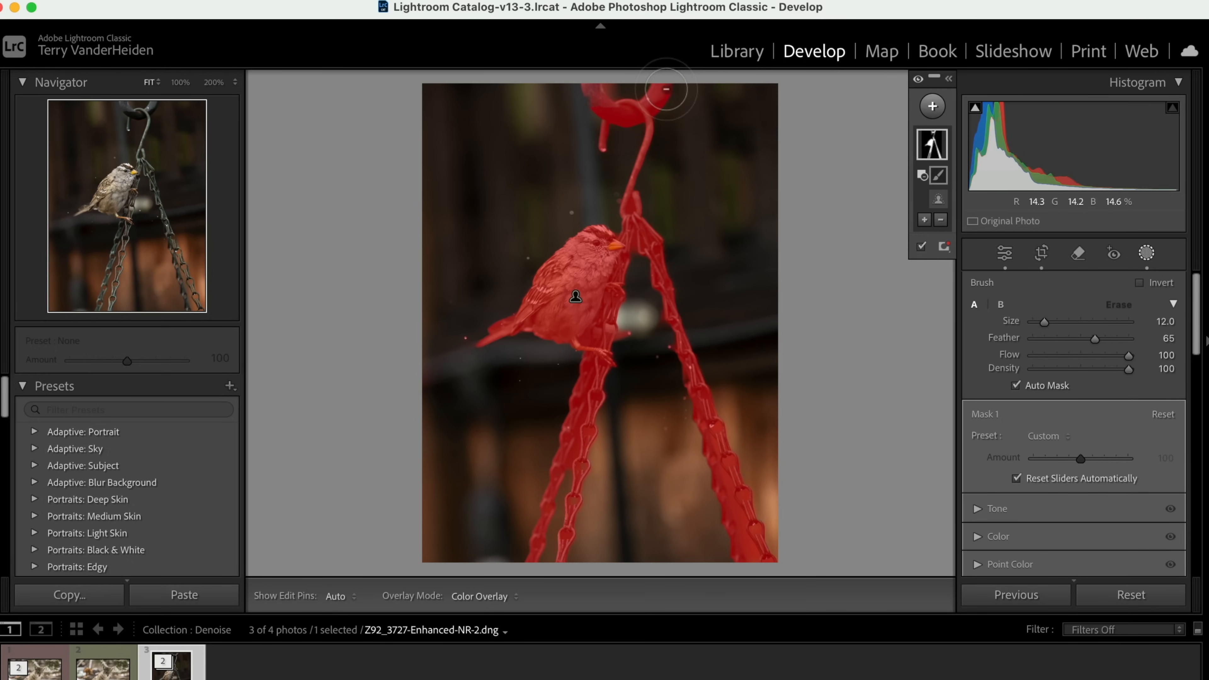
pyautogui.press('h')
pyautogui.moveTo(638, 112)
pyautogui.mouseDown()
pyautogui.moveTo(611, 112)
pyautogui.moveTo(595, 86)
pyautogui.moveTo(620, 130)
pyautogui.mouseUp()
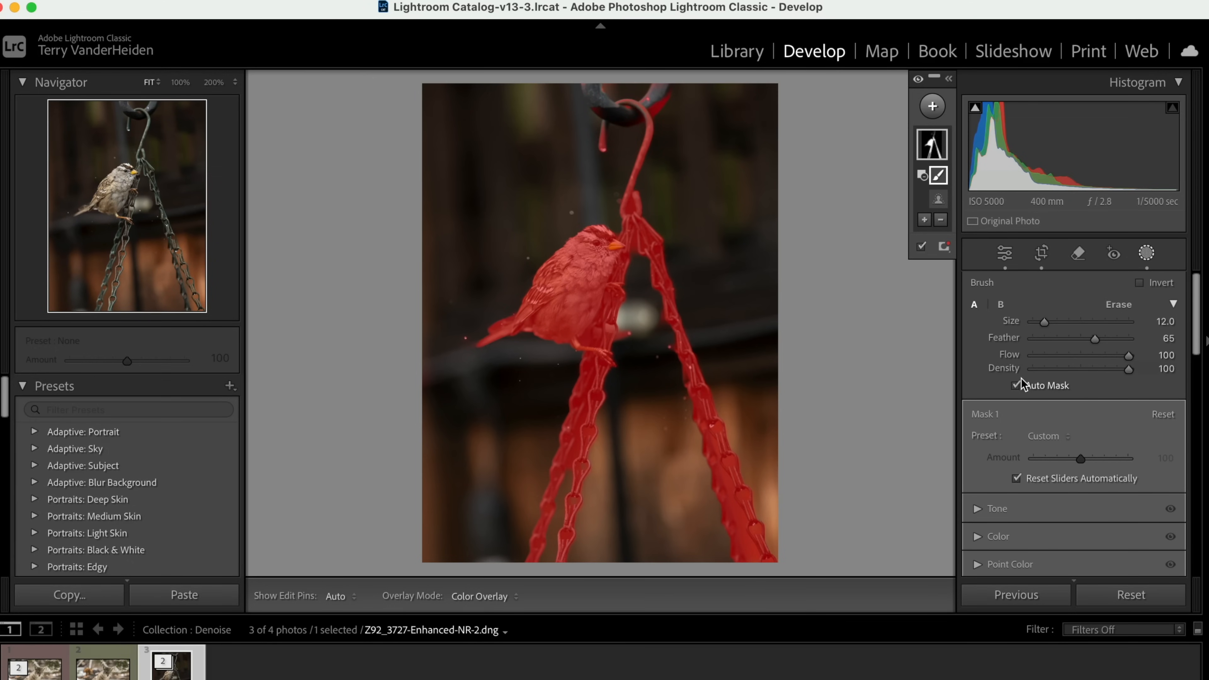
pyautogui.click(1016, 386)
pyautogui.moveTo(685, 95)
pyautogui.mouseDown()
pyautogui.moveTo(633, 112)
pyautogui.moveTo(600, 80)
pyautogui.moveTo(577, 79)
pyautogui.moveTo(610, 164)
pyautogui.moveTo(625, 101)
pyautogui.moveTo(645, 99)
pyautogui.moveTo(634, 194)
pyautogui.moveTo(752, 543)
pyautogui.mouseUp()
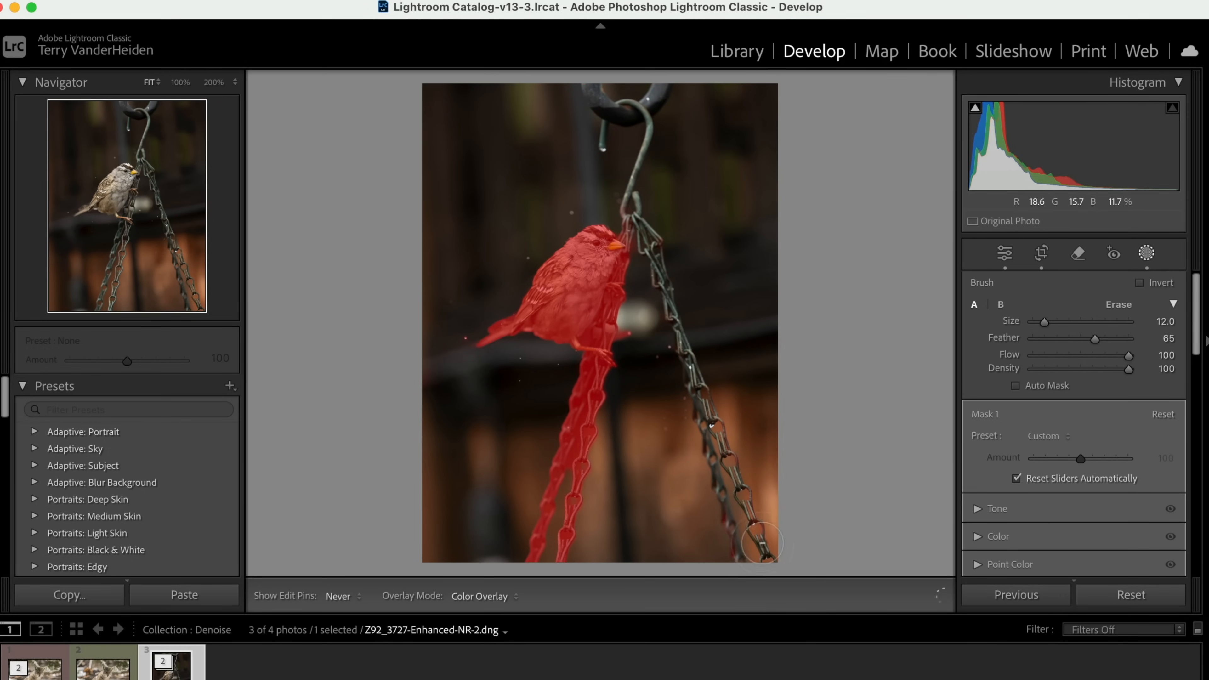
pyautogui.moveTo(702, 484); pyautogui.dragTo(703, 484)
pyautogui.moveTo(599, 400)
pyautogui.mouseDown()
pyautogui.moveTo(565, 504)
pyautogui.moveTo(582, 468)
pyautogui.moveTo(518, 565)
pyautogui.moveTo(597, 538)
pyautogui.moveTo(550, 571)
pyautogui.moveTo(591, 364)
pyautogui.mouseUp()
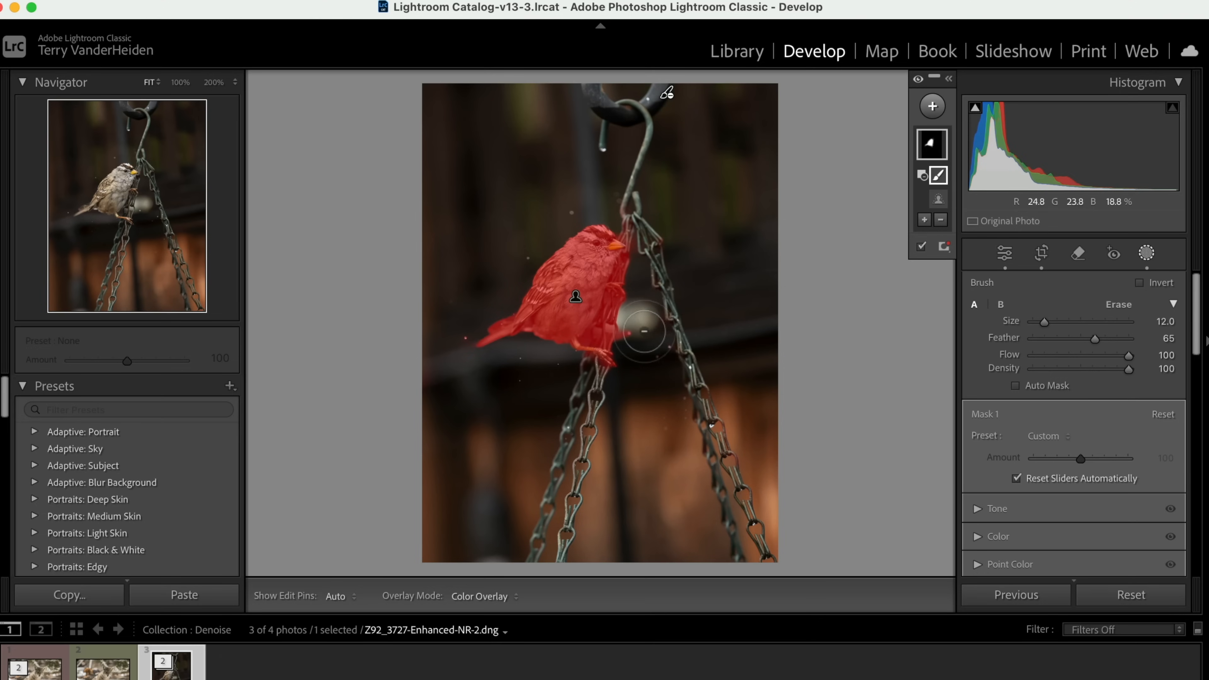
# Step: Reduce the subtract brush to size 5, erase the leftover mask beside the bird's chest, and check the head's mask edge at 200%
pyautogui.press('[')
pyautogui.press('[')
pyautogui.press('[')
pyautogui.press('[')
pyautogui.press('[')
pyautogui.press('[')
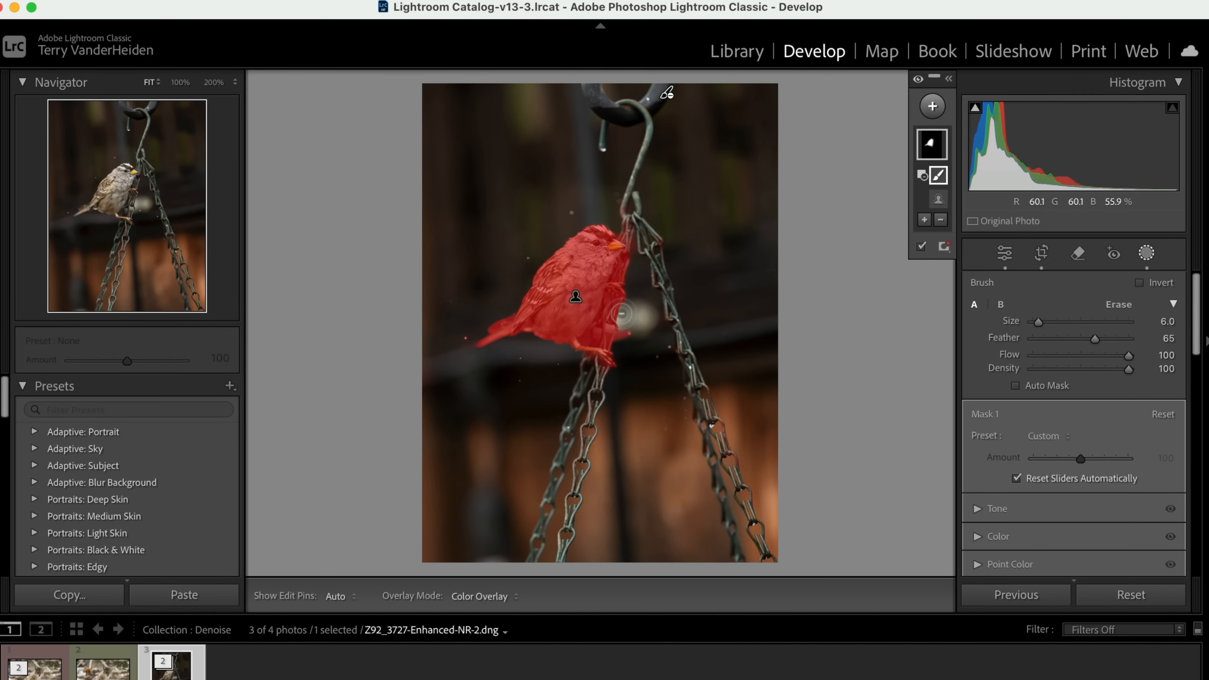
pyautogui.moveTo(618, 310)
pyautogui.mouseDown()
pyautogui.moveTo(637, 245)
pyautogui.moveTo(623, 224)
pyautogui.moveTo(660, 230)
pyautogui.moveTo(661, 248)
pyautogui.mouseUp()
pyautogui.moveTo(622, 316)
pyautogui.mouseDown()
pyautogui.moveTo(609, 331)
pyautogui.moveTo(641, 339)
pyautogui.mouseUp()
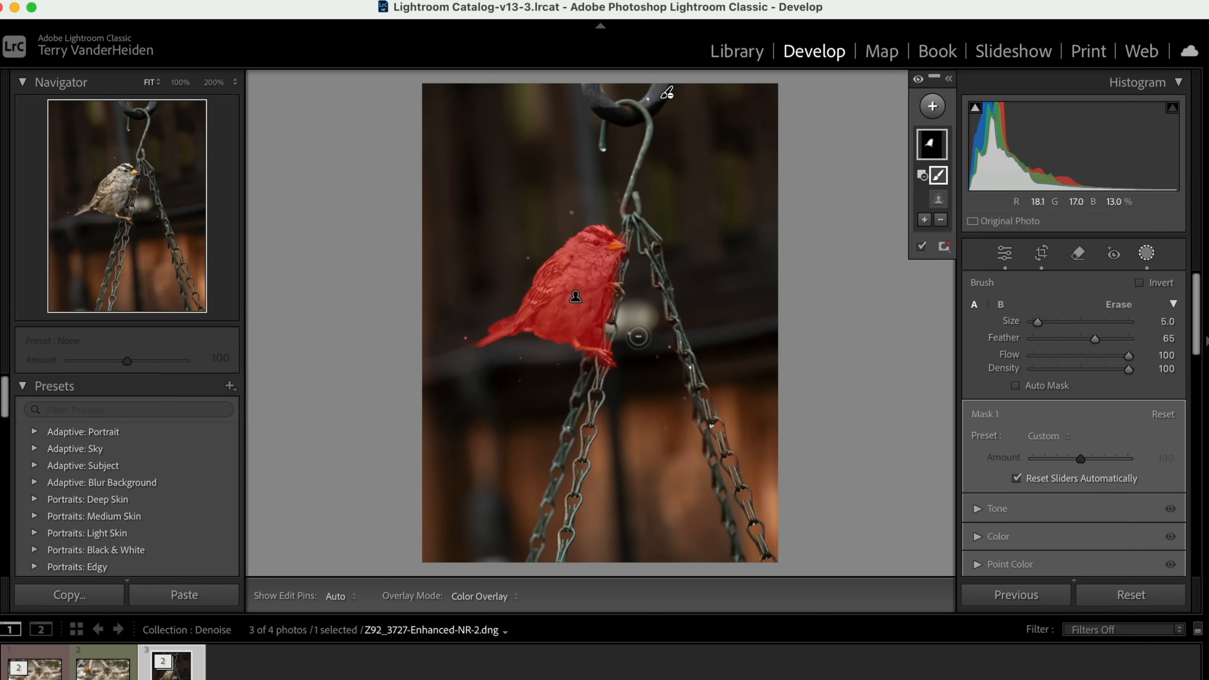
pyautogui.click(209, 83)
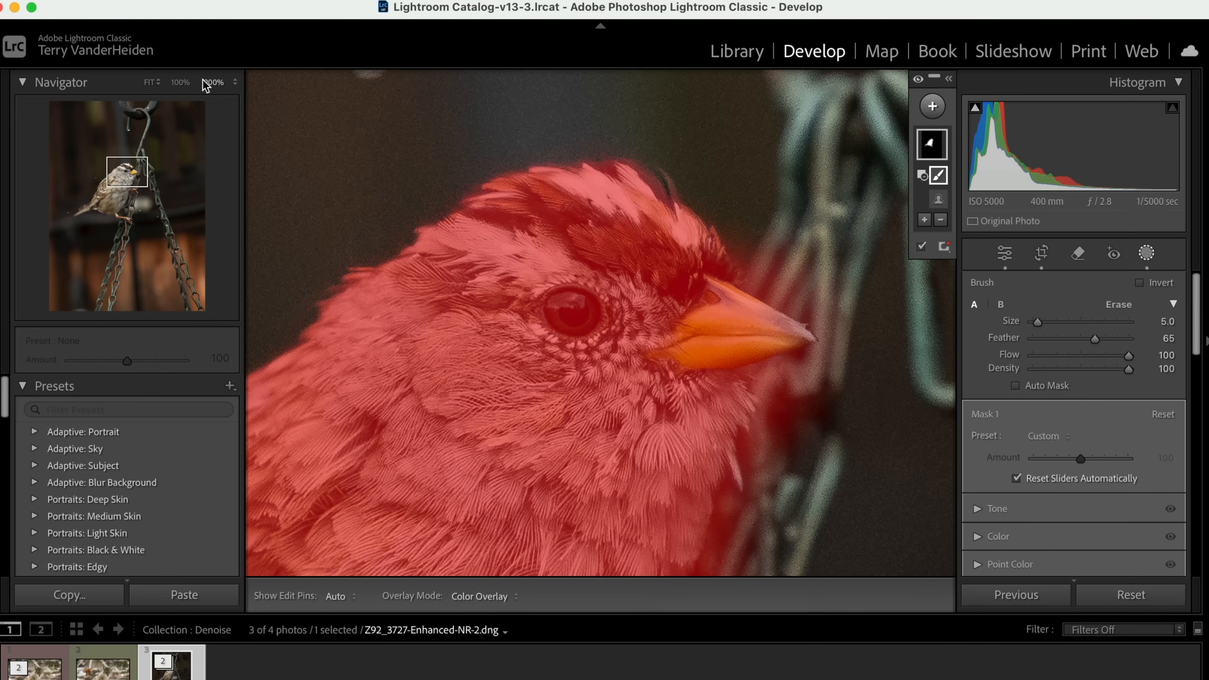
pyautogui.click(156, 85)
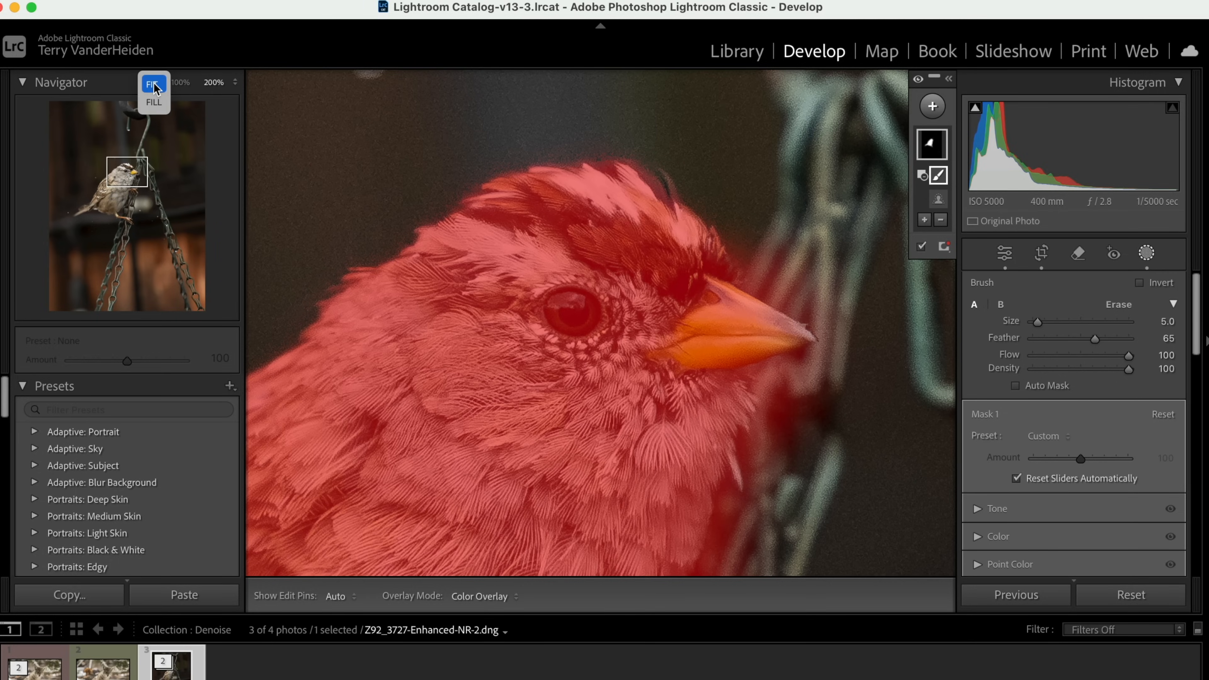
pyautogui.click(153, 85)
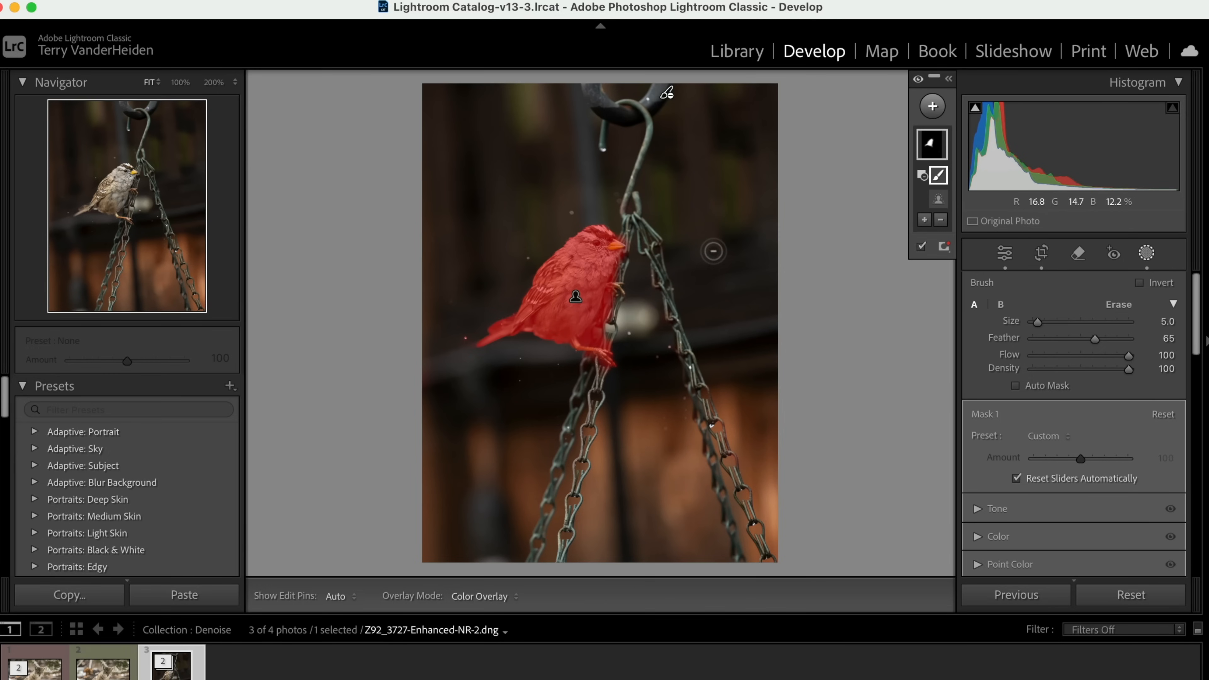
# Step: Invert Mask 1 so it covers the background, and set its Texture to -100
pyautogui.rightClick(944, 150)
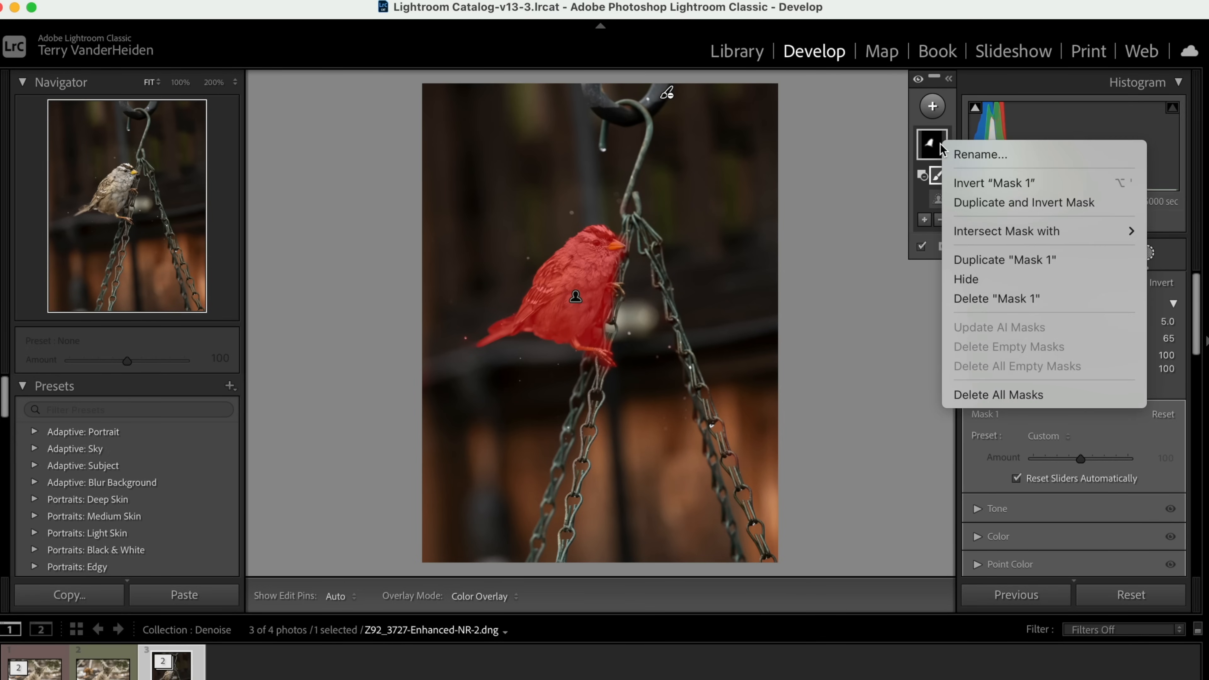
pyautogui.click(971, 181)
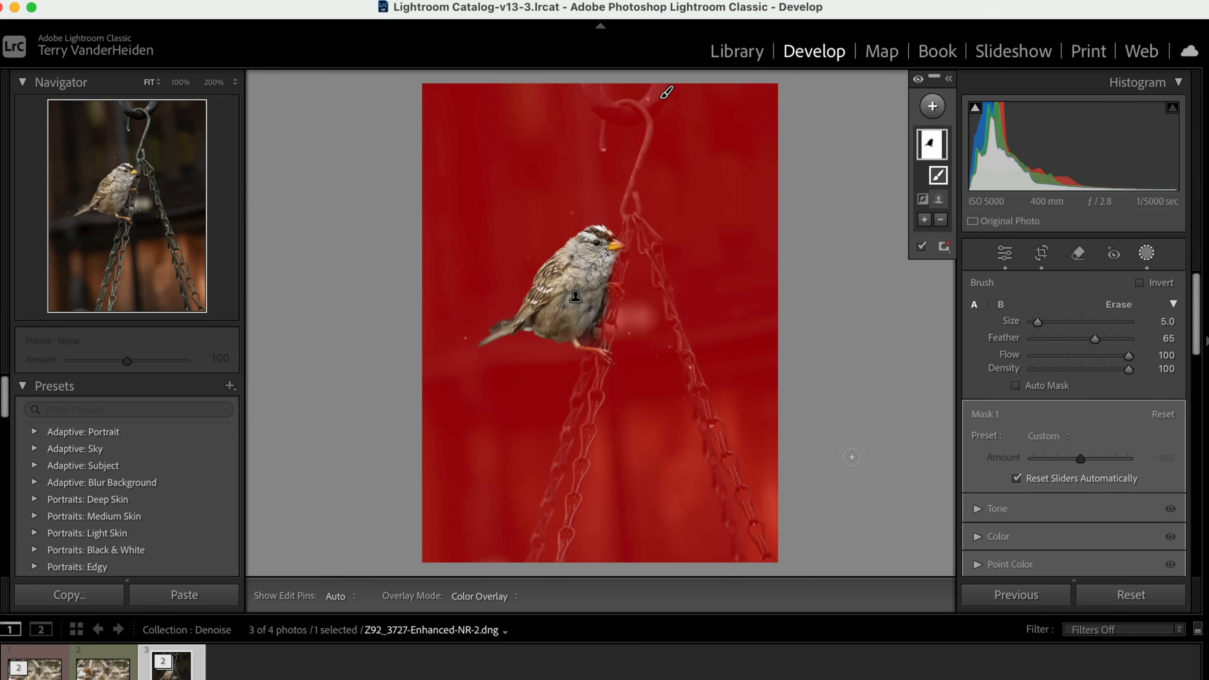
pyautogui.moveTo(1199, 312); pyautogui.dragTo(1206, 375)
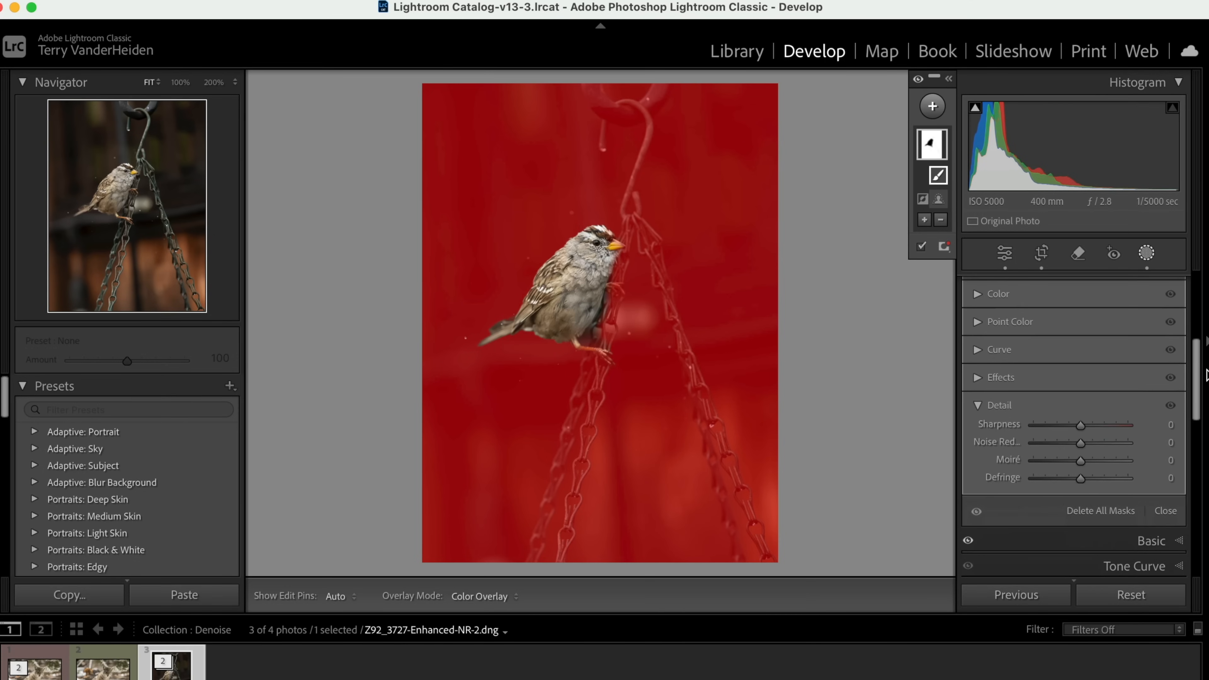
pyautogui.click(976, 377)
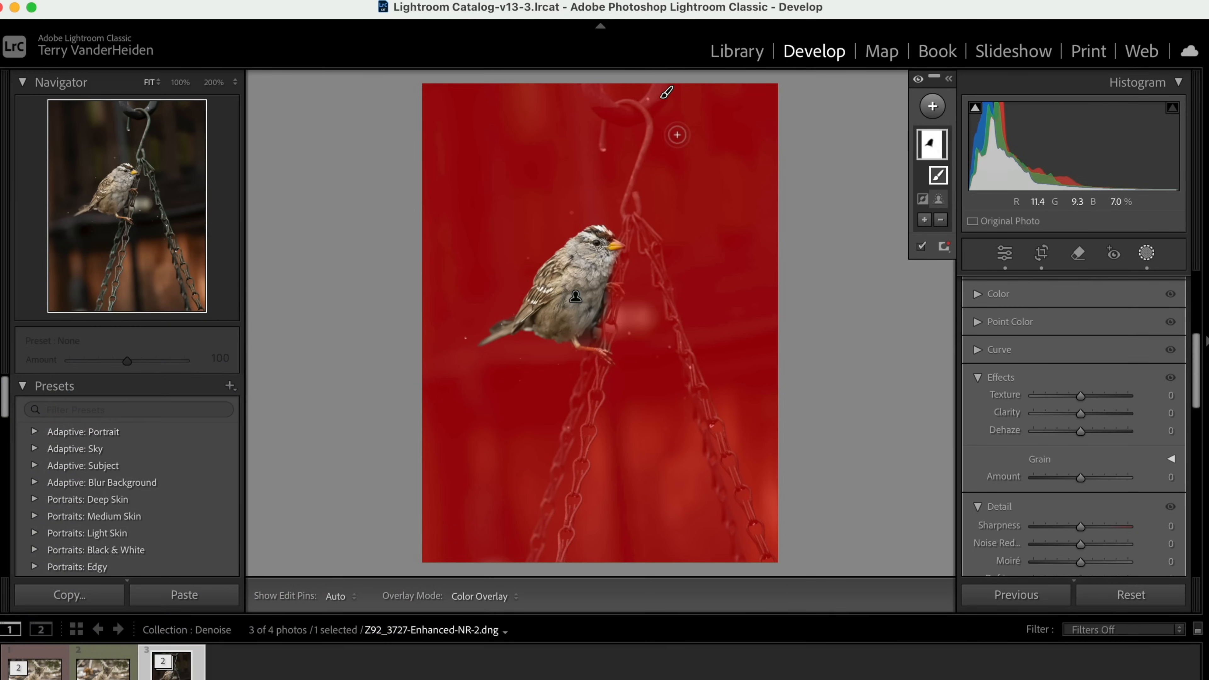
pyautogui.click(213, 84)
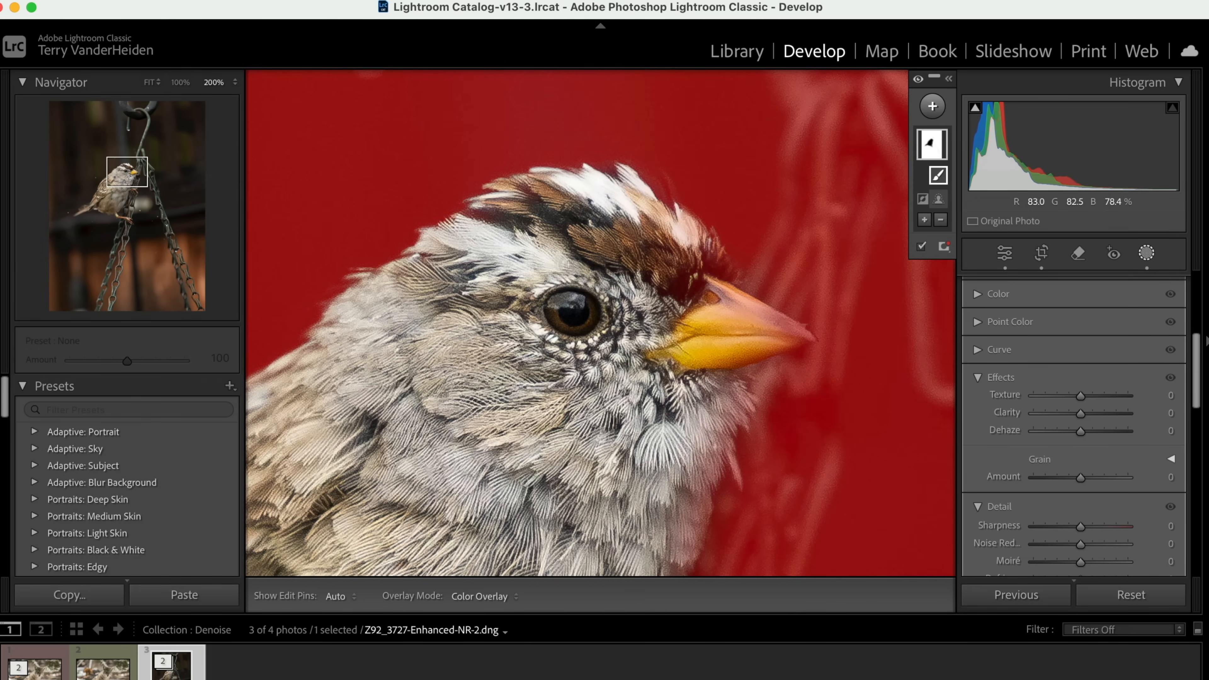
pyautogui.moveTo(568, 264); pyautogui.dragTo(716, 334)
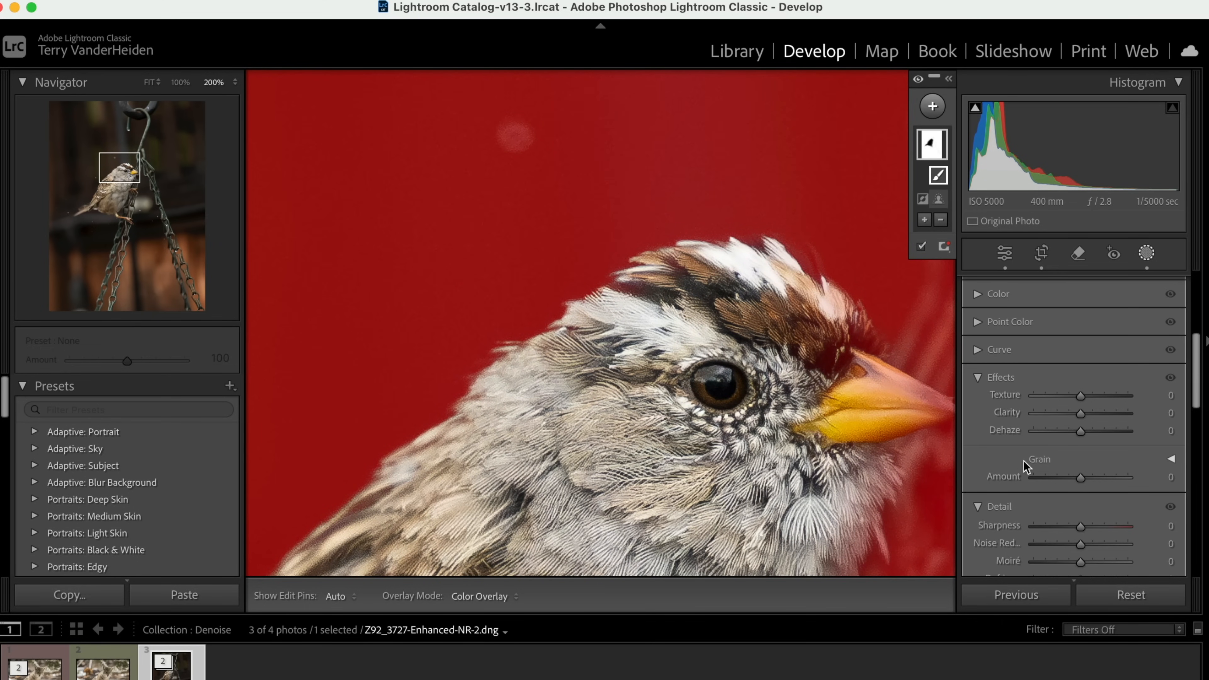
pyautogui.moveTo(1078, 396); pyautogui.dragTo(1031, 405)
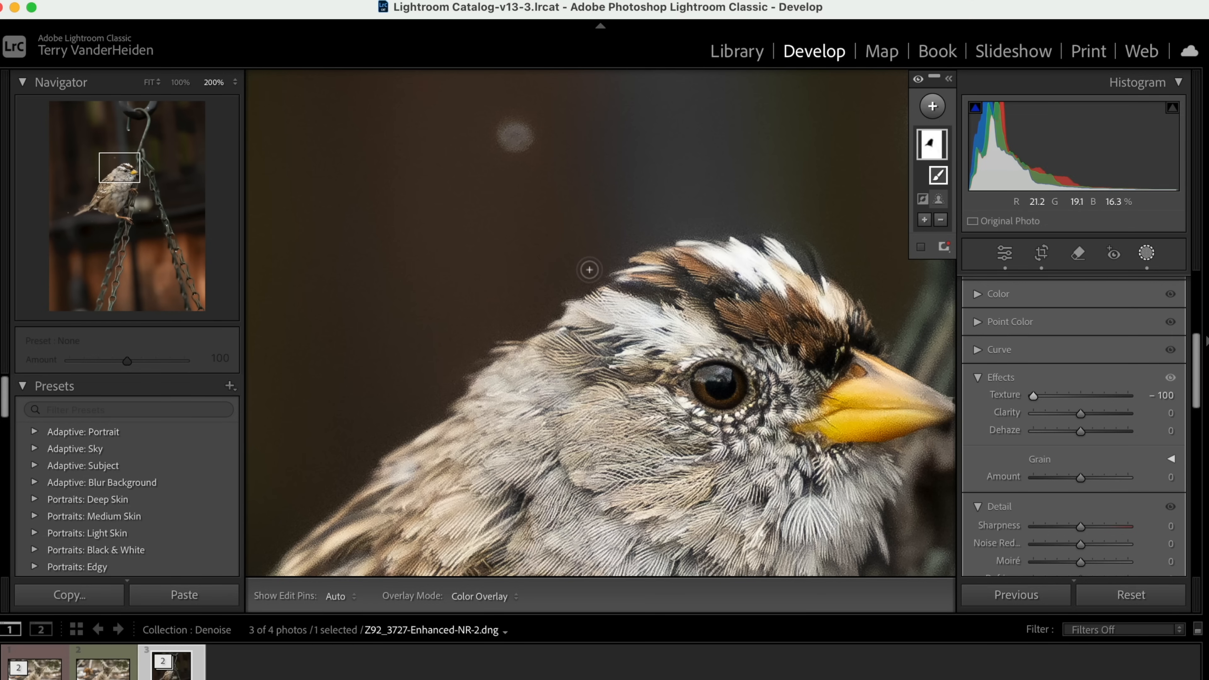
# Step: Start a new brush mask and paint over the bird's eye at size 5 and Flow 100
pyautogui.press('k')
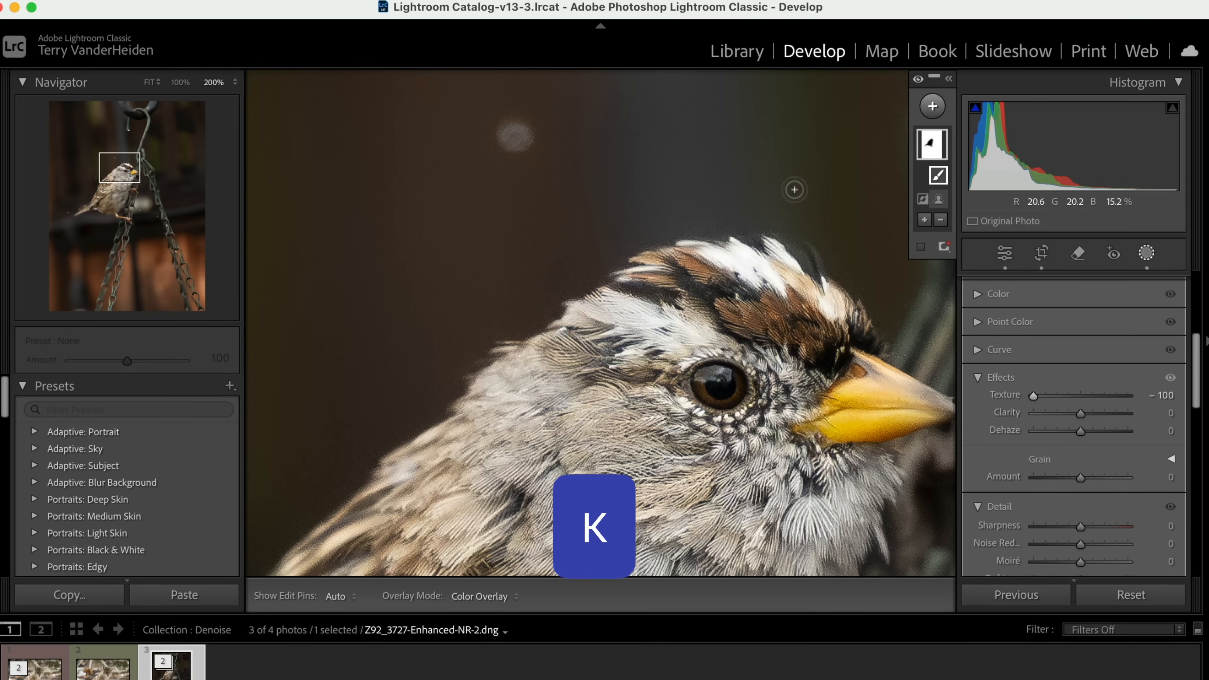
pyautogui.click(505, 376)
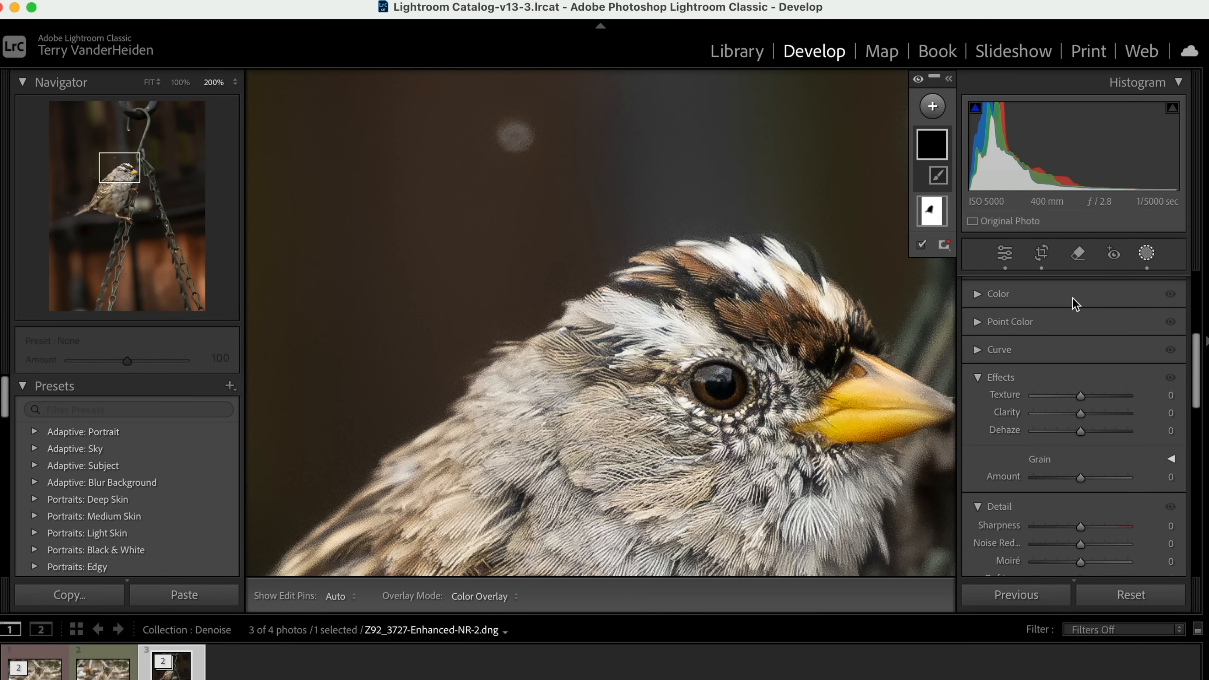
pyautogui.press('k')
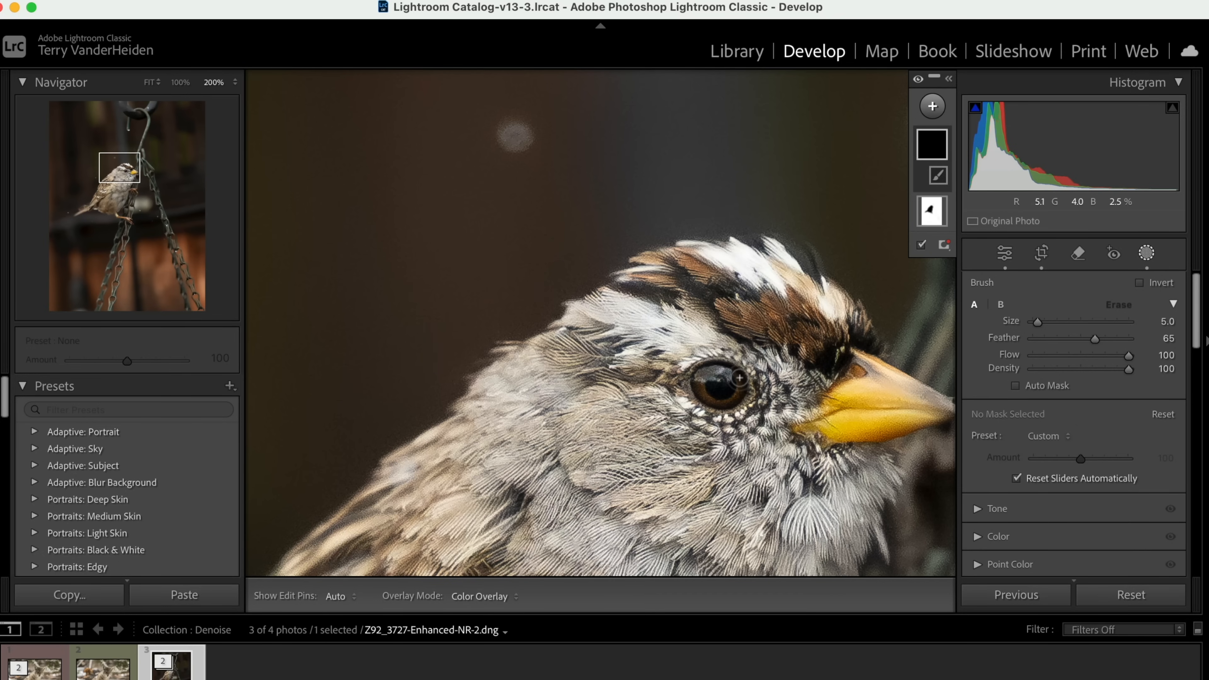
pyautogui.press('h')
pyautogui.moveTo(735, 371)
pyautogui.mouseDown()
pyautogui.moveTo(696, 361)
pyautogui.moveTo(692, 391)
pyautogui.moveTo(706, 404)
pyautogui.moveTo(736, 408)
pyautogui.moveTo(748, 396)
pyautogui.moveTo(707, 370)
pyautogui.moveTo(722, 392)
pyautogui.mouseUp()
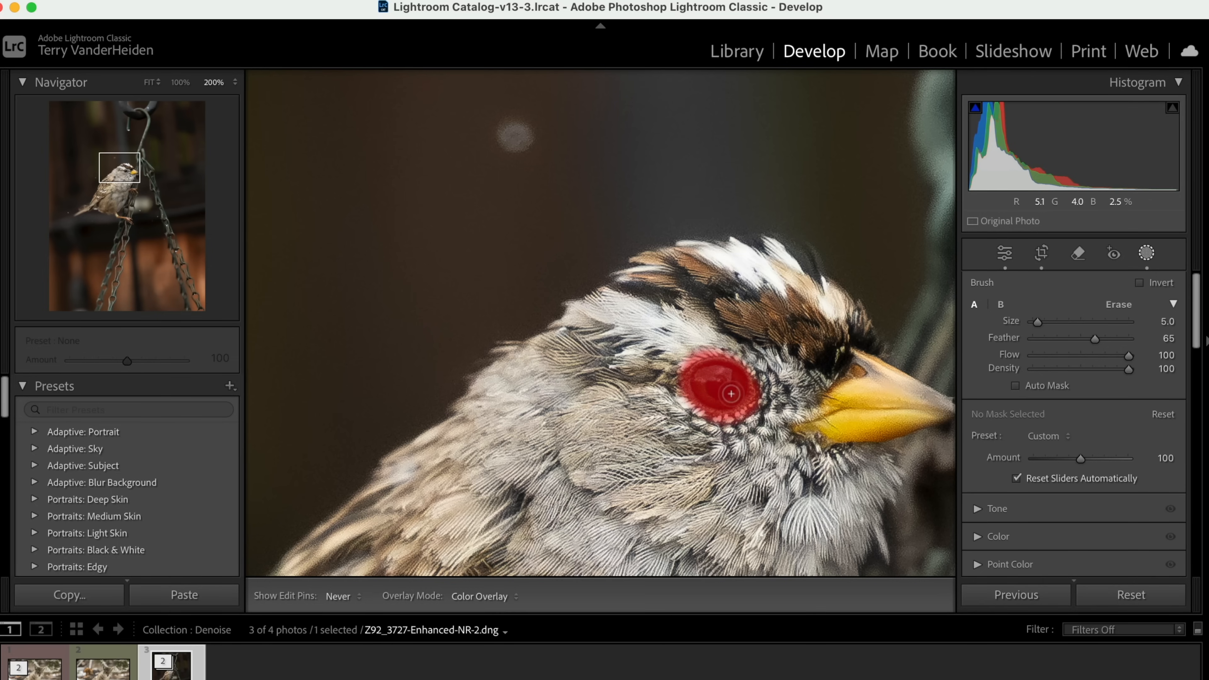
pyautogui.moveTo(712, 358); pyautogui.dragTo(680, 398)
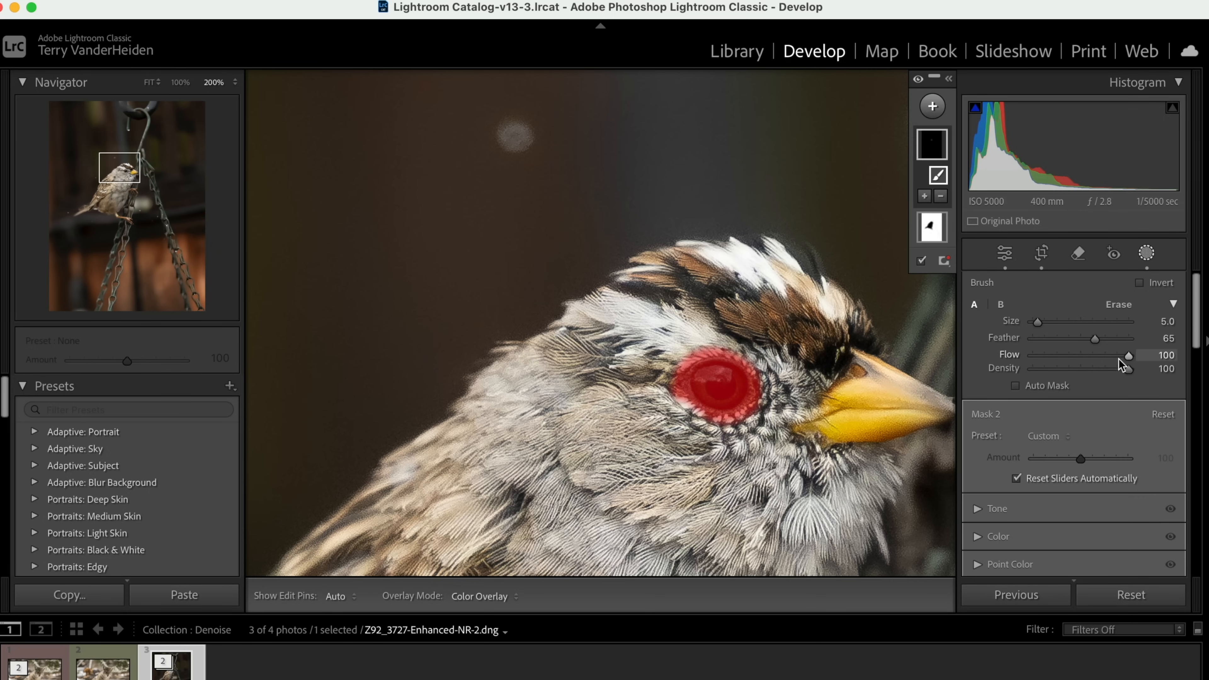
# Step: Set the brush Flow to 57 and size to 12, and paint the feathers around the bird's eye
pyautogui.moveTo(1111, 356); pyautogui.dragTo(1086, 356)
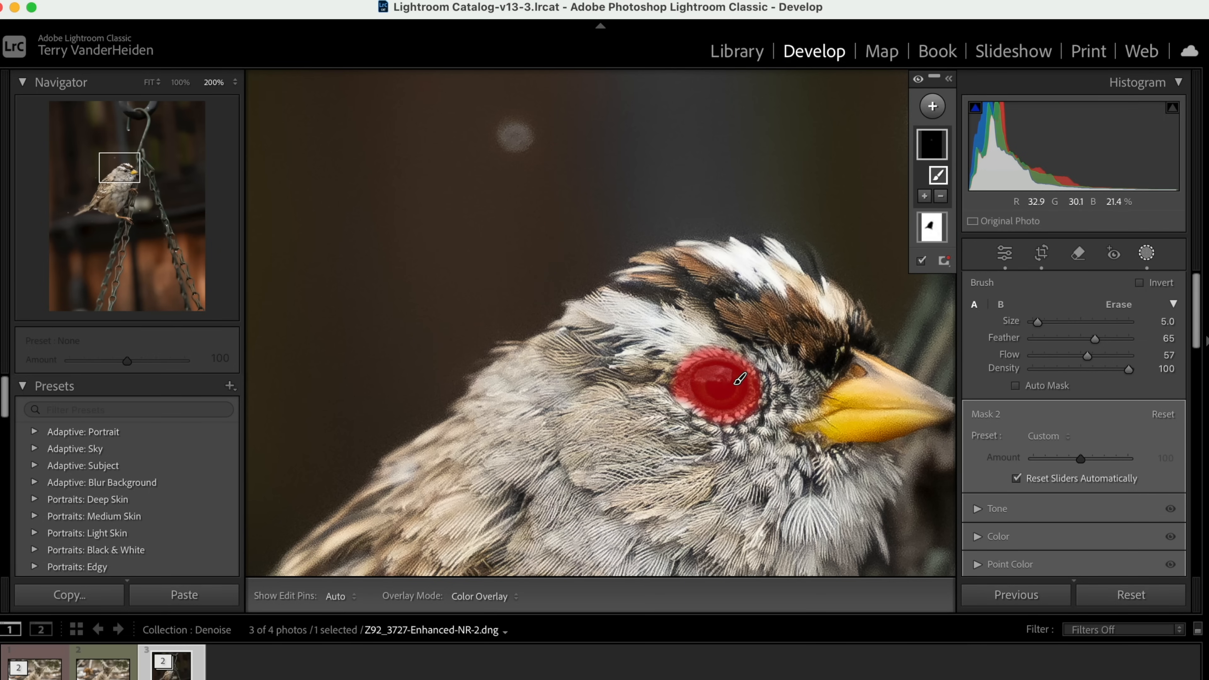
pyautogui.scroll(3, 741, 377)
pyautogui.press('h')
pyautogui.moveTo(778, 378)
pyautogui.mouseDown()
pyautogui.moveTo(767, 354)
pyautogui.moveTo(736, 342)
pyautogui.moveTo(683, 342)
pyautogui.moveTo(657, 370)
pyautogui.moveTo(653, 402)
pyautogui.moveTo(700, 436)
pyautogui.moveTo(753, 428)
pyautogui.moveTo(769, 406)
pyautogui.mouseUp()
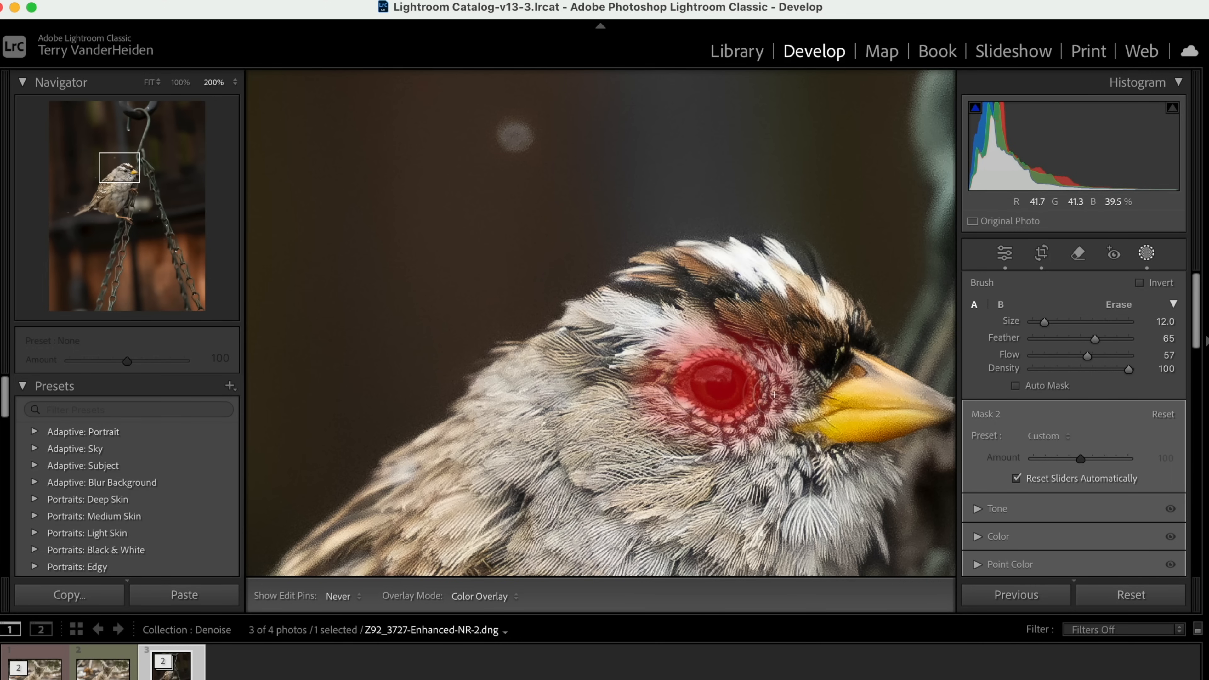
pyautogui.press('h')
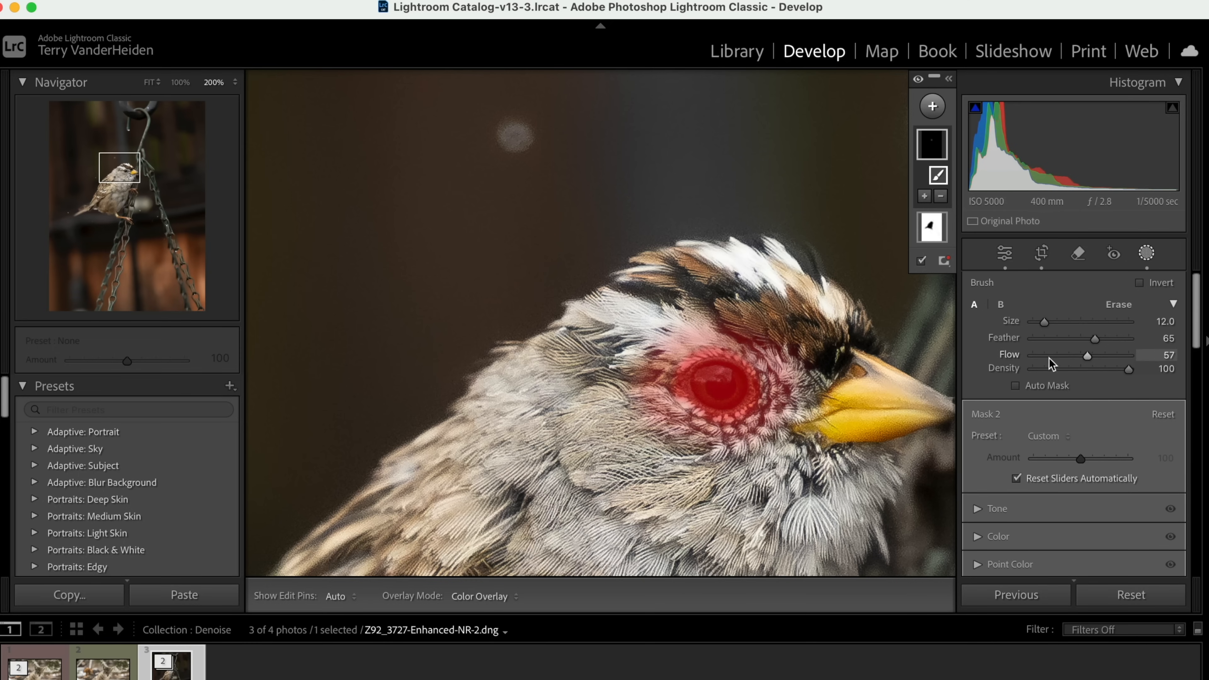
# Step: Lower the brush Flow to 22, enlarge it to size 16, and paint lightly over the cheek below the eye
pyautogui.moveTo(1090, 355); pyautogui.dragTo(1056, 358)
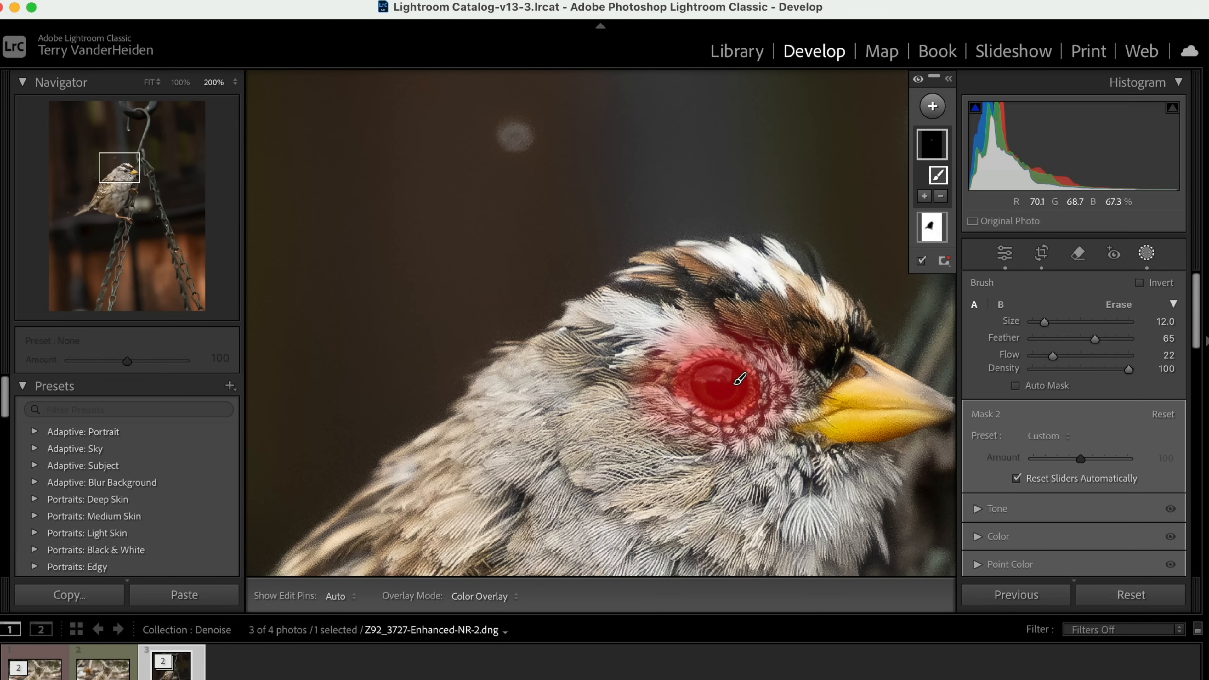
pyautogui.press(']')
pyautogui.press(']')
pyautogui.press(']')
pyautogui.press(']')
pyautogui.press('h')
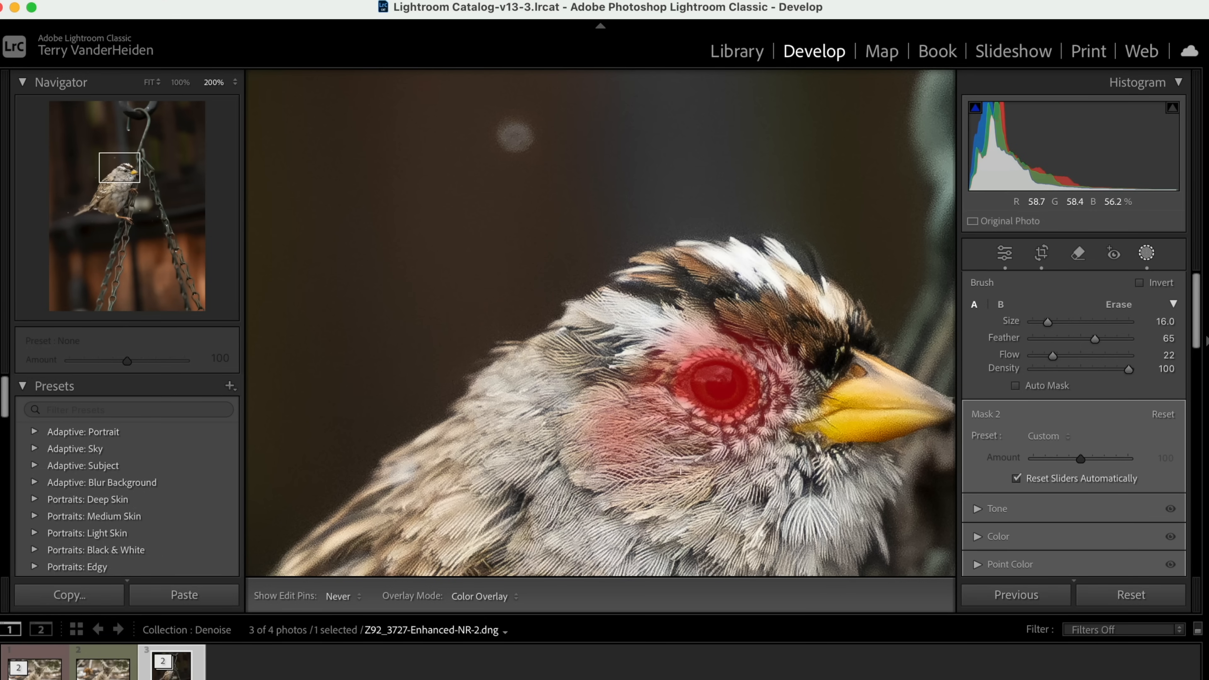
pyautogui.click(766, 481)
pyautogui.press('h')
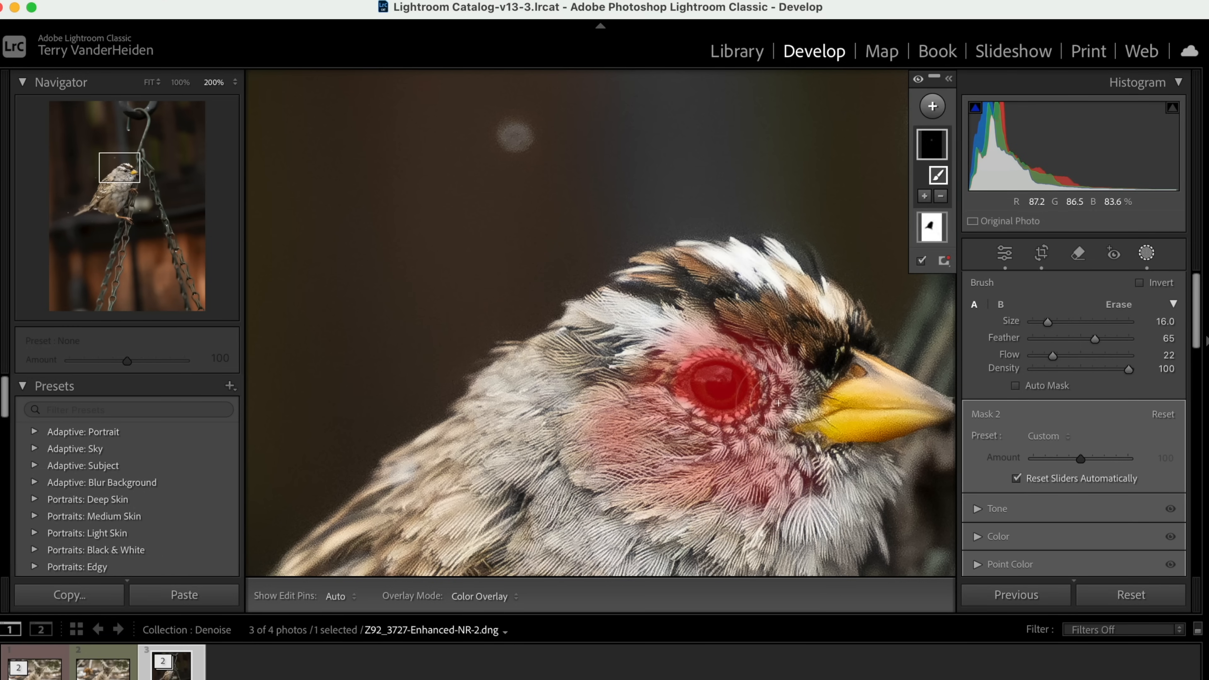
# Step: Extend the light brush coverage above and behind the eye, across the side of the head, and over the throat
pyautogui.press('h')
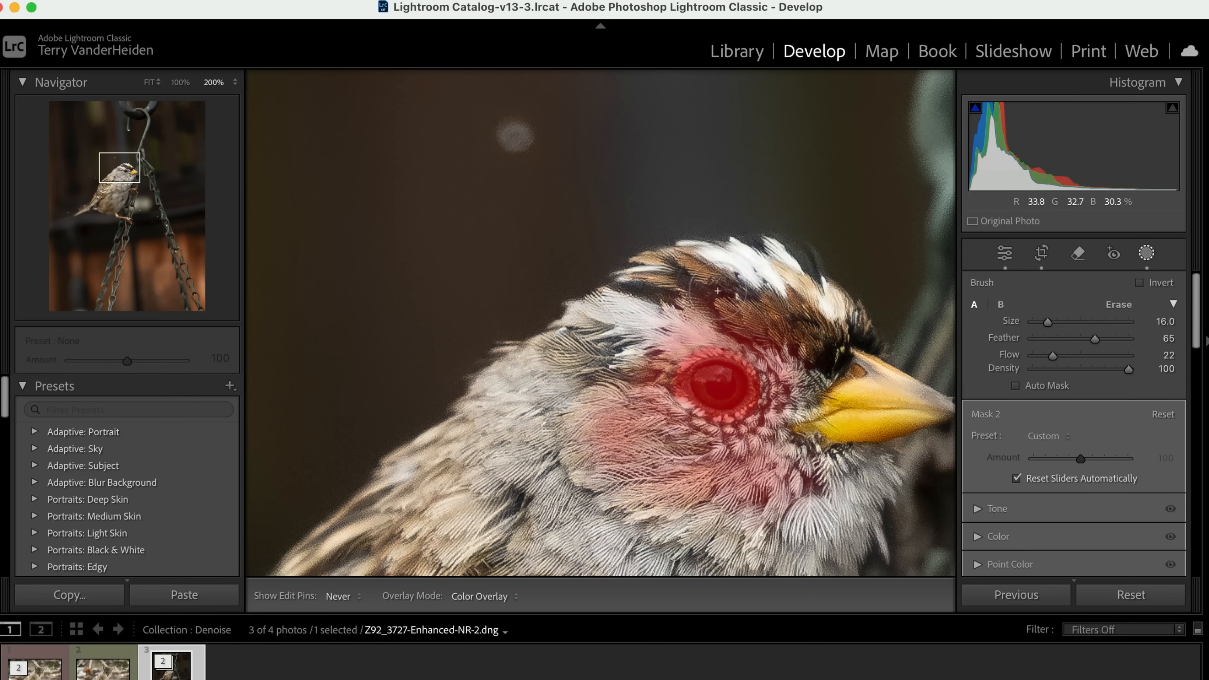
pyautogui.press('h')
pyautogui.press('h')
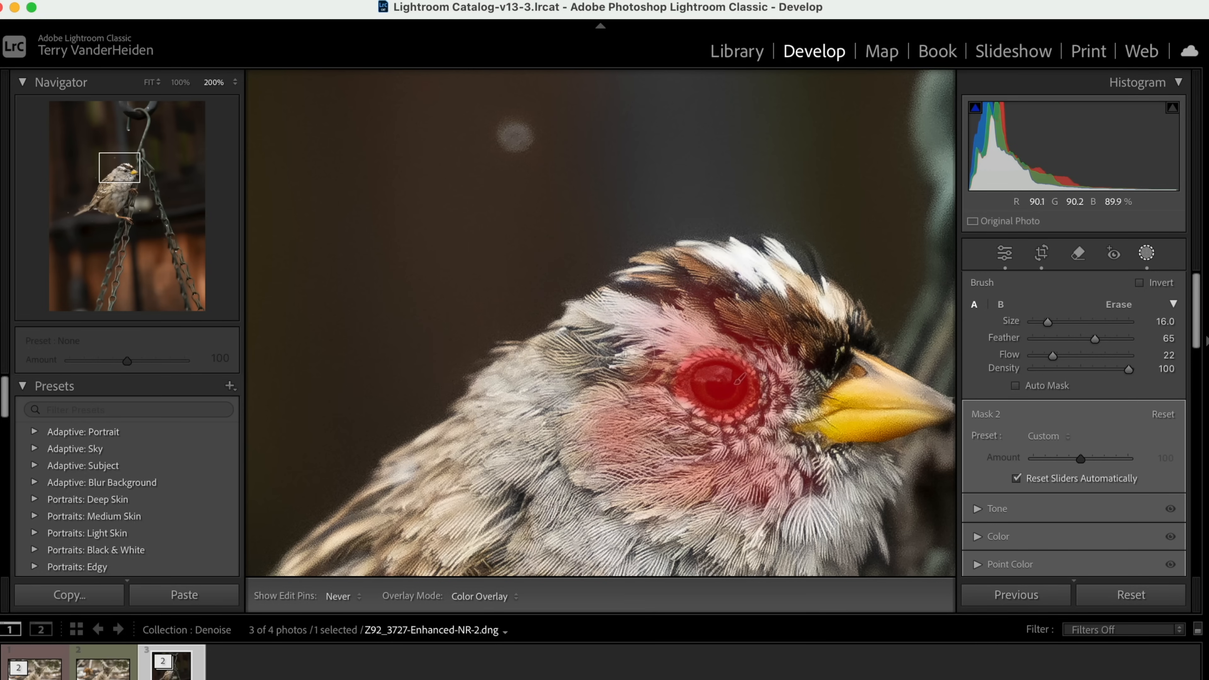
pyautogui.moveTo(541, 398)
pyautogui.mouseDown()
pyautogui.moveTo(522, 430)
pyautogui.moveTo(578, 433)
pyautogui.moveTo(524, 467)
pyautogui.moveTo(626, 489)
pyautogui.moveTo(669, 524)
pyautogui.mouseUp()
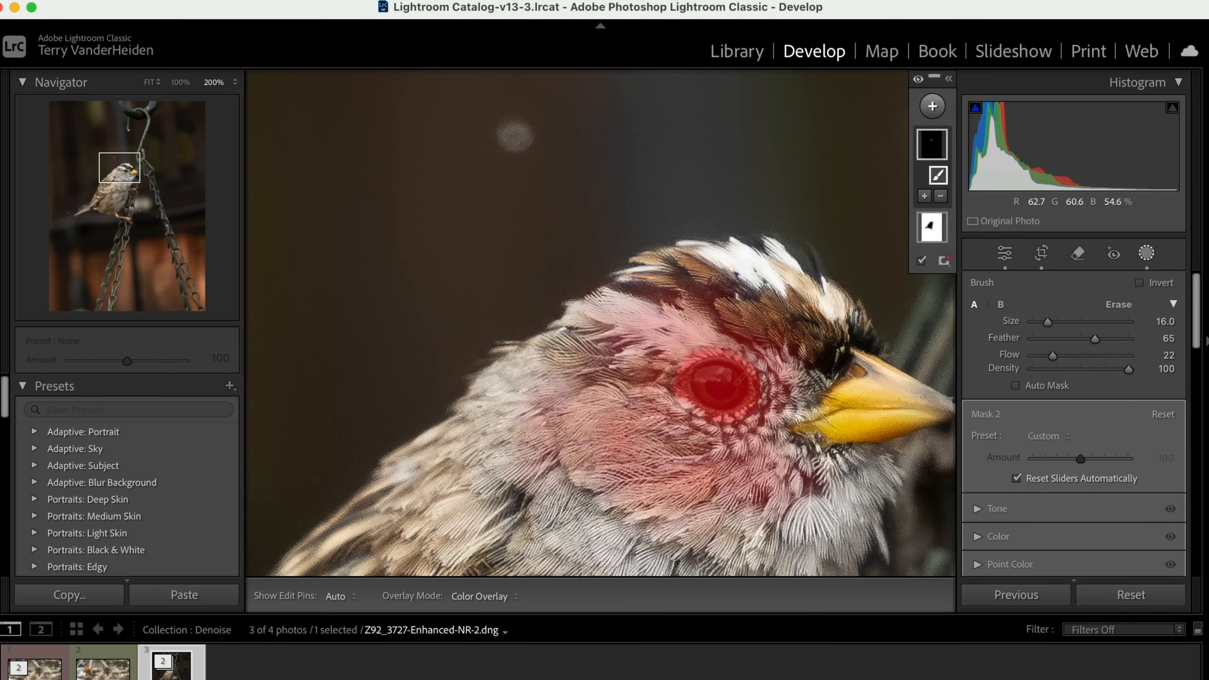
pyautogui.moveTo(740, 522); pyautogui.dragTo(817, 503)
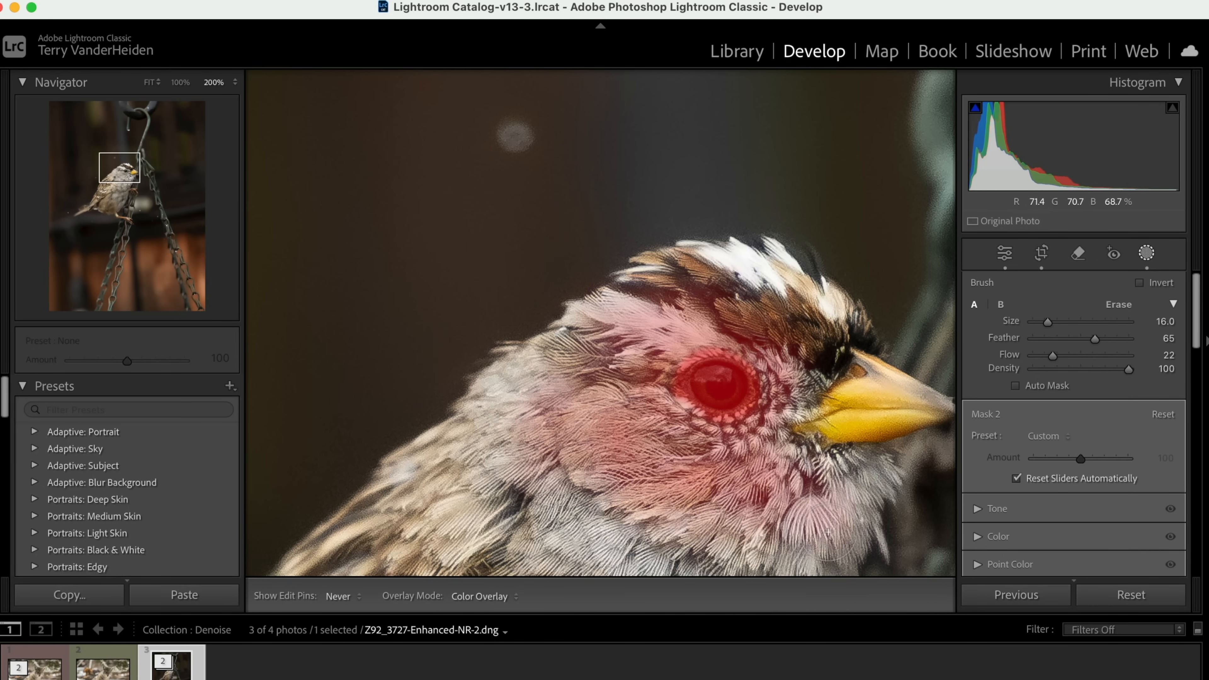
pyautogui.press('h')
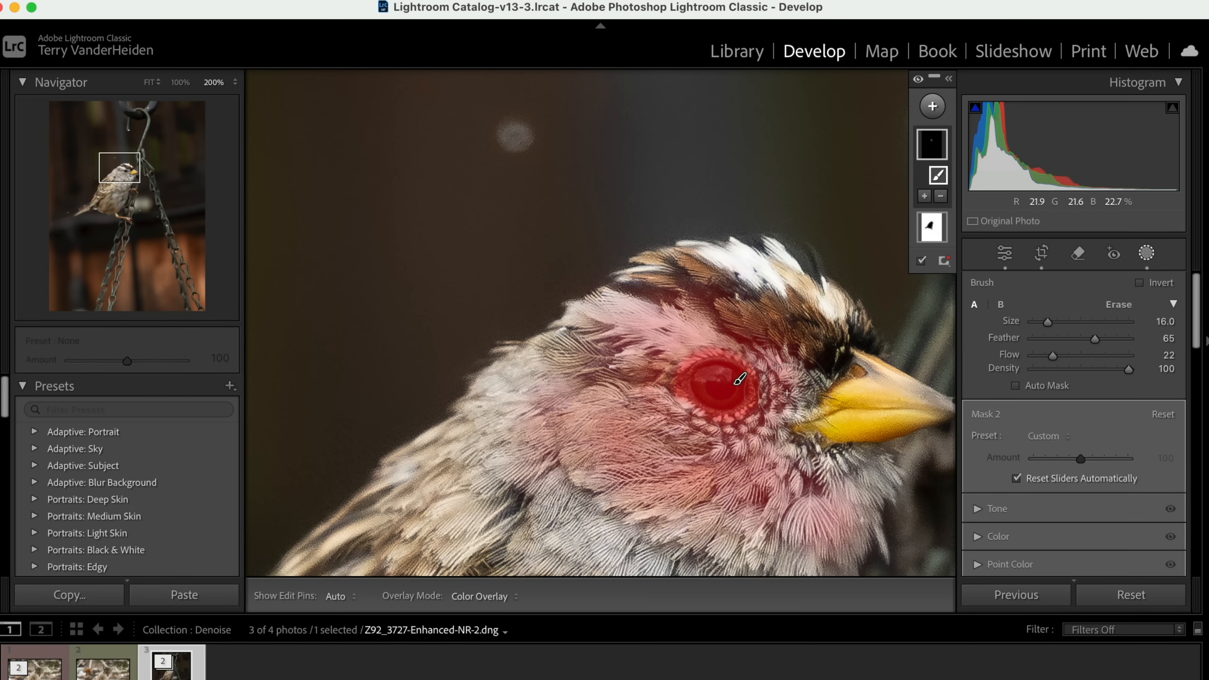
pyautogui.press('h')
pyautogui.press('h')
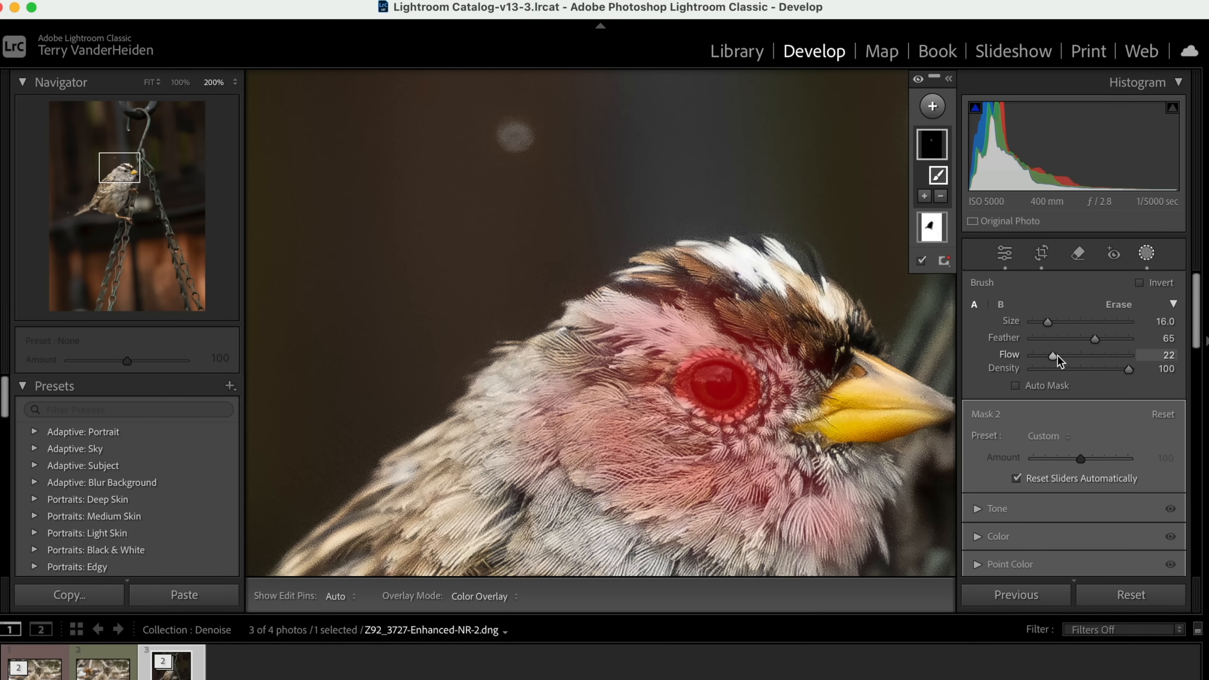
# Step: Set the brush Flow to 100 and size to 4, and paint along the line between the beak halves and over the nostril
pyautogui.moveTo(1053, 355); pyautogui.dragTo(1143, 355)
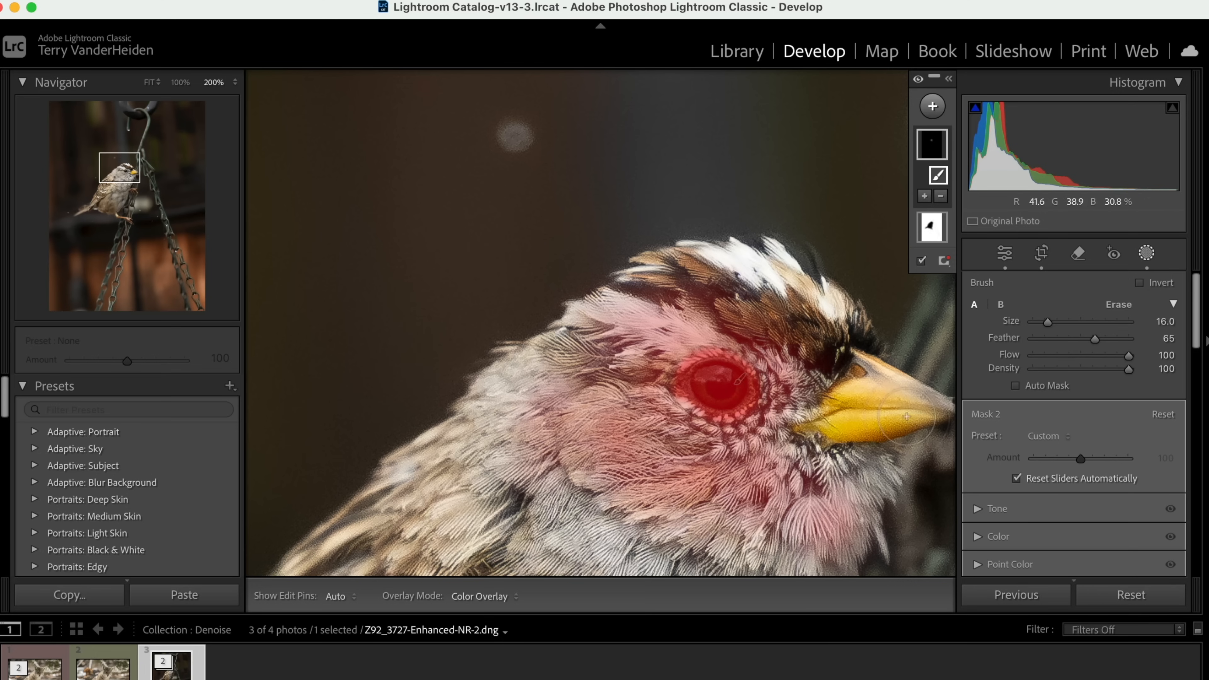
pyautogui.scroll(-5, 824, 419)
pyautogui.scroll(-4, 824, 418)
pyautogui.press('h')
pyautogui.moveTo(808, 426)
pyautogui.mouseDown()
pyautogui.moveTo(841, 411)
pyautogui.moveTo(939, 413)
pyautogui.mouseUp()
pyautogui.press('h')
pyautogui.moveTo(866, 378); pyautogui.dragTo(851, 374)
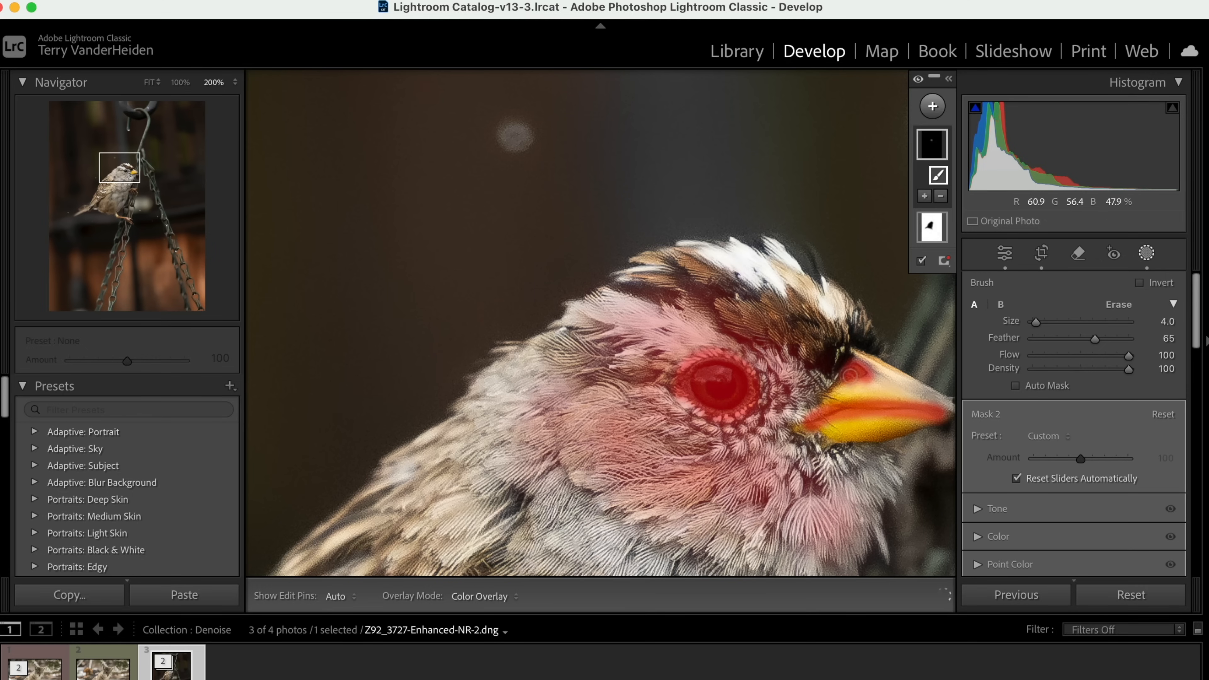
# Step: Paint over the rest of the beak with brush Flow 47 and size 6, and undo the stray stroke in the background behind the head
pyautogui.moveTo(1125, 353); pyautogui.dragTo(1073, 358)
pyautogui.press(']')
pyautogui.press(']')
pyautogui.press(']')
pyautogui.press(']')
pyautogui.press(']')
pyautogui.press(']')
pyautogui.press(']')
pyautogui.moveTo(821, 403)
pyautogui.mouseDown()
pyautogui.moveTo(897, 390)
pyautogui.moveTo(907, 400)
pyautogui.moveTo(902, 382)
pyautogui.moveTo(838, 364)
pyautogui.moveTo(921, 410)
pyautogui.moveTo(814, 388)
pyautogui.moveTo(888, 426)
pyautogui.moveTo(838, 441)
pyautogui.moveTo(852, 436)
pyautogui.moveTo(790, 436)
pyautogui.moveTo(802, 419)
pyautogui.moveTo(794, 432)
pyautogui.mouseUp()
pyautogui.press('h')
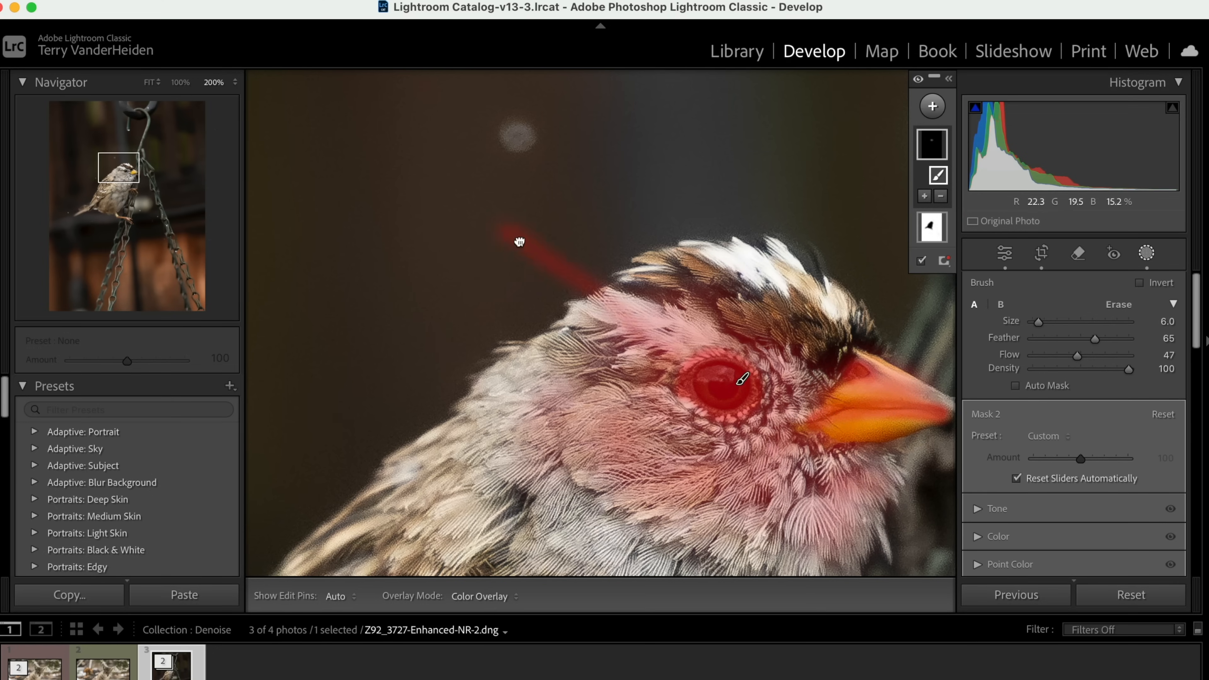
pyautogui.moveTo(521, 242); pyautogui.dragTo(529, 265)
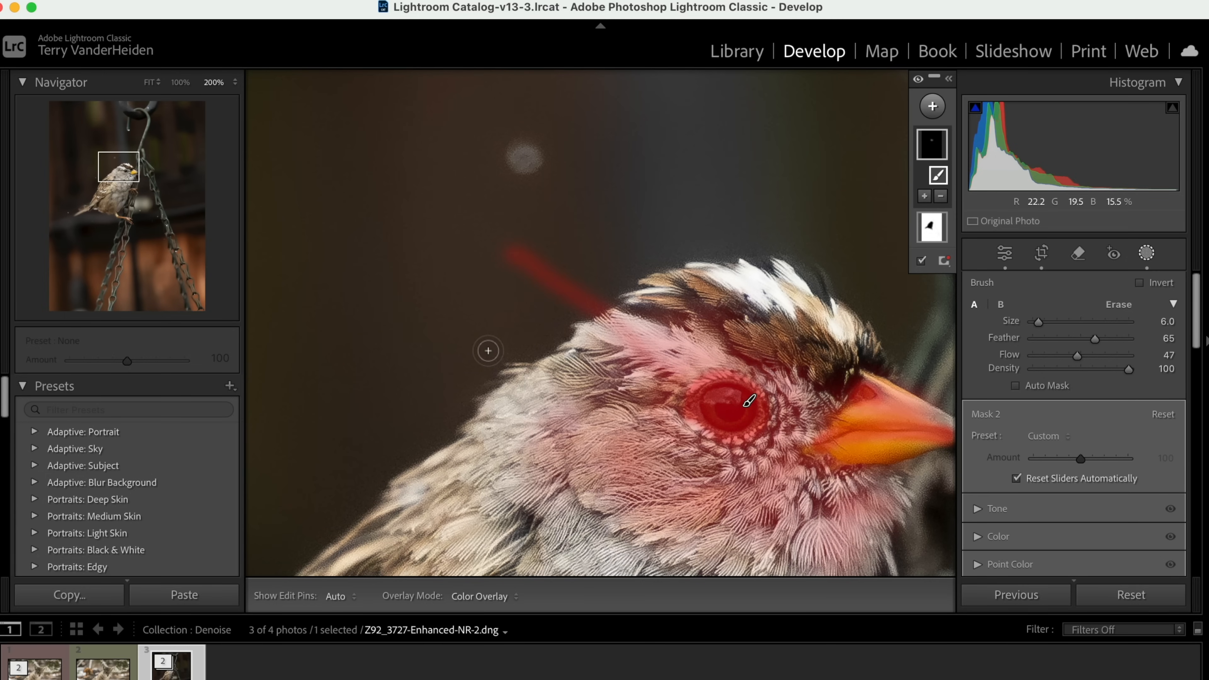
pyautogui.press('super+z')
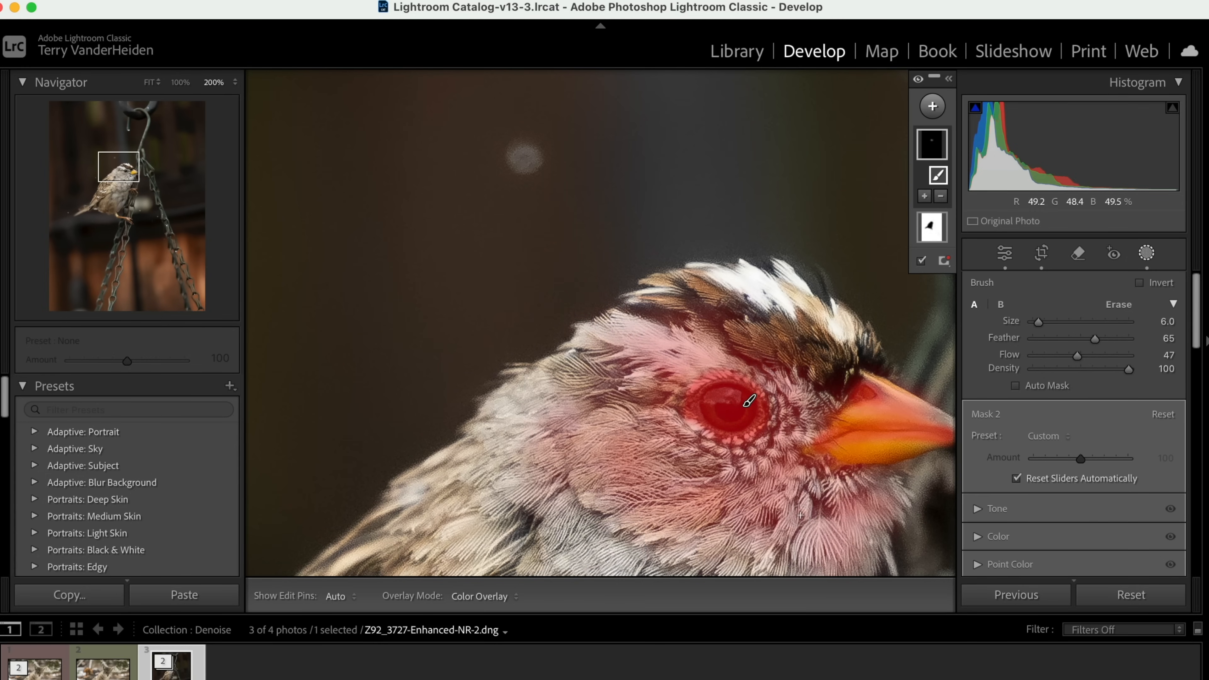
# Step: Set the brush Flow to 25 and size to 15, and paint lightly over the bird's neck, shoulder and breast feathers
pyautogui.moveTo(797, 507); pyautogui.dragTo(639, 366)
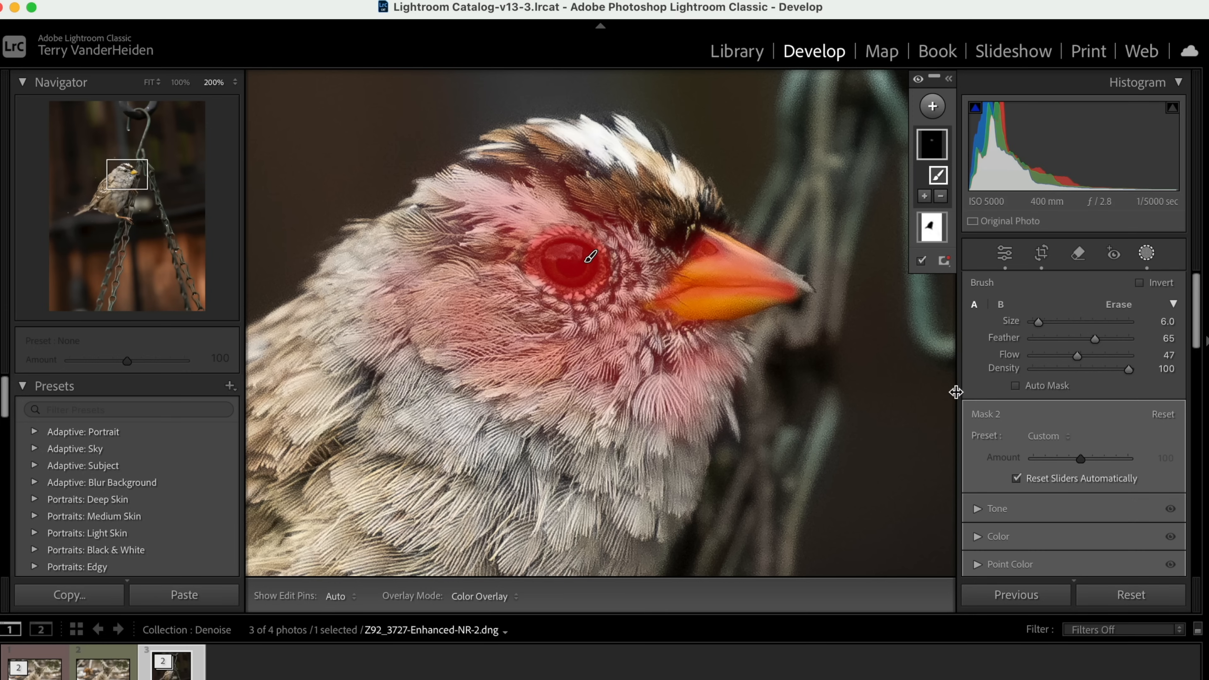
pyautogui.moveTo(1077, 355); pyautogui.dragTo(1056, 356)
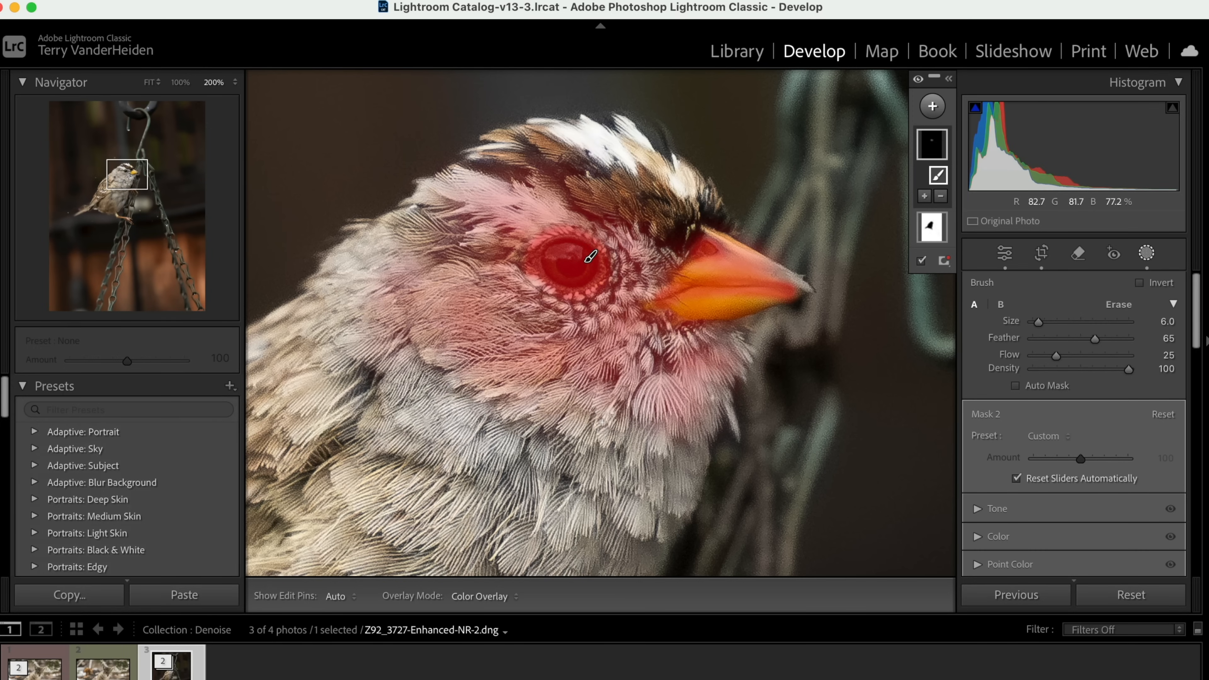
pyautogui.press('h')
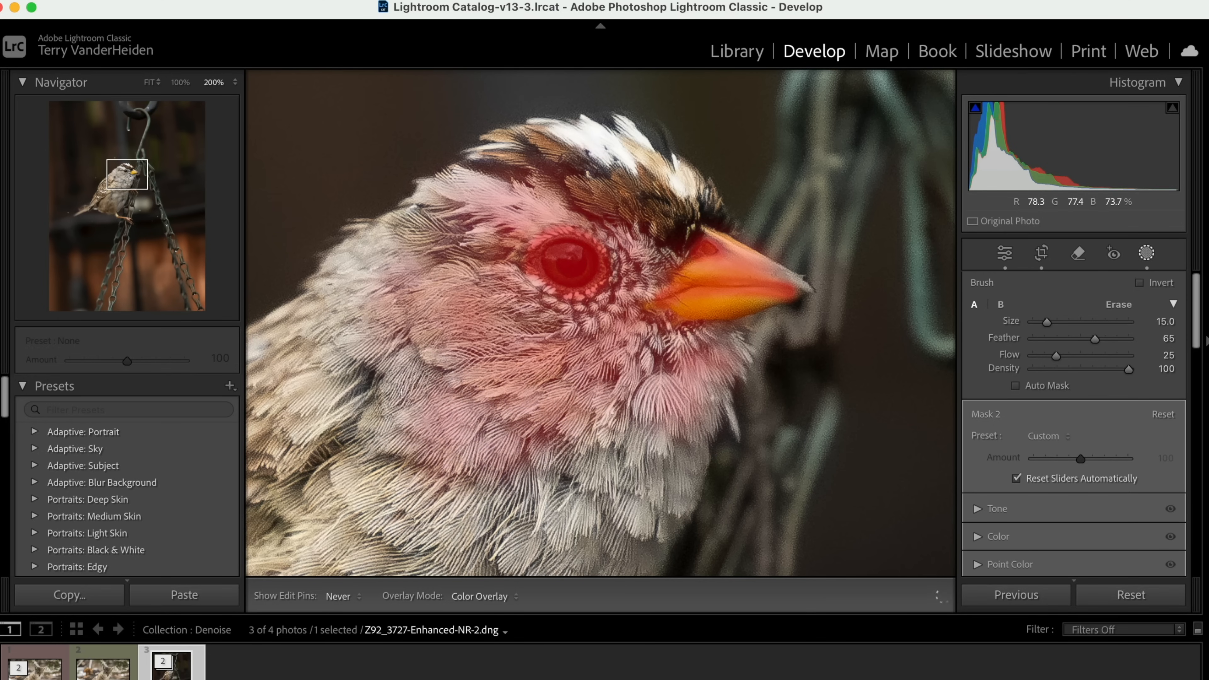
pyautogui.press('h')
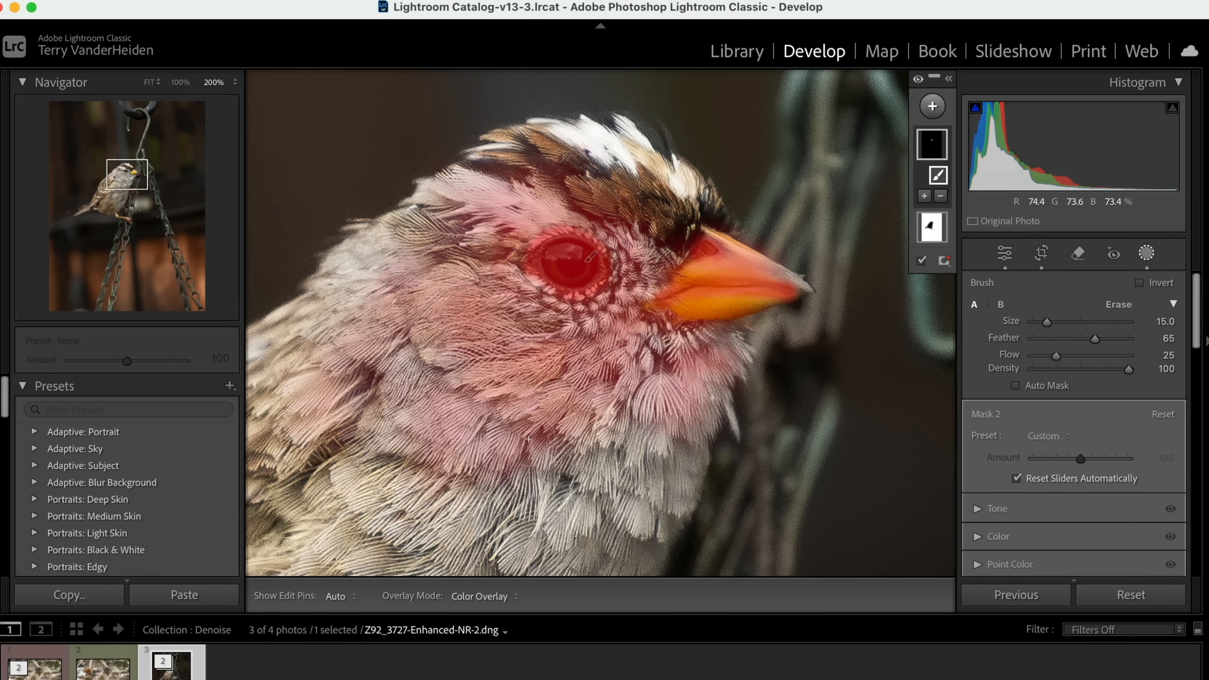
pyautogui.press('h')
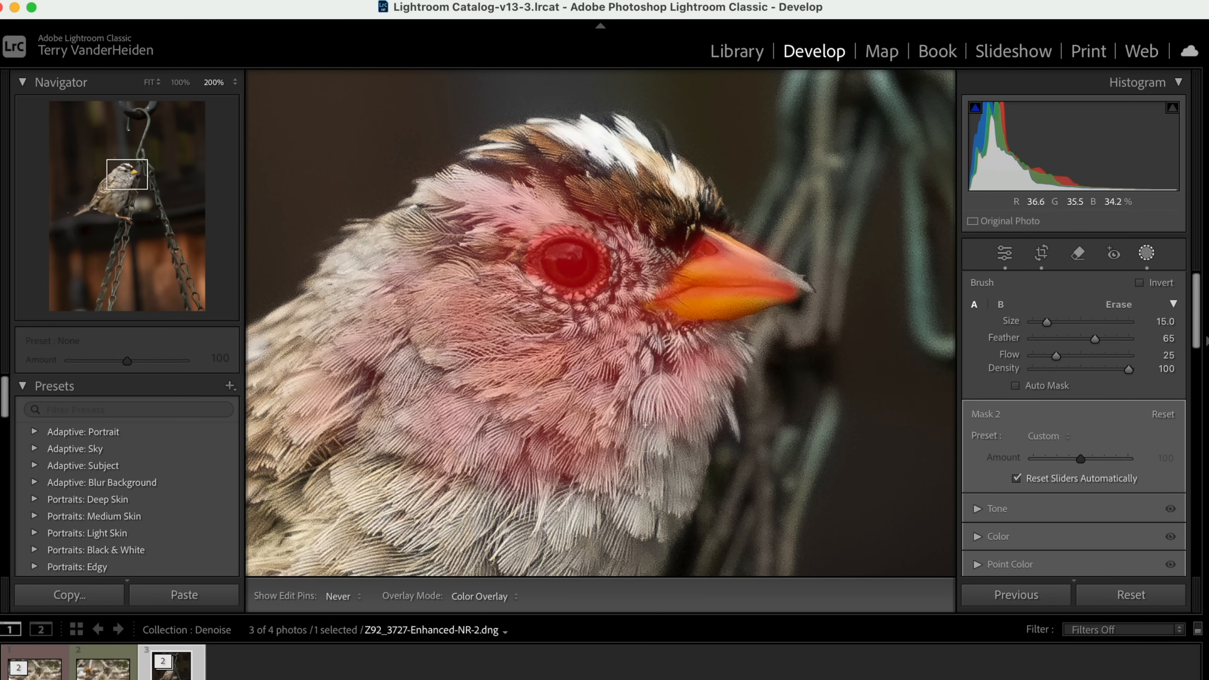
pyautogui.press('h')
pyautogui.press('h')
pyautogui.moveTo(440, 486)
pyautogui.mouseDown()
pyautogui.moveTo(367, 478)
pyautogui.moveTo(382, 443)
pyautogui.mouseUp()
pyautogui.press('h')
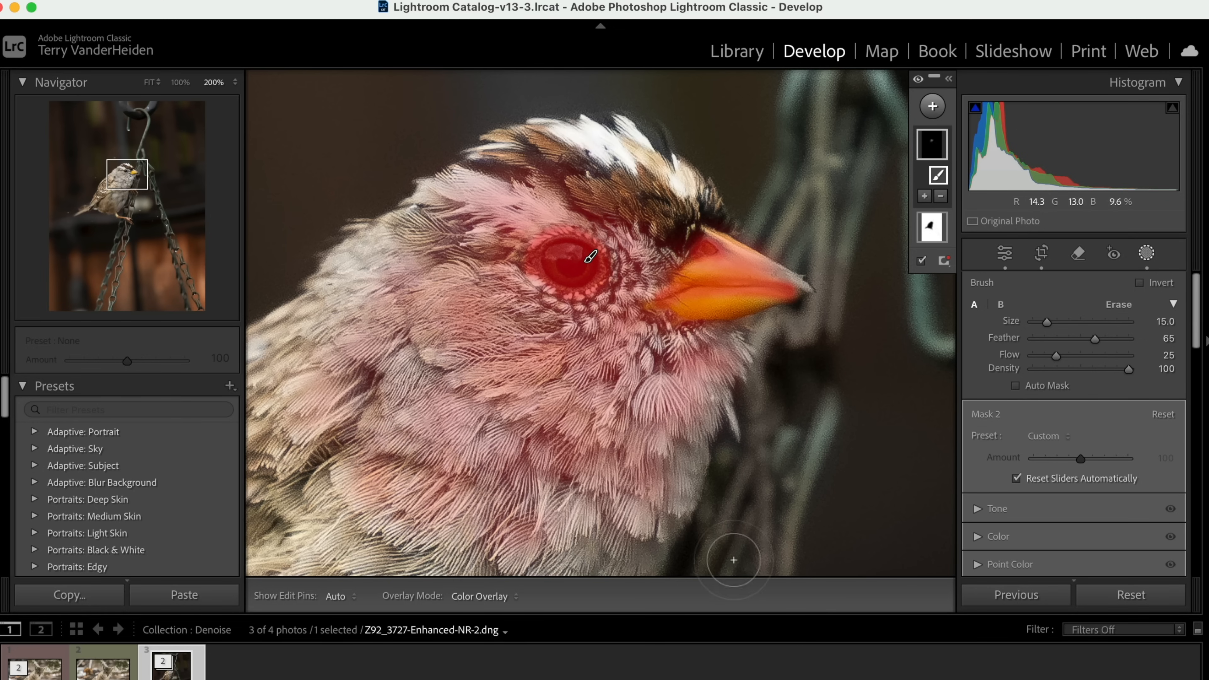
# Step: Test the brush mask's Sharpness at -100 and settle on a value of 18
pyautogui.moveTo(1197, 322); pyautogui.dragTo(1197, 402)
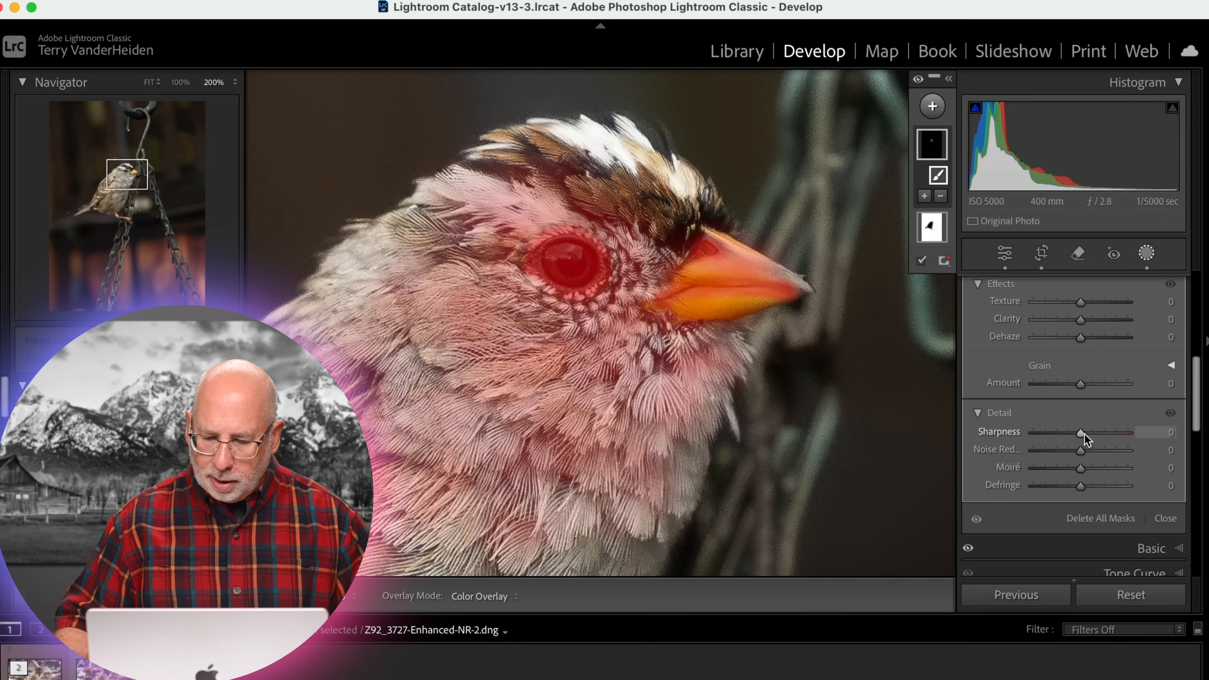
pyautogui.moveTo(1084, 433); pyautogui.dragTo(946, 435)
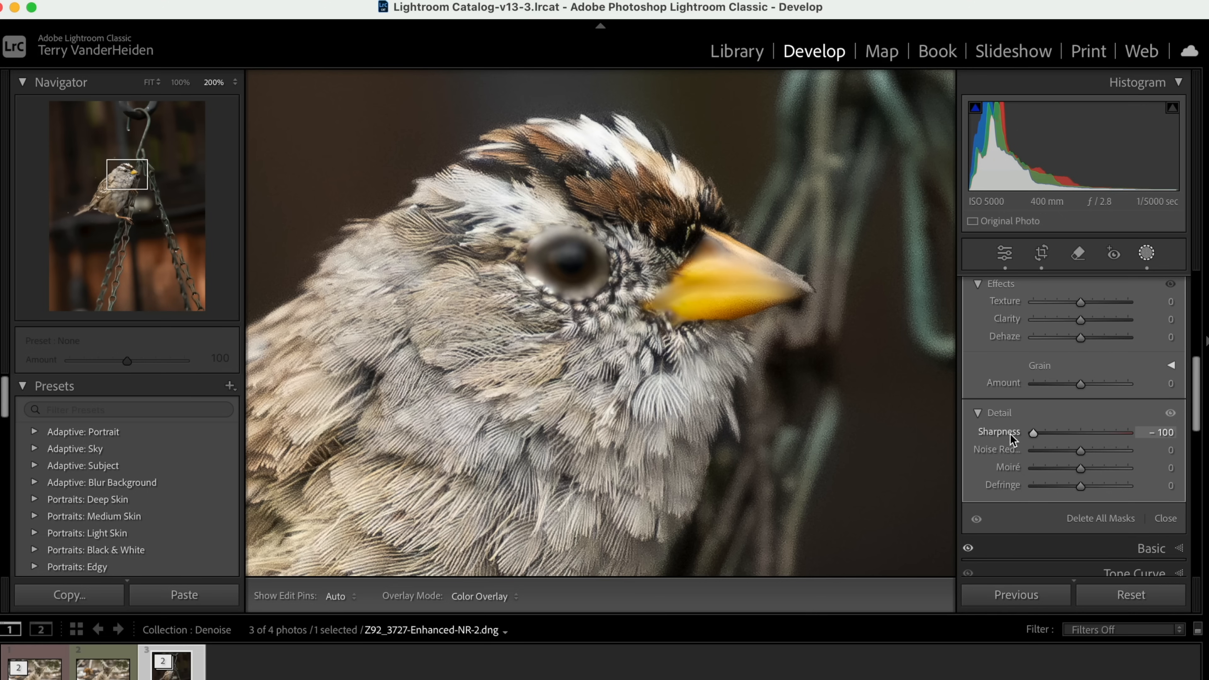
pyautogui.moveTo(1056, 433); pyautogui.dragTo(1094, 431)
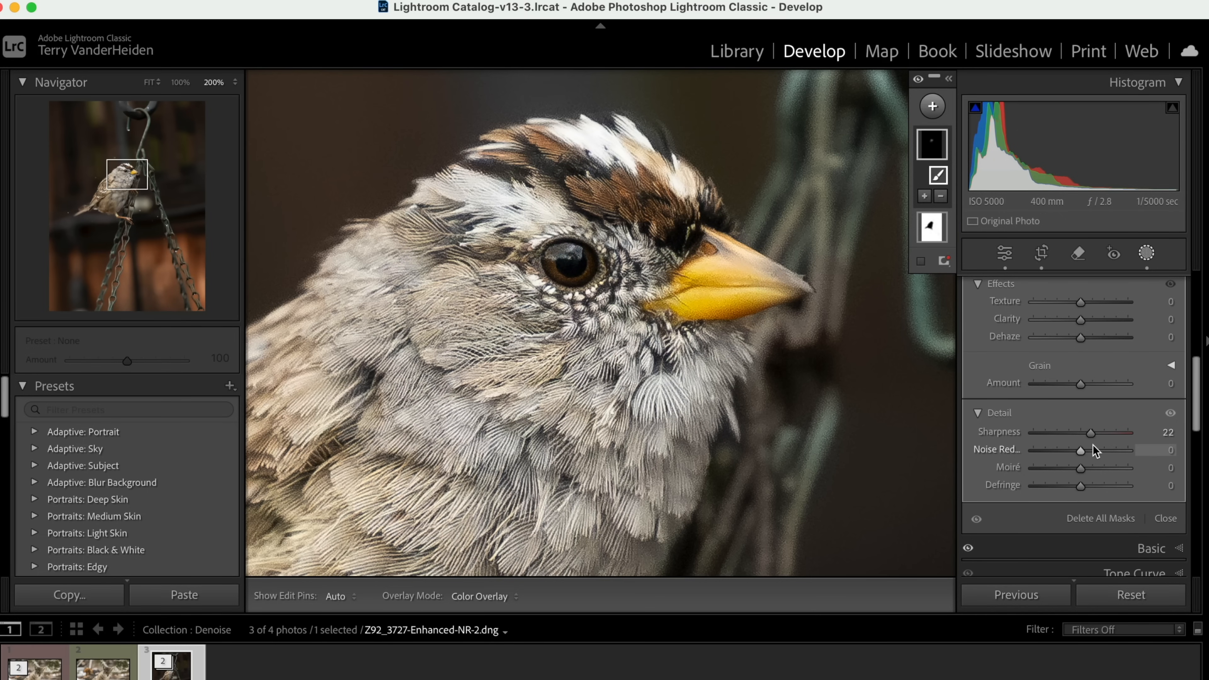
pyautogui.moveTo(1093, 433); pyautogui.dragTo(1091, 433)
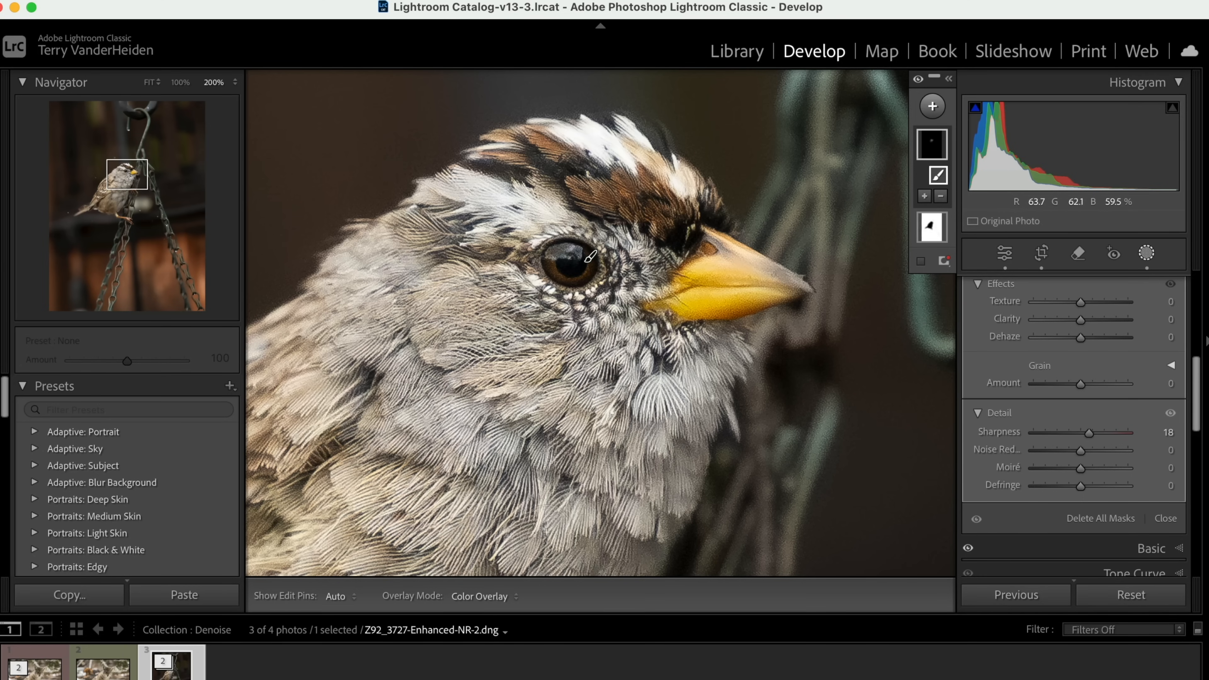
# Step: Return to the Library grid and assign a red color label to the denoised bird photo Z92_3727-Enhanced-NR-2.dng
pyautogui.click(181, 83)
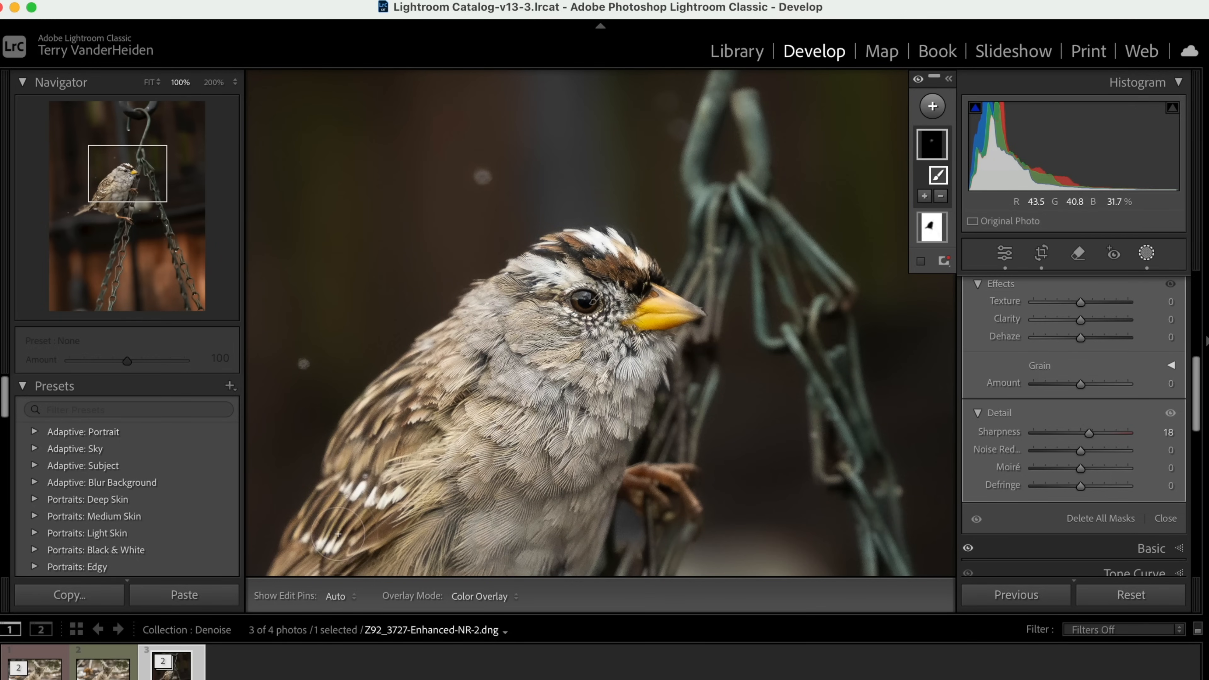
pyautogui.press('g')
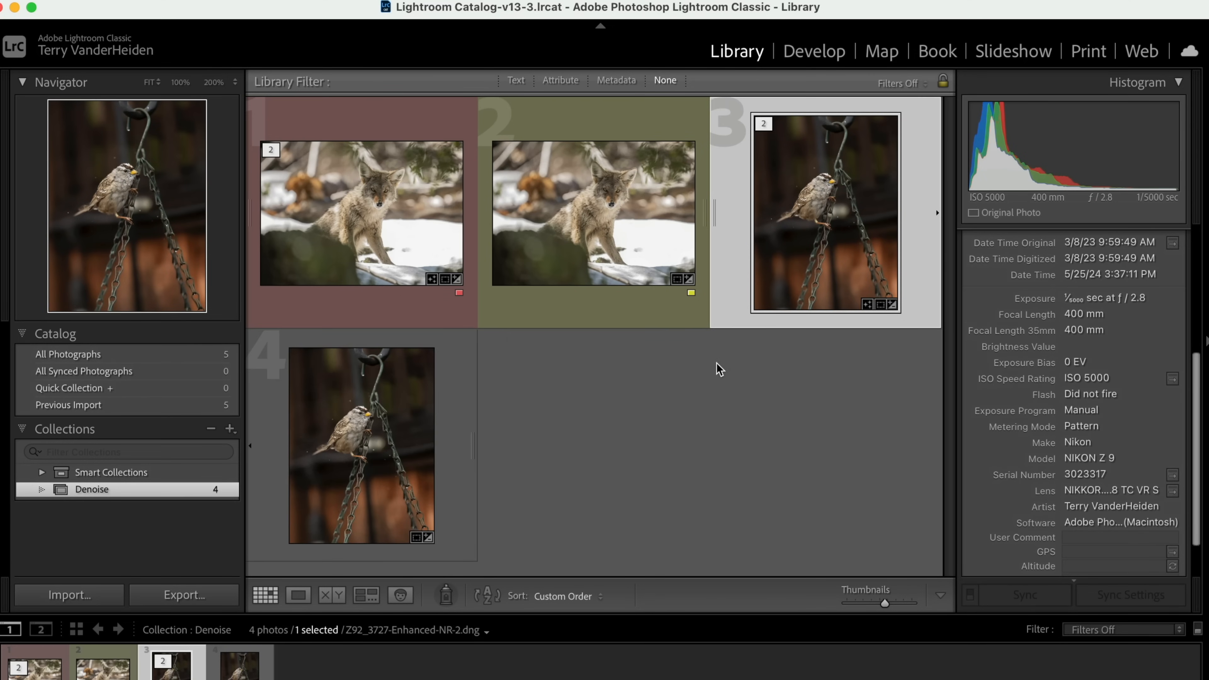
pyautogui.rightClick(825, 244)
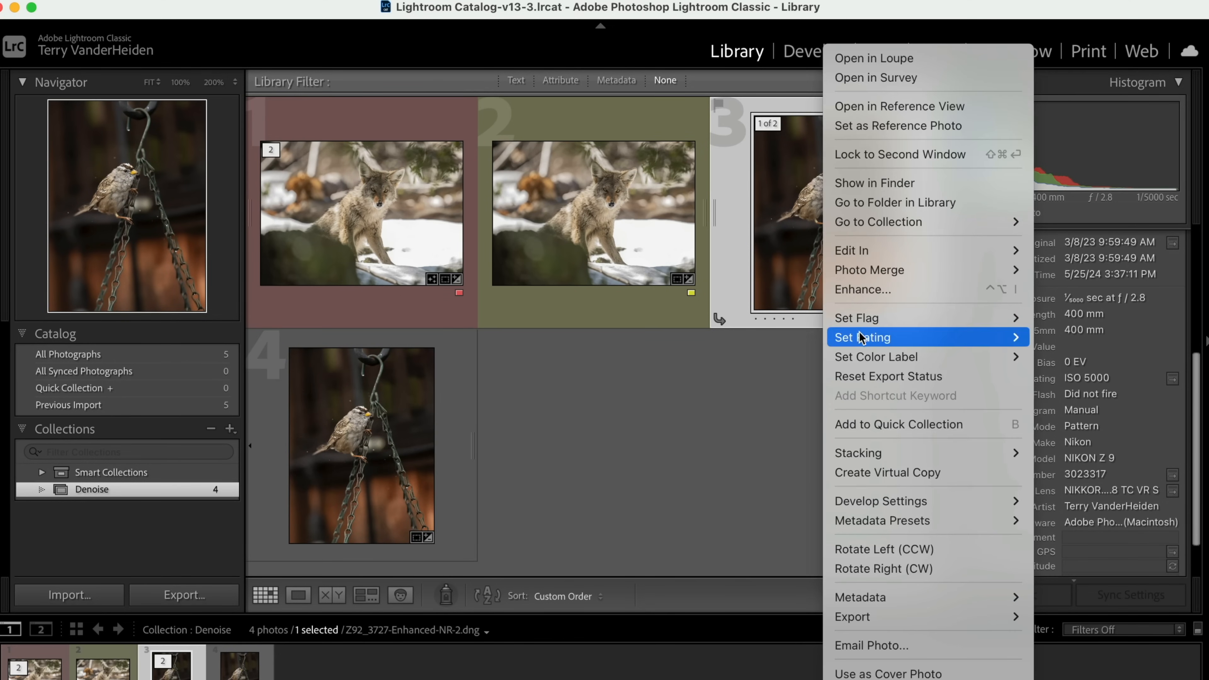
pyautogui.moveTo(872, 358)
pyautogui.click(1052, 357)
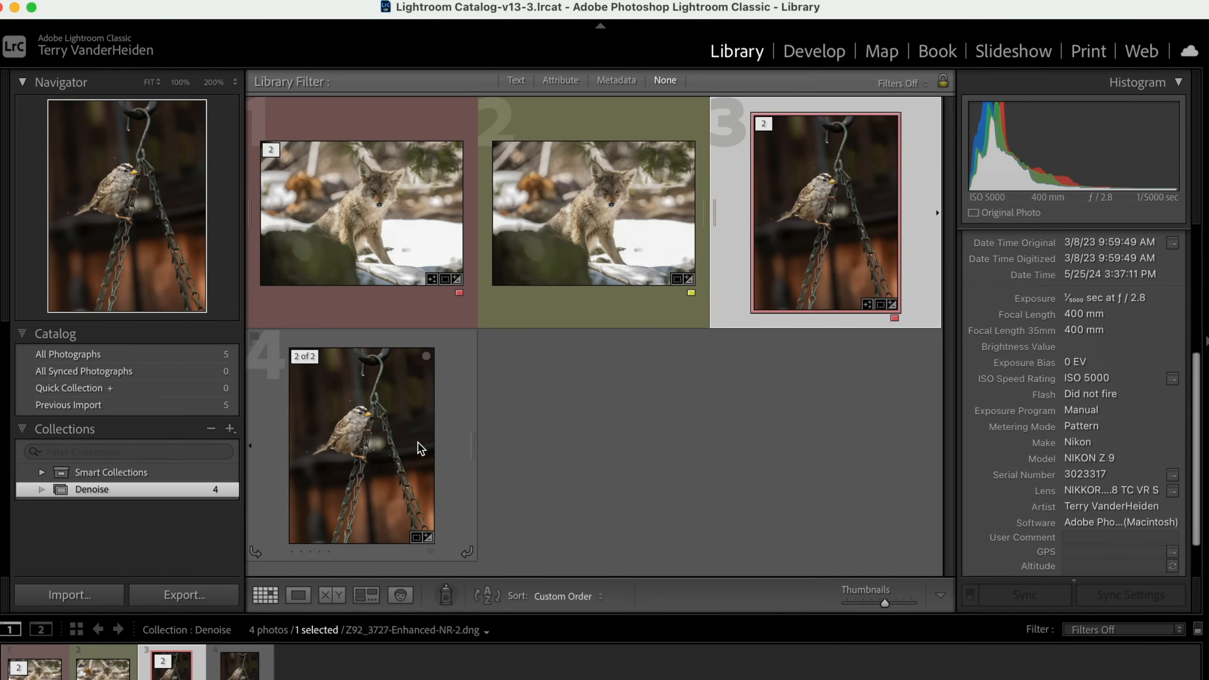
# Step: Assign a yellow color label to the original bird photo Z92_3727.nef
pyautogui.click(418, 443)
pyautogui.rightClick(416, 442)
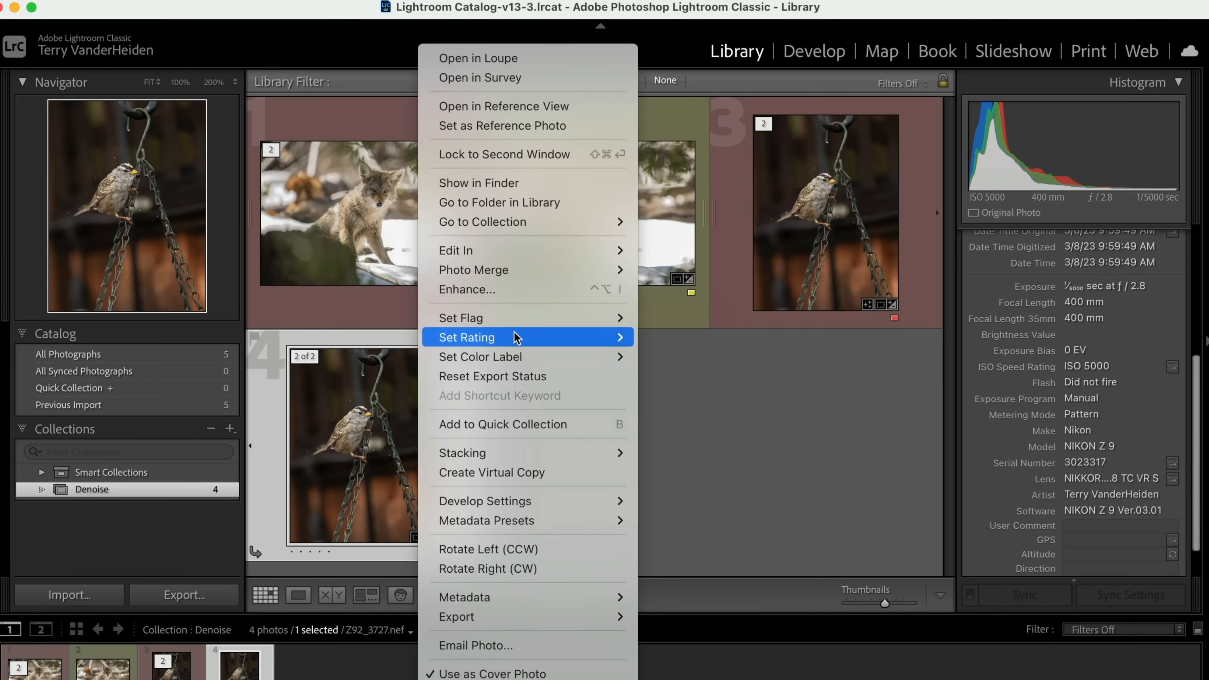
pyautogui.moveTo(519, 355)
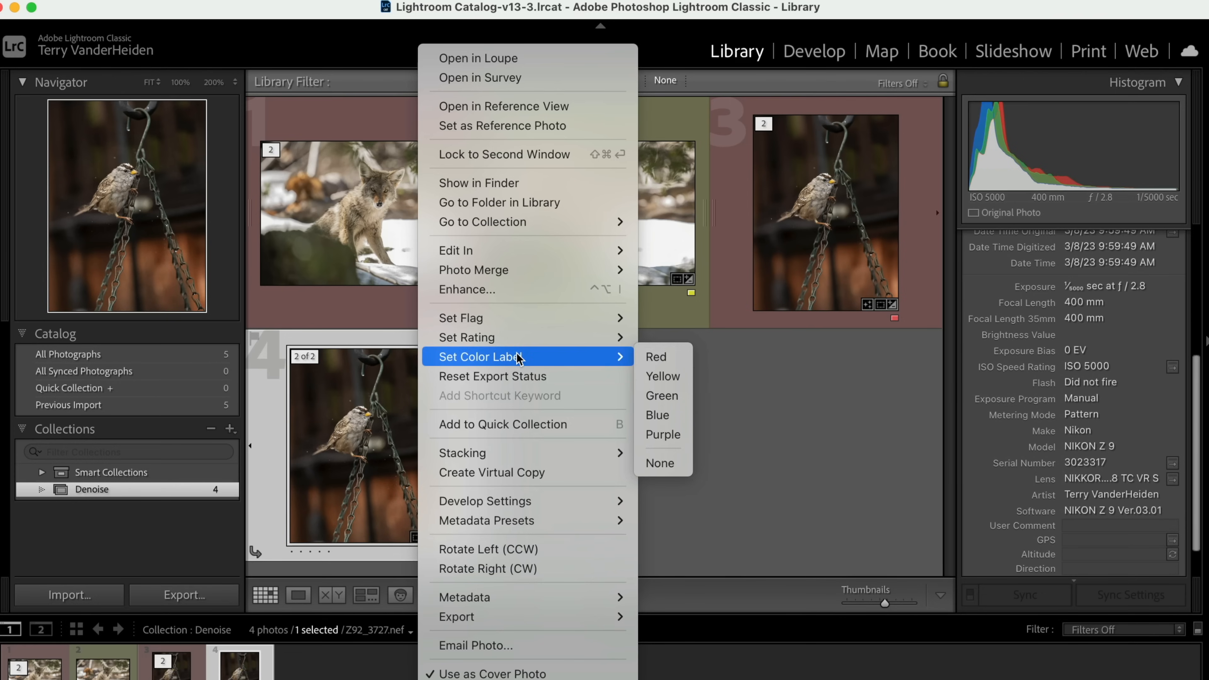
pyautogui.click(663, 377)
# Step: Show the denoised and original bird photos side by side in Compare view, centered on the head at 200%
pyautogui.click(804, 288)
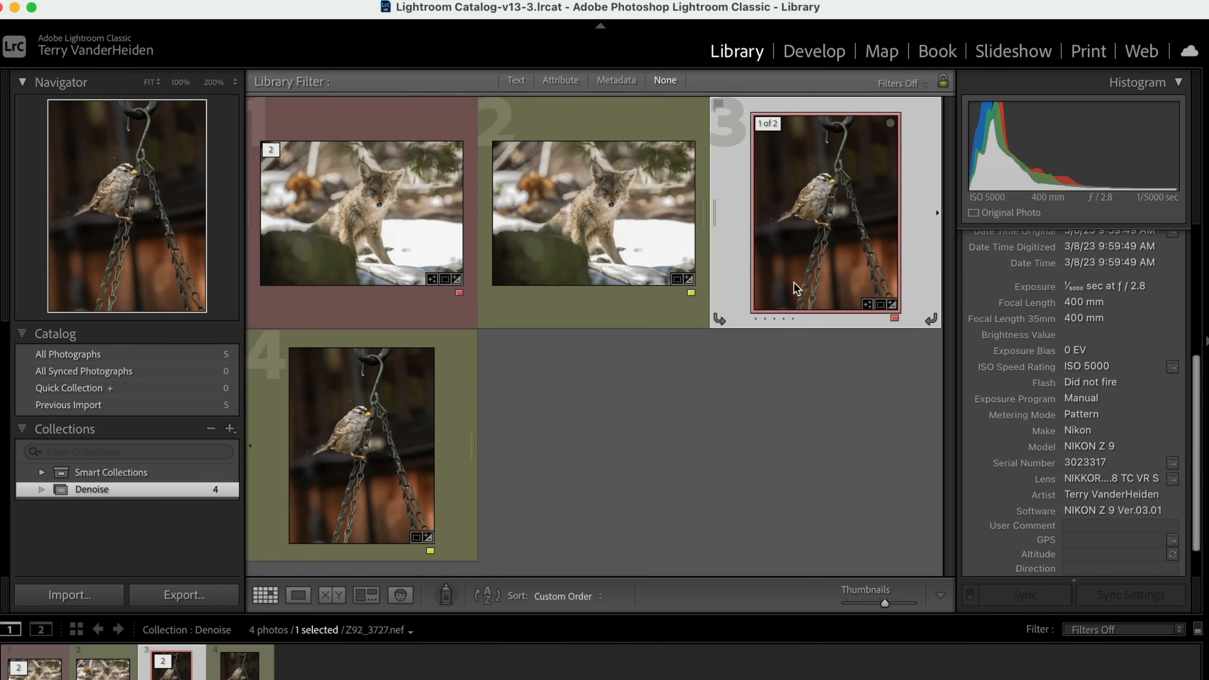
pyautogui.keyDown('super'); pyautogui.click(404, 413); pyautogui.keyUp('super')
pyautogui.press('c')
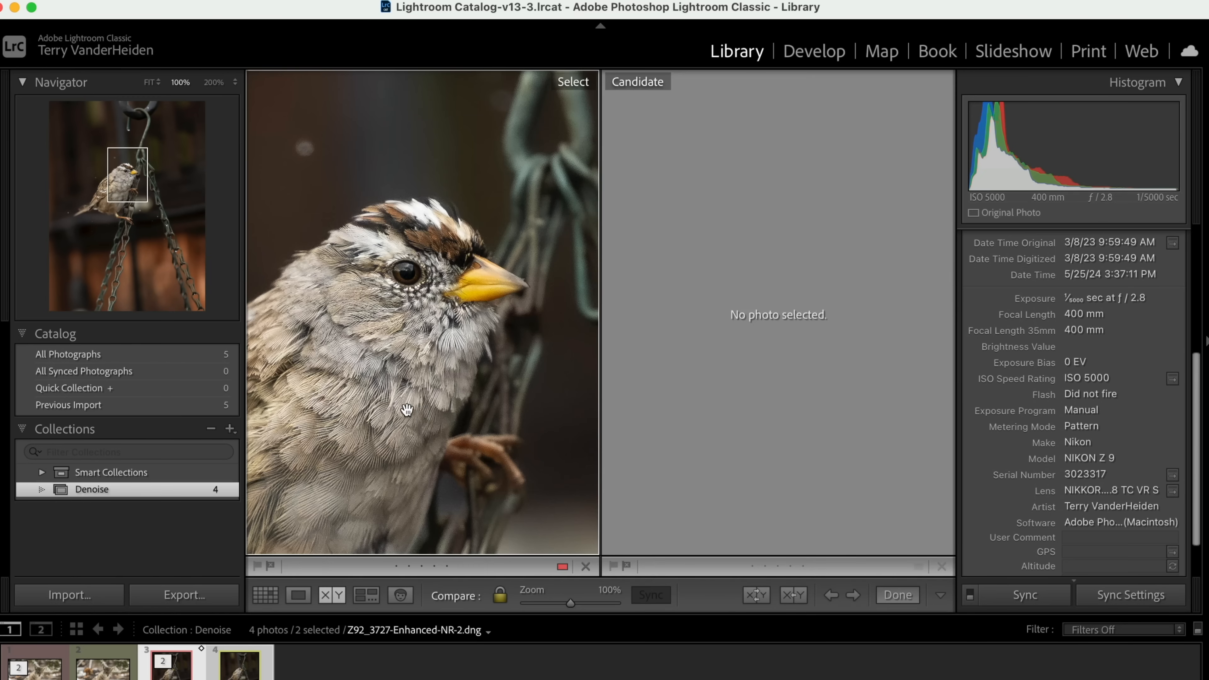
pyautogui.moveTo(440, 265); pyautogui.dragTo(481, 282)
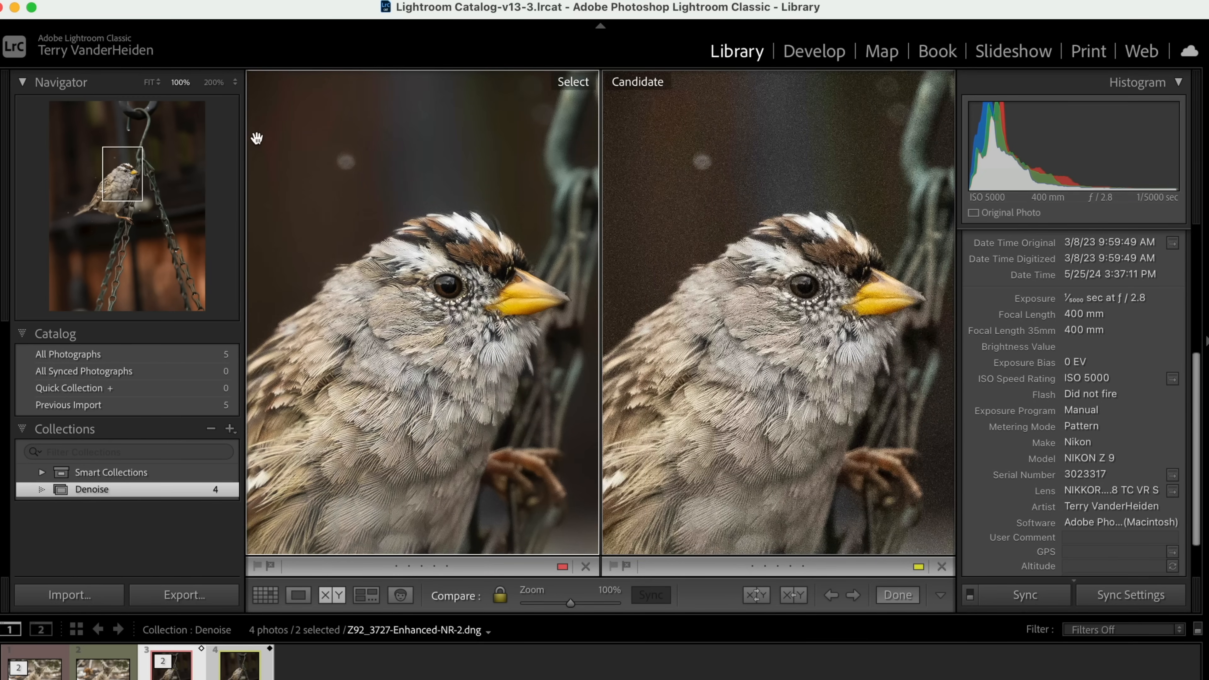
pyautogui.click(214, 83)
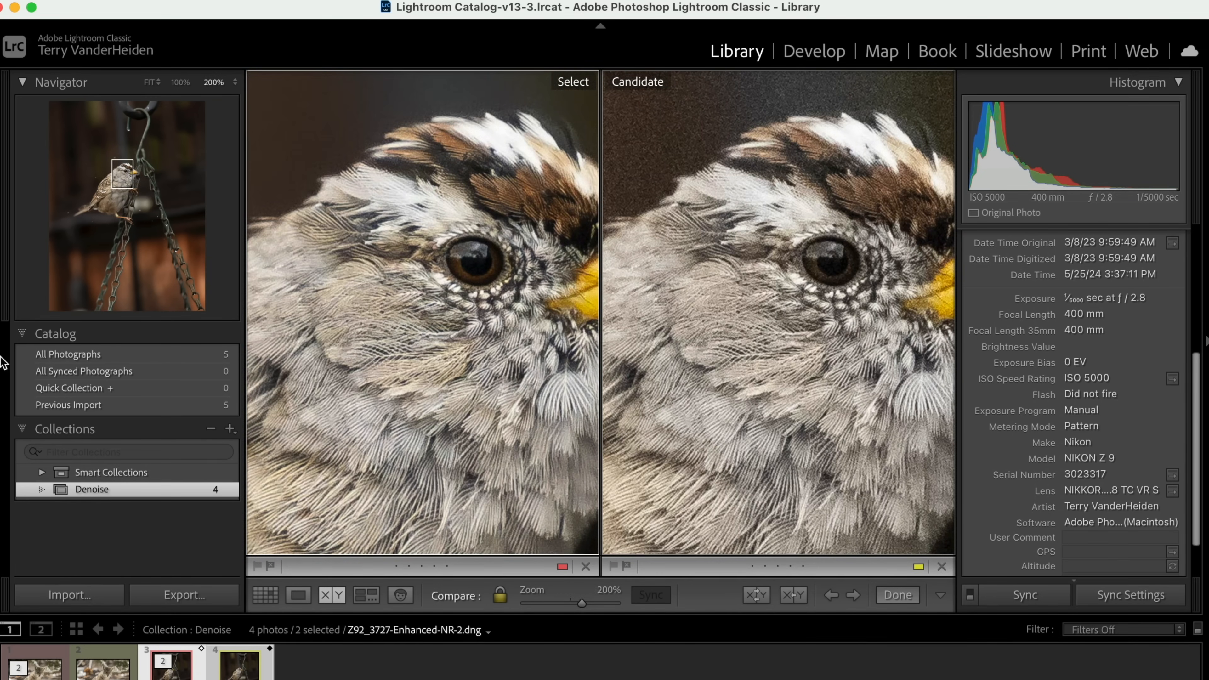
# Step: Enlarge the comparison area and examine the noise in the background, beak and feathers of both versions, ending with the whole photos
pyautogui.click(1, 344)
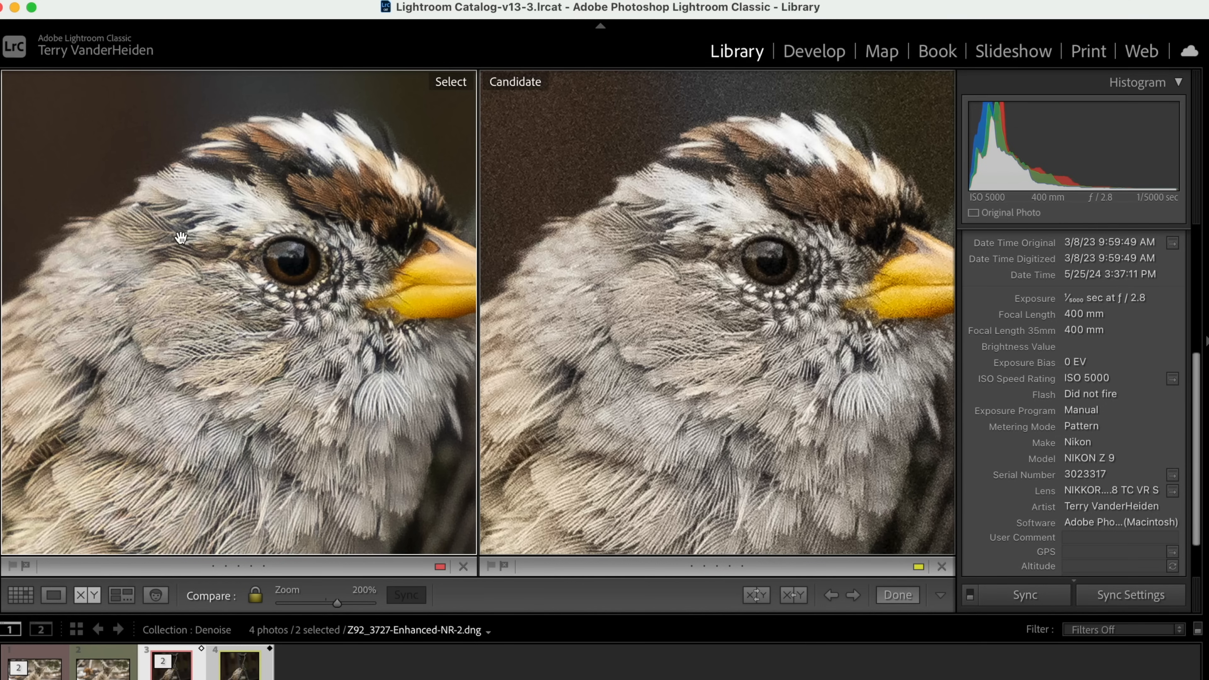
pyautogui.moveTo(185, 210); pyautogui.dragTo(8, 260)
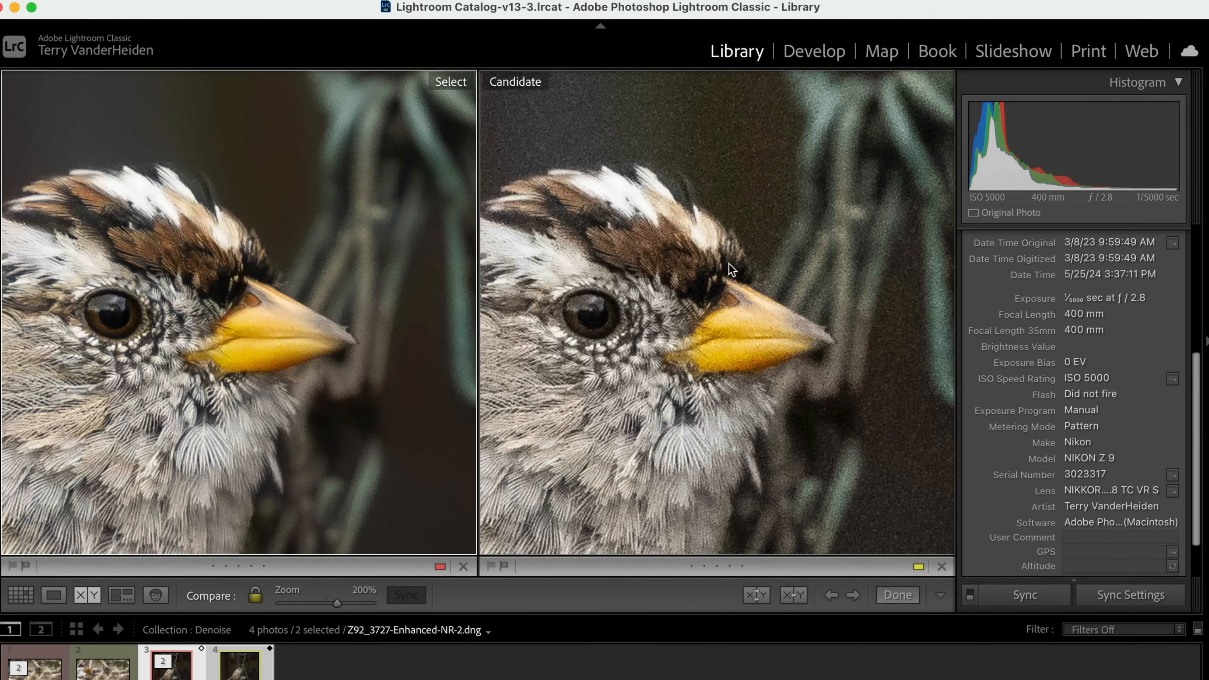
pyautogui.moveTo(67, 408); pyautogui.dragTo(143, 382)
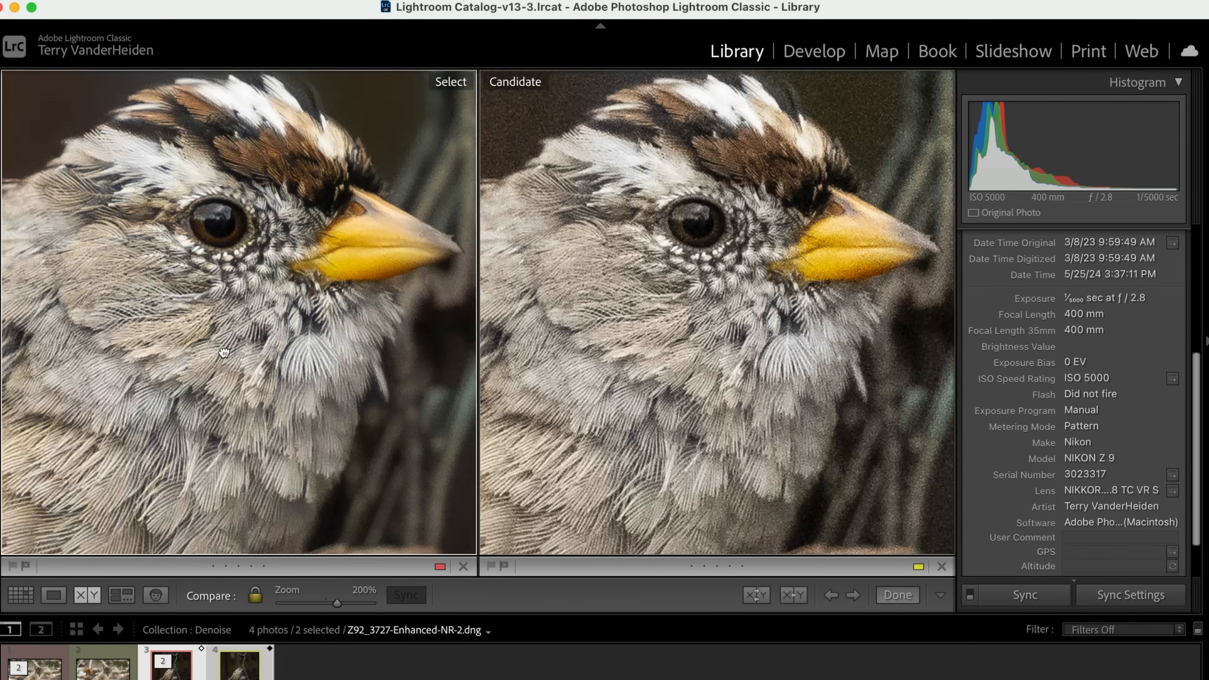
pyautogui.moveTo(191, 420); pyautogui.dragTo(240, 315)
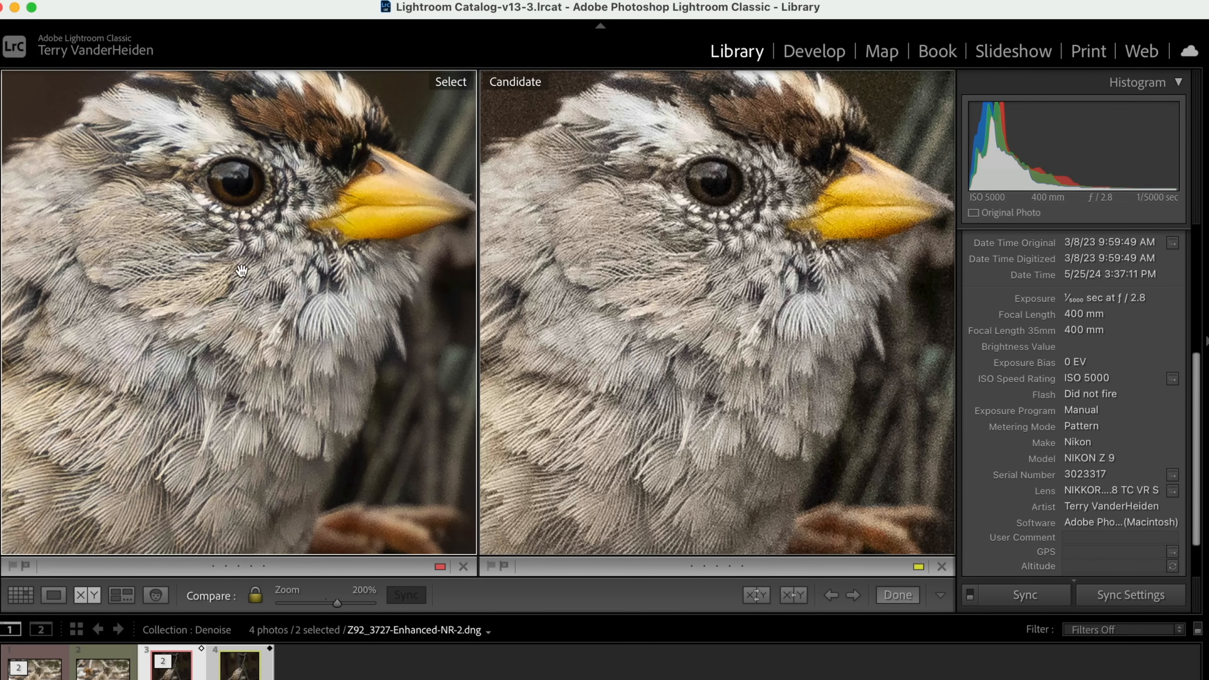
pyautogui.click(178, 312)
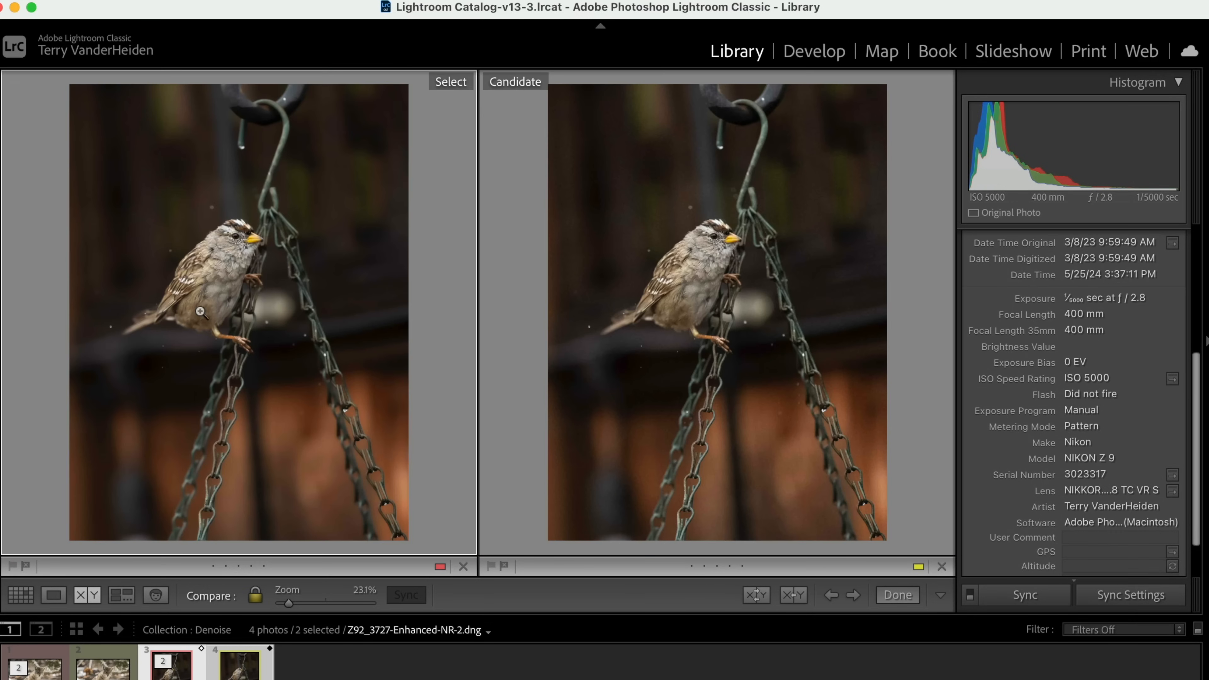